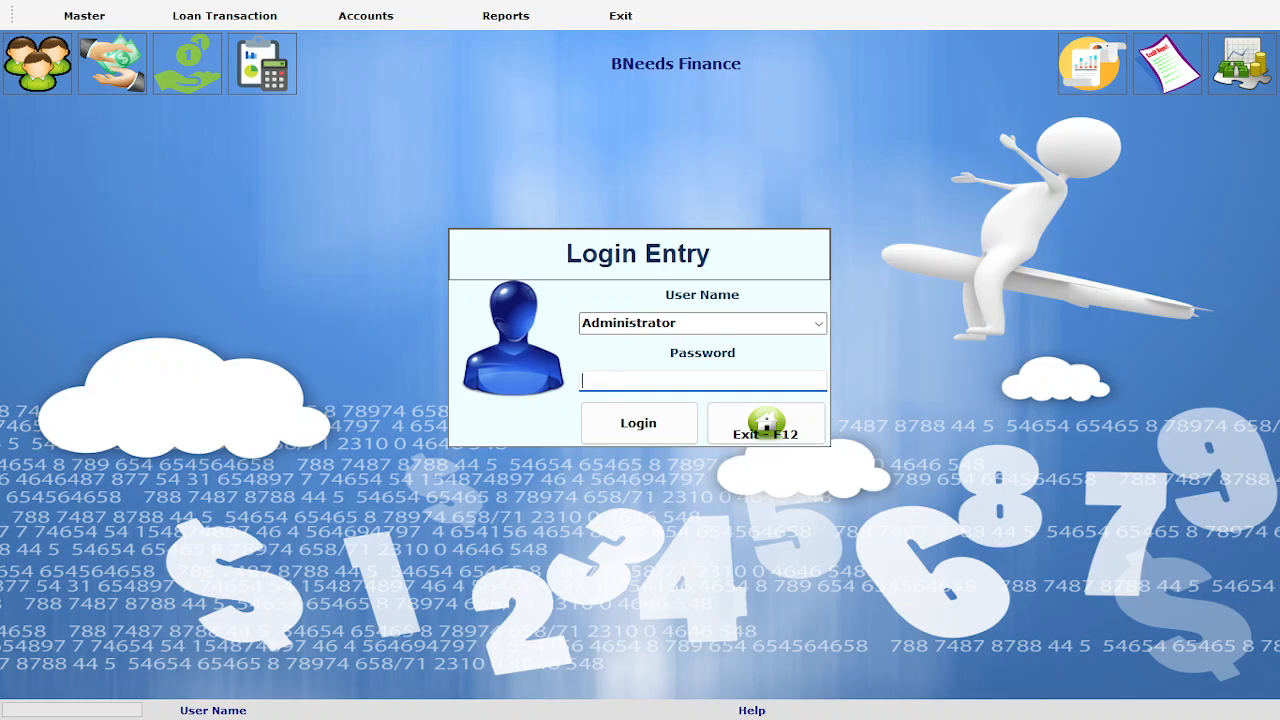
Log in to BNeeds Finance as the administrator with the account password
{"action": "type", "text": "******"}
{"action": "key", "text": "Tab"}
{"action": "key", "text": "Return"}
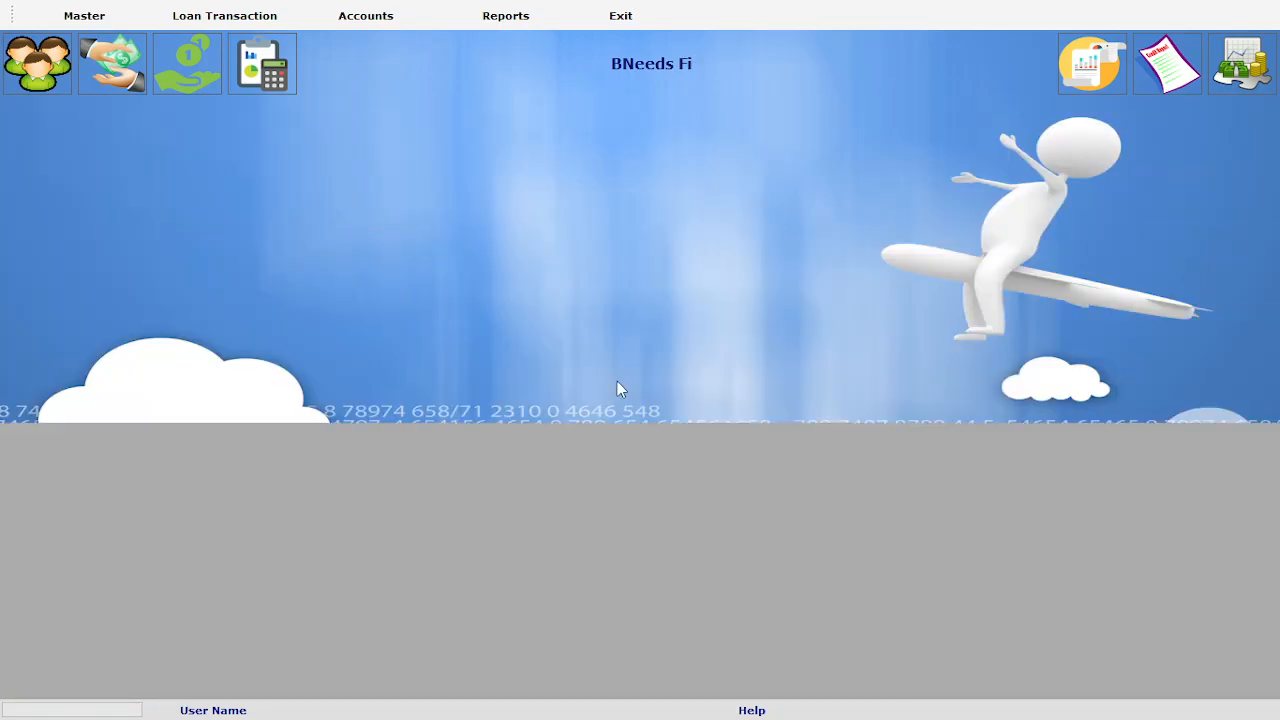
{"action": "left_click", "coordinate": [67, 20]}
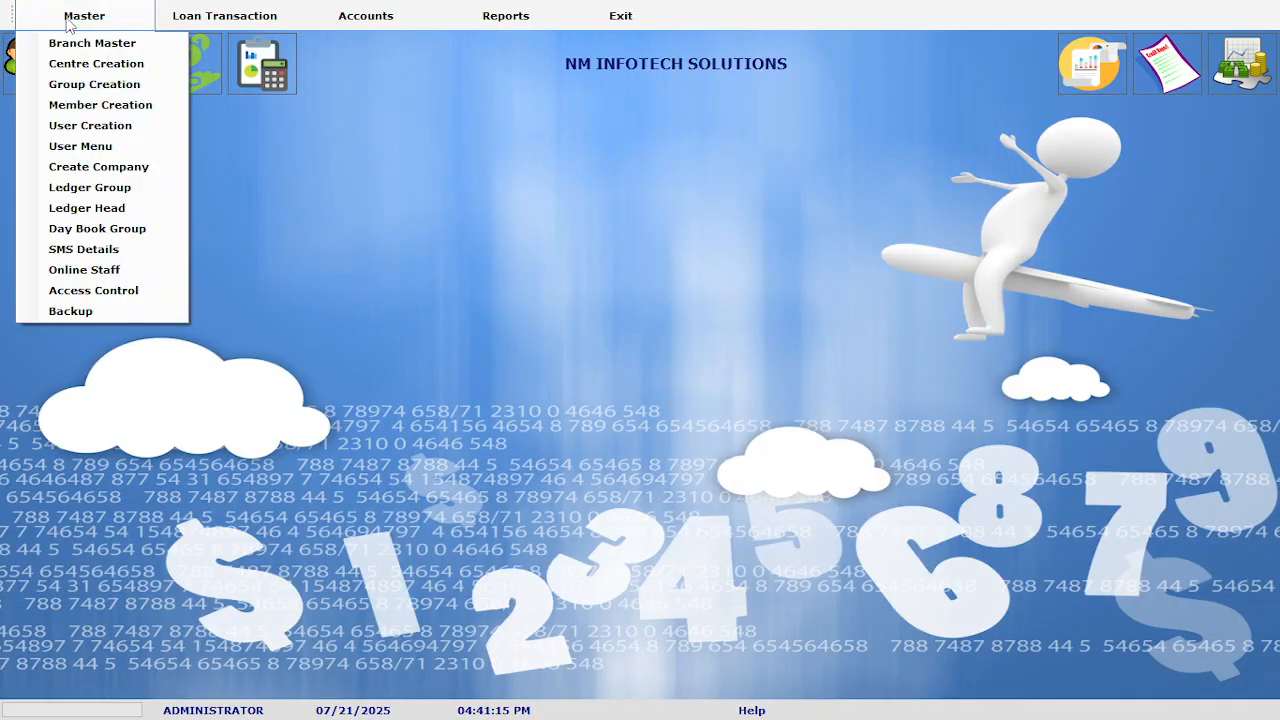
Start a new group with code 001 and name ARAPALAYAM
{"action": "left_click", "coordinate": [67, 88]}
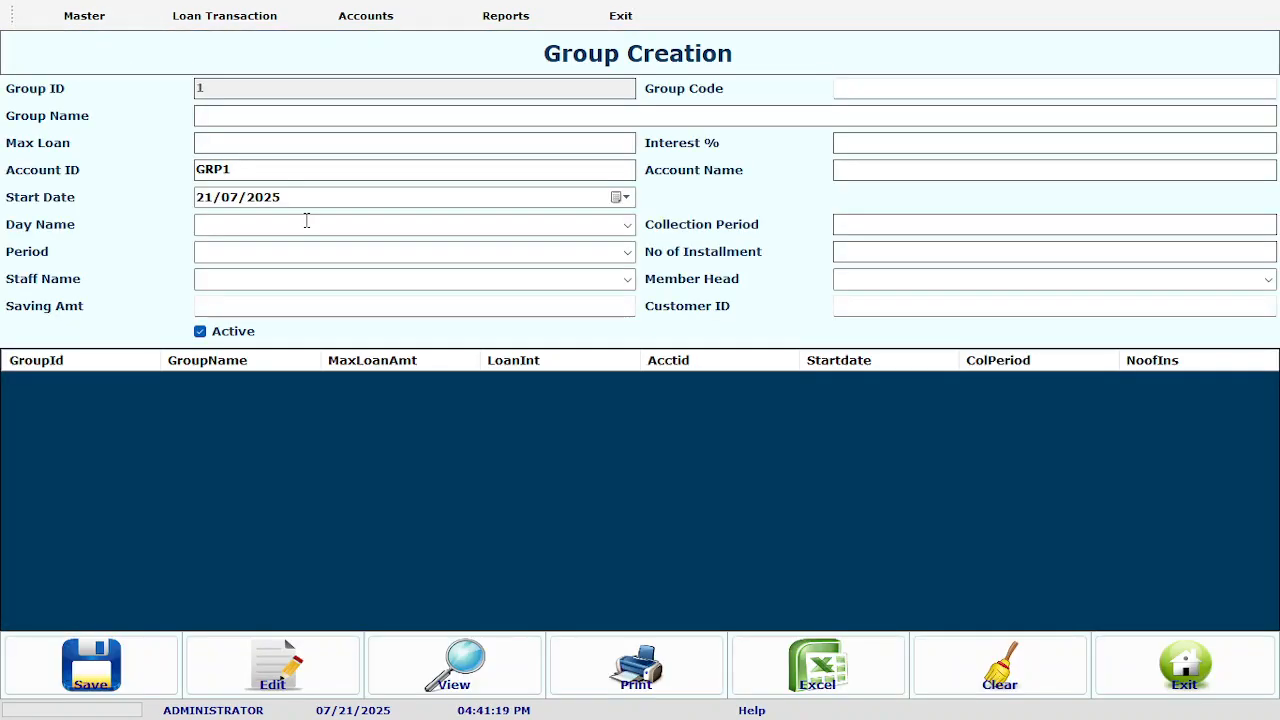
{"action": "left_click", "coordinate": [864, 84]}
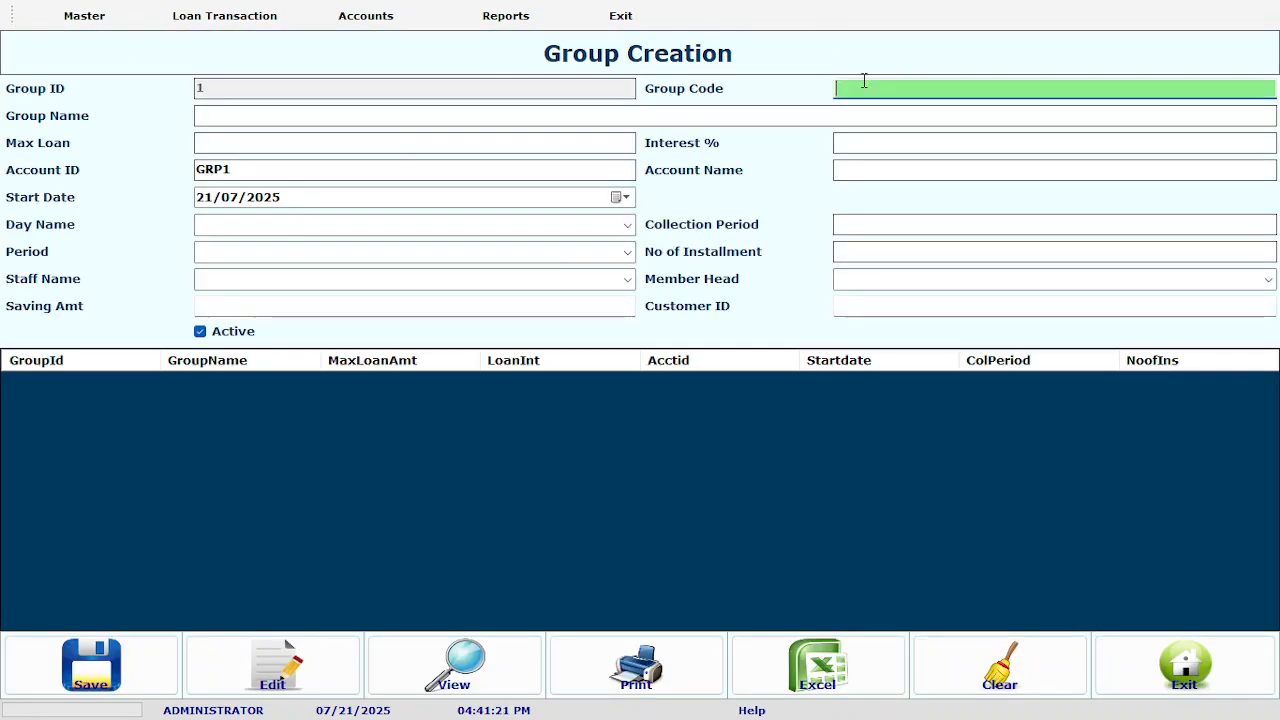
{"action": "type", "text": "001"}
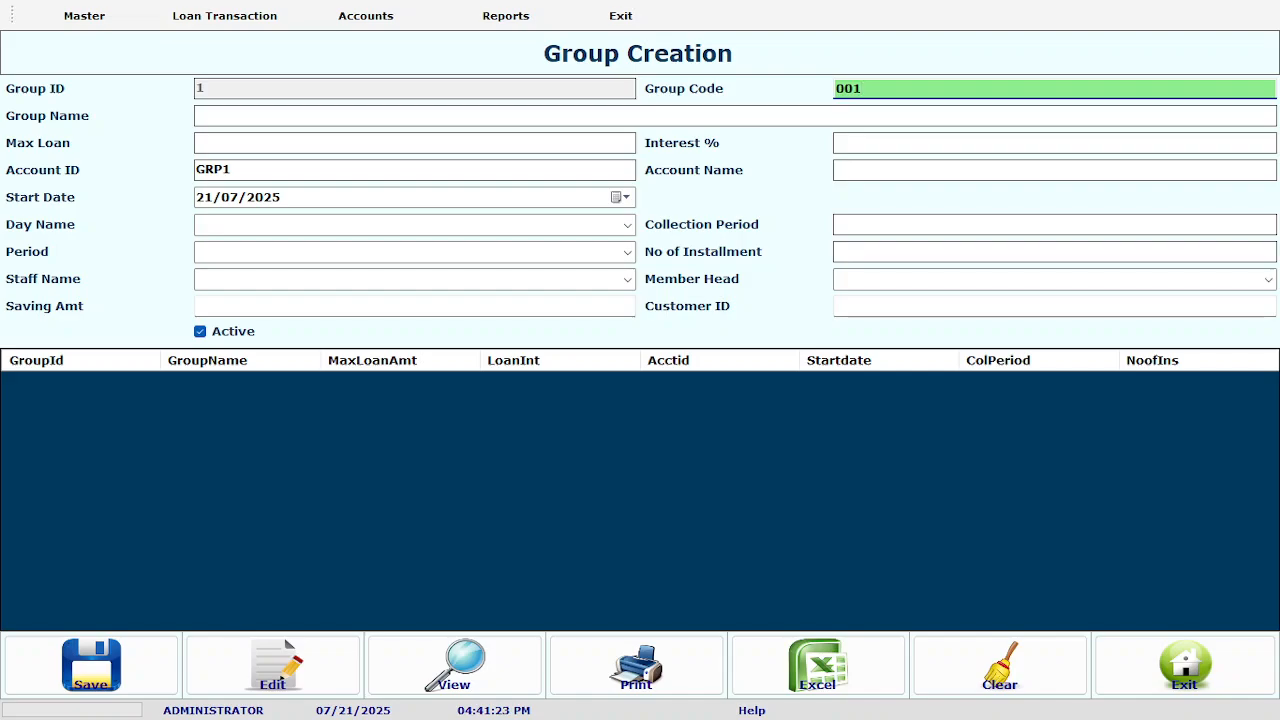
{"action": "key", "text": "Return"}
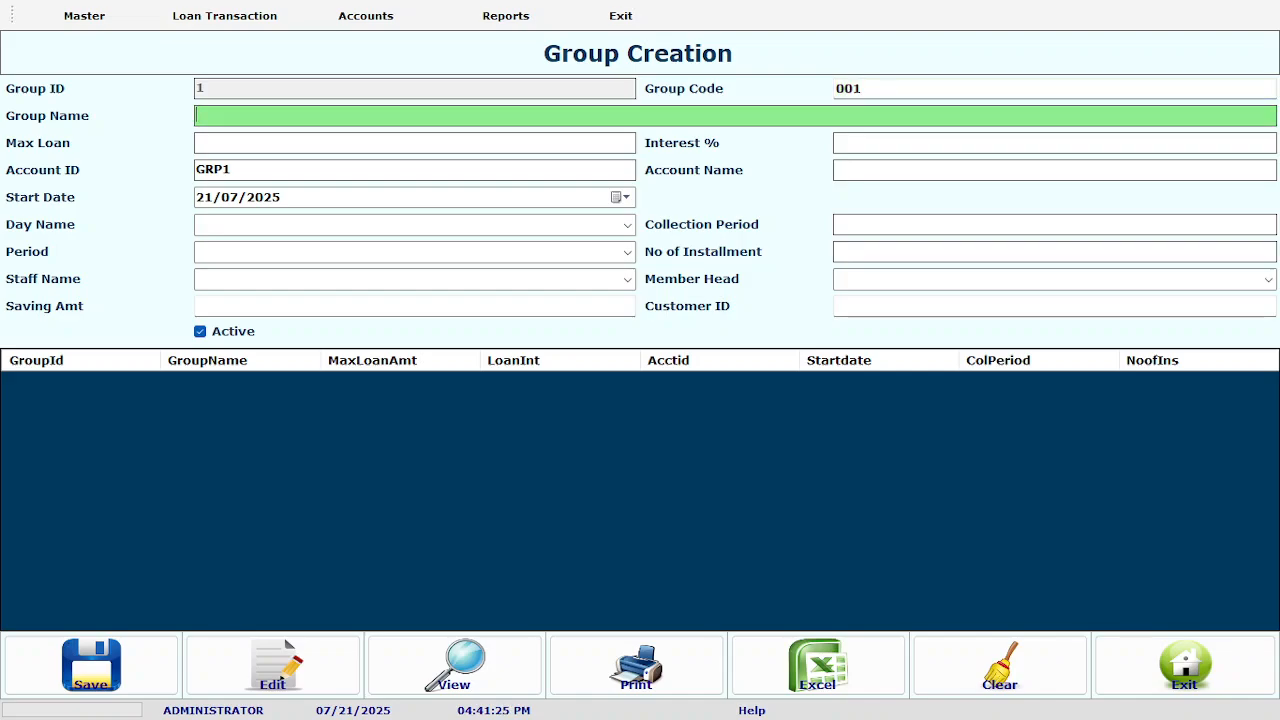
{"action": "type", "text": "a"}
{"action": "key", "text": "BackSpace"}
{"action": "type", "text": "ARAPALAYAM"}
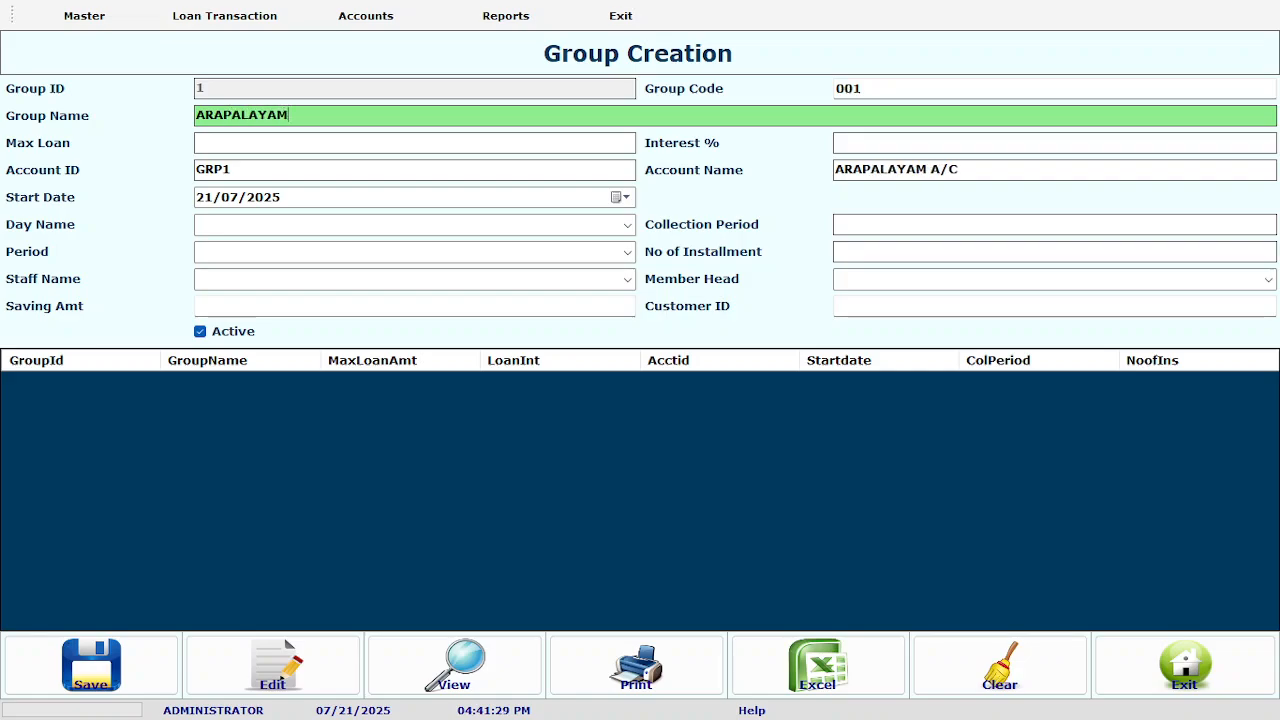
{"action": "key", "text": "Return"}
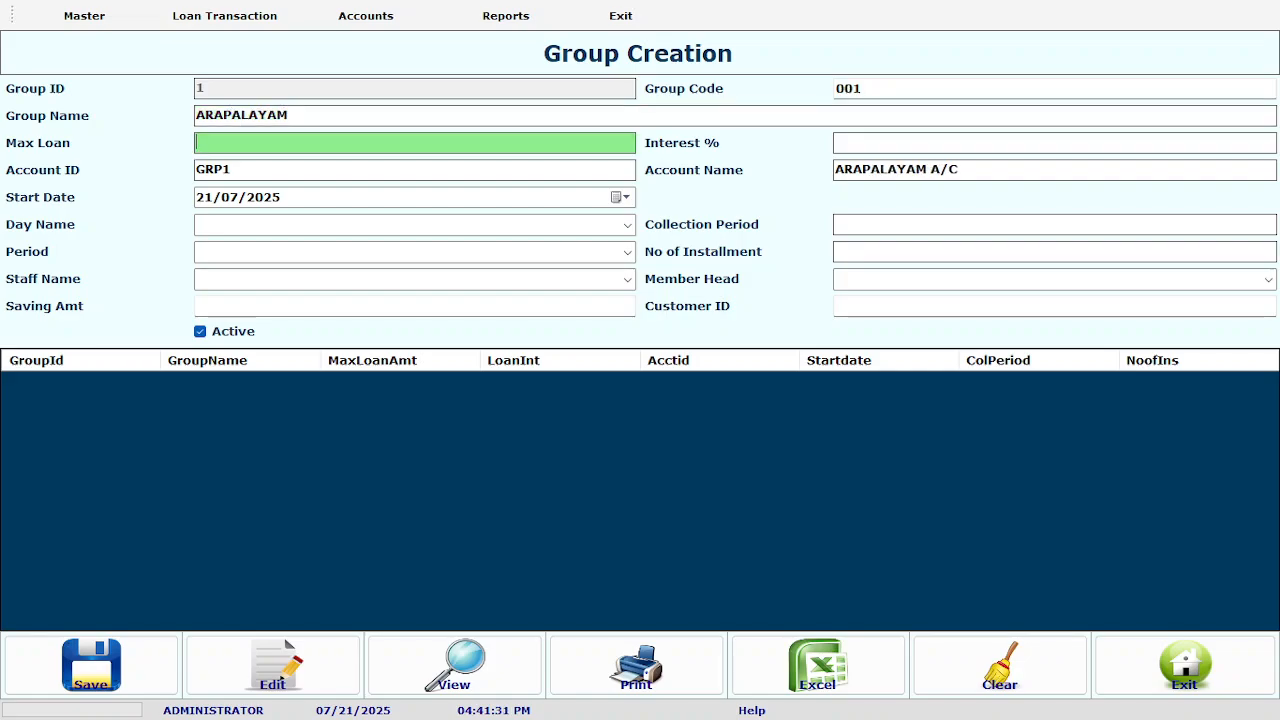
Enter max loan 20000, interest 24% and start date 01/07/2025
{"action": "type", "text": "20000"}
{"action": "key", "text": "Return"}
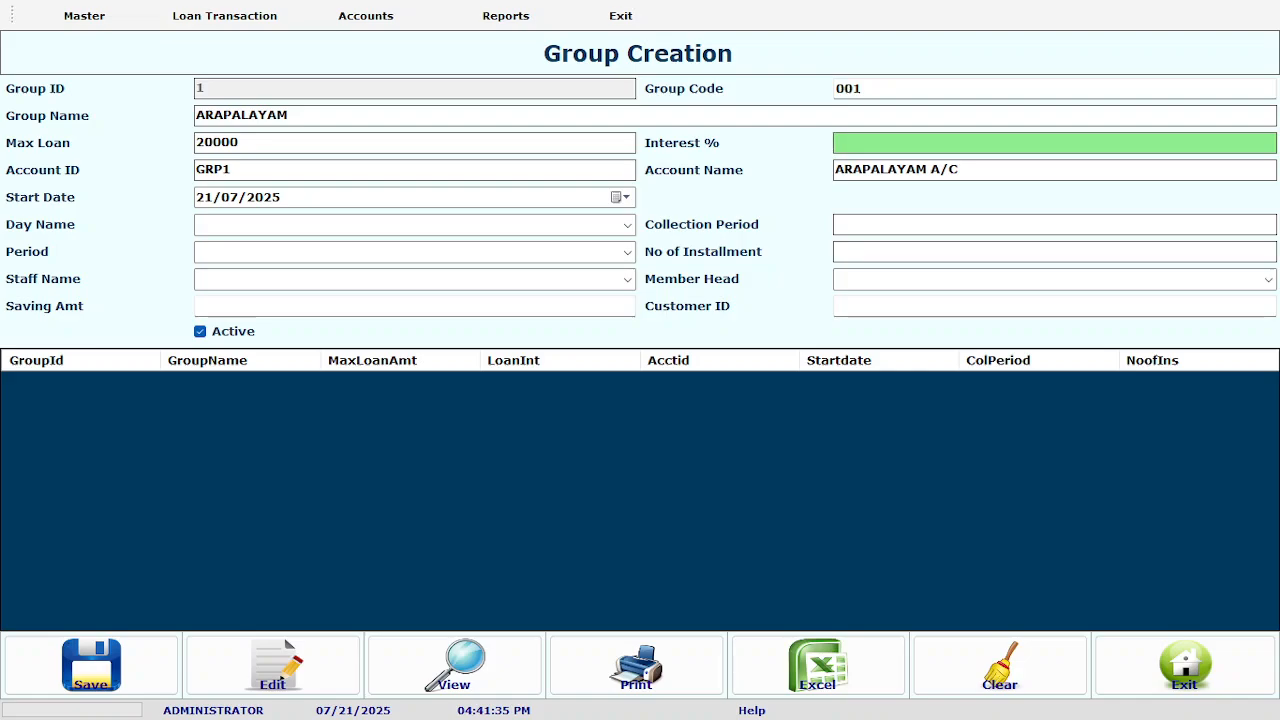
{"action": "type", "text": "24"}
{"action": "key", "text": "Return"}
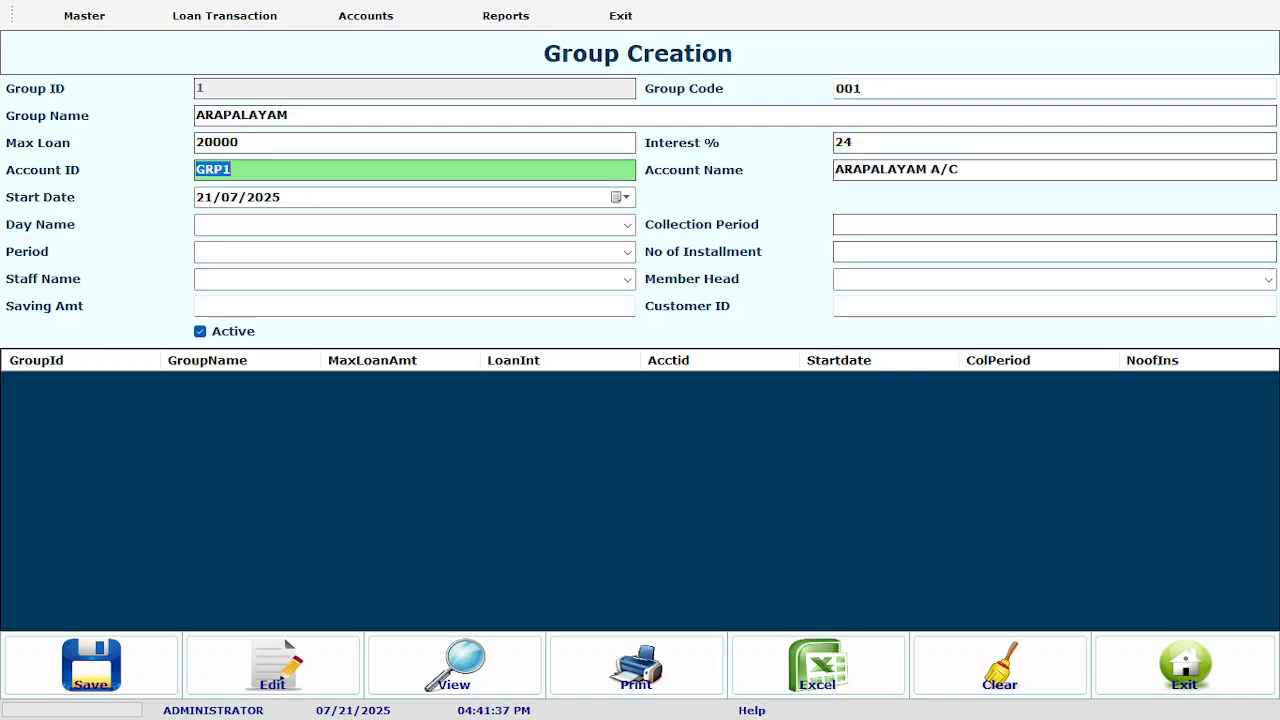
{"action": "key", "text": "Return"}
{"action": "key", "text": "Return"}
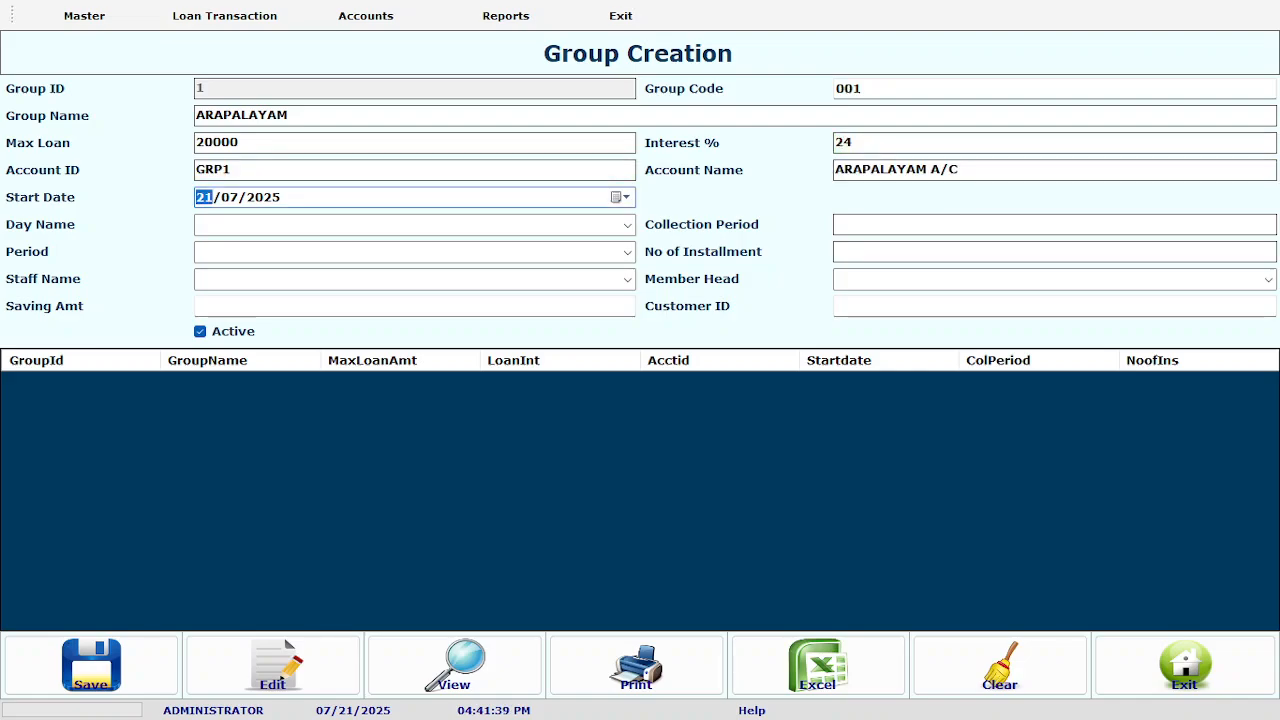
{"action": "type", "text": "01"}
{"action": "key", "text": "Return"}
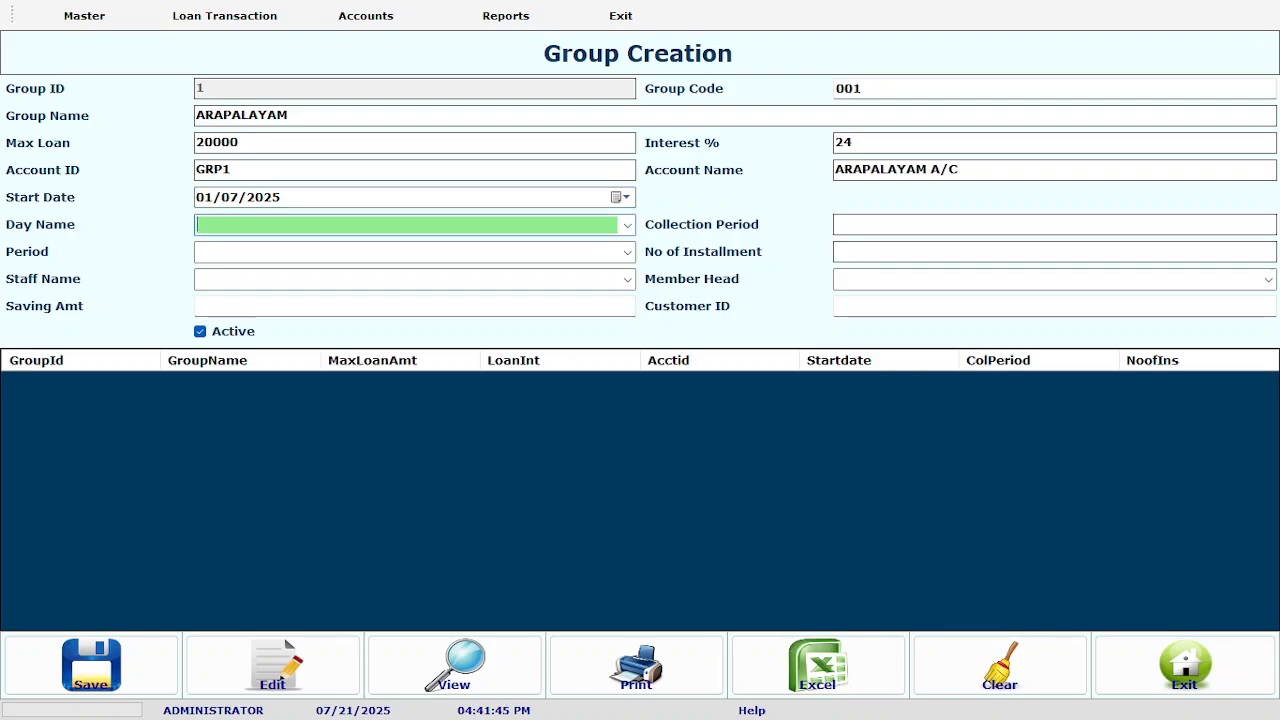
Change the start date to 02/07/2025 and set the collection day to WEDNESDAY
{"action": "left_click", "coordinate": [619, 197]}
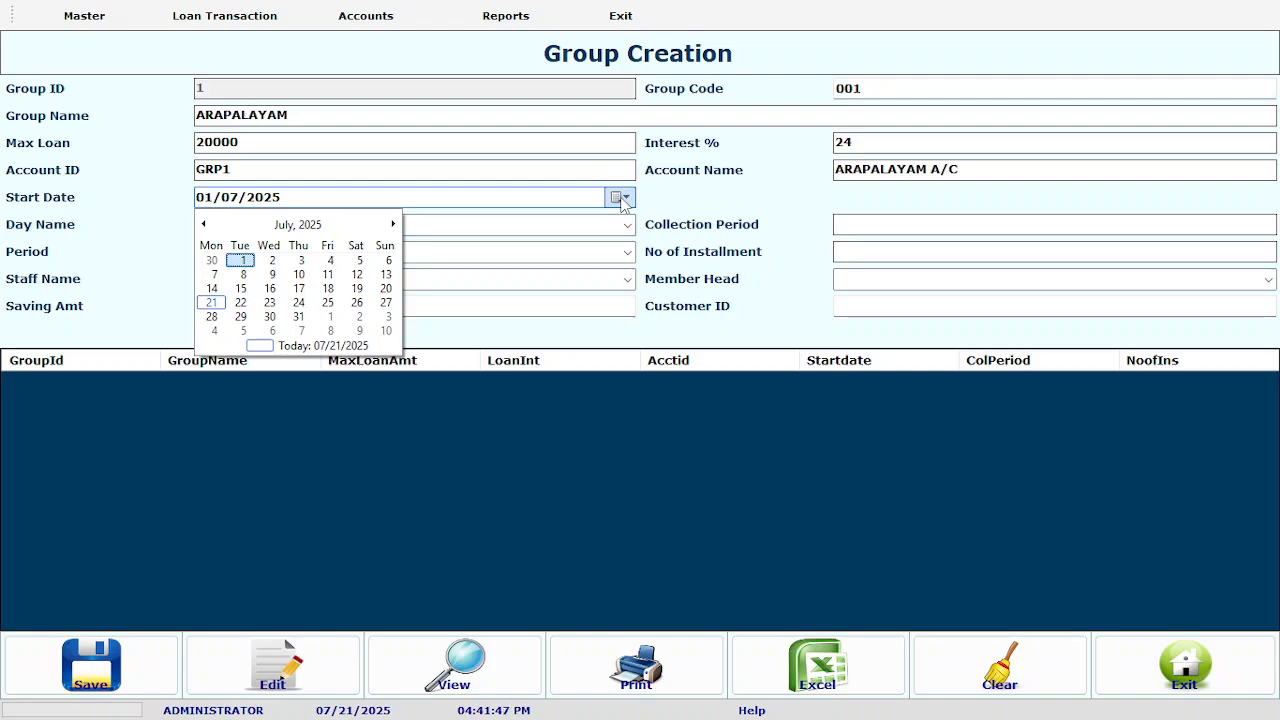
{"action": "left_click", "coordinate": [620, 197]}
{"action": "left_click", "coordinate": [206, 200]}
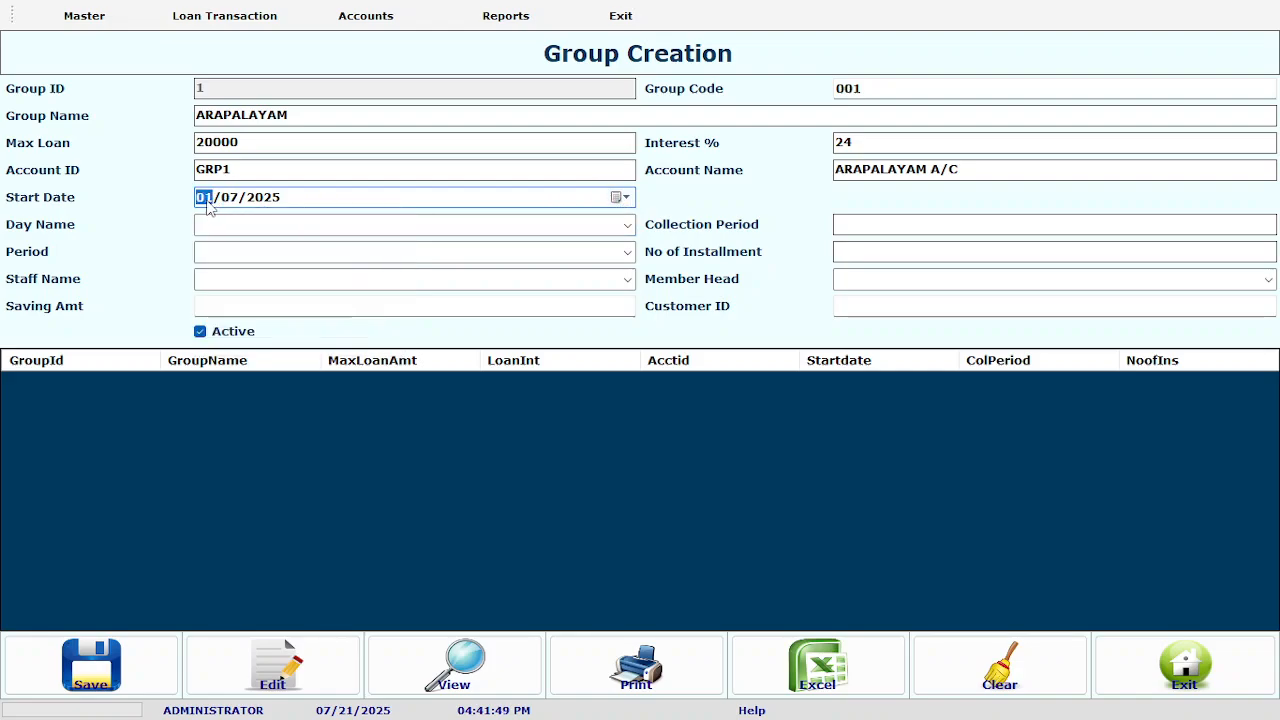
{"action": "type", "text": "2"}
{"action": "left_click", "coordinate": [230, 221]}
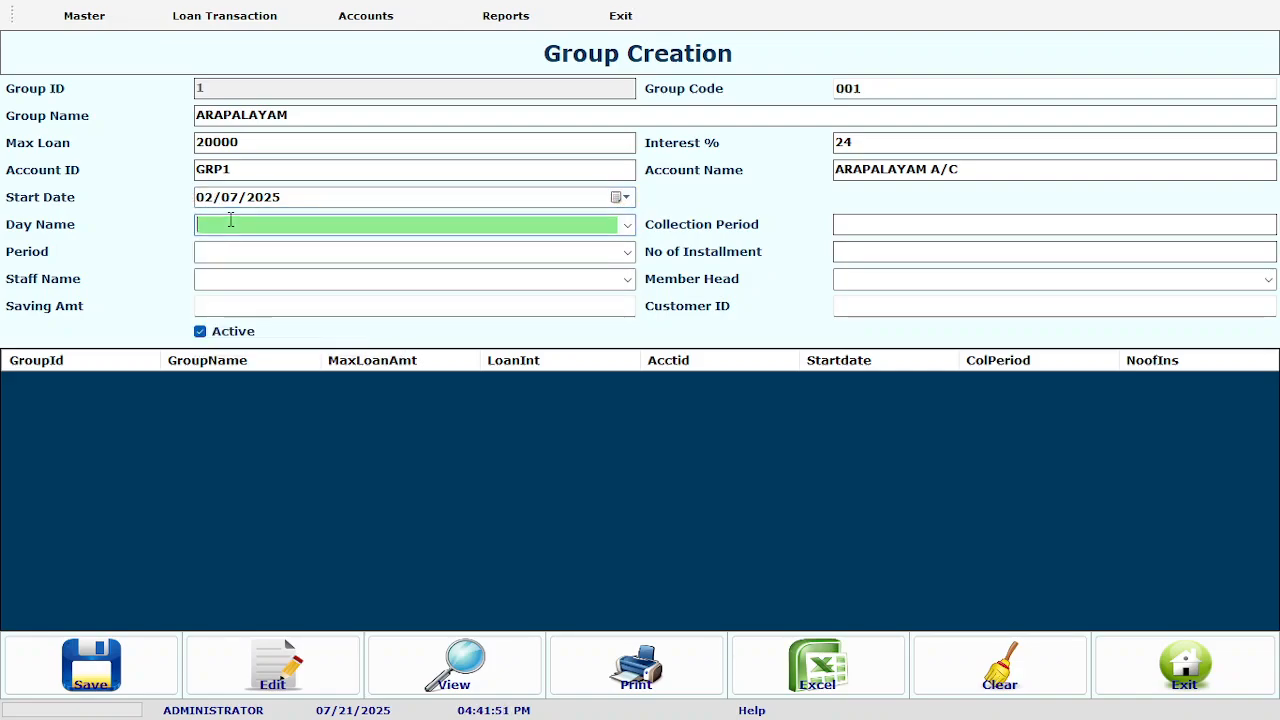
{"action": "type", "text": "WEE"}
{"action": "key", "text": "BackSpace"}
{"action": "type", "text": "NNESDAY"}
{"action": "key", "text": "Return"}
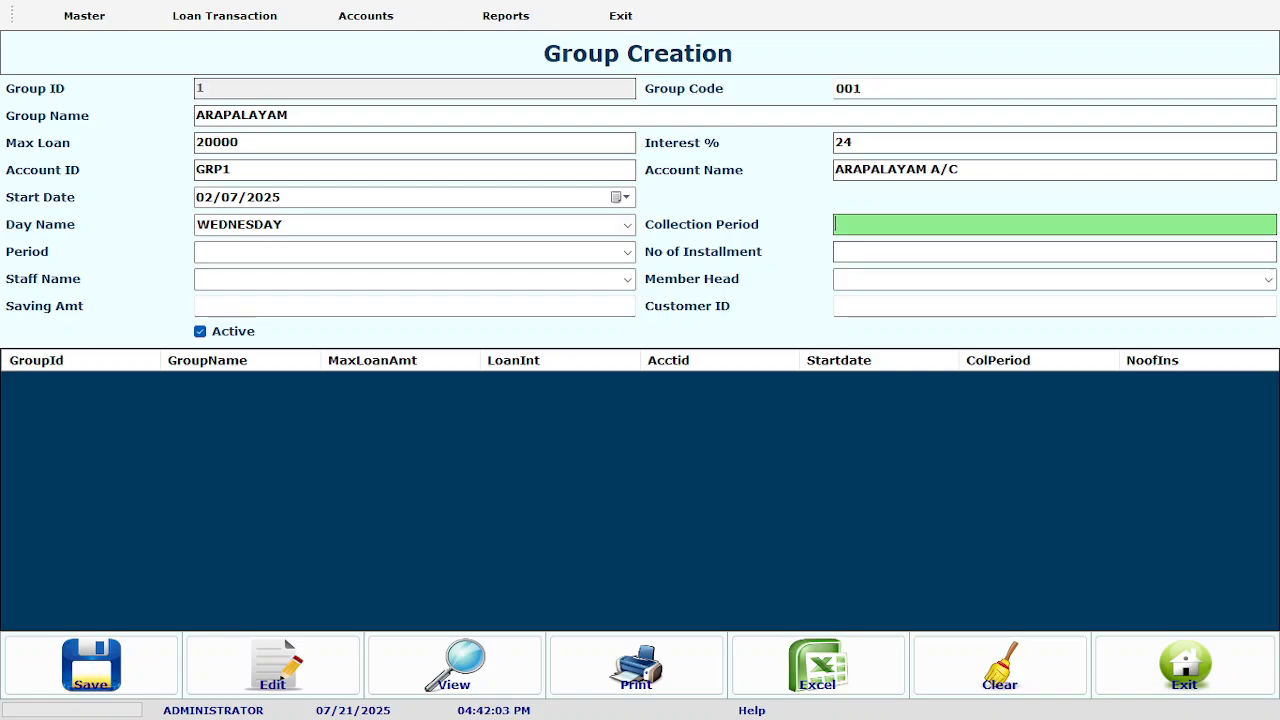
Set a 7-day collection period and 24 installments
{"action": "type", "text": "7"}
{"action": "key", "text": "Return"}
{"action": "key", "text": "Down"}
{"action": "key", "text": "Return"}
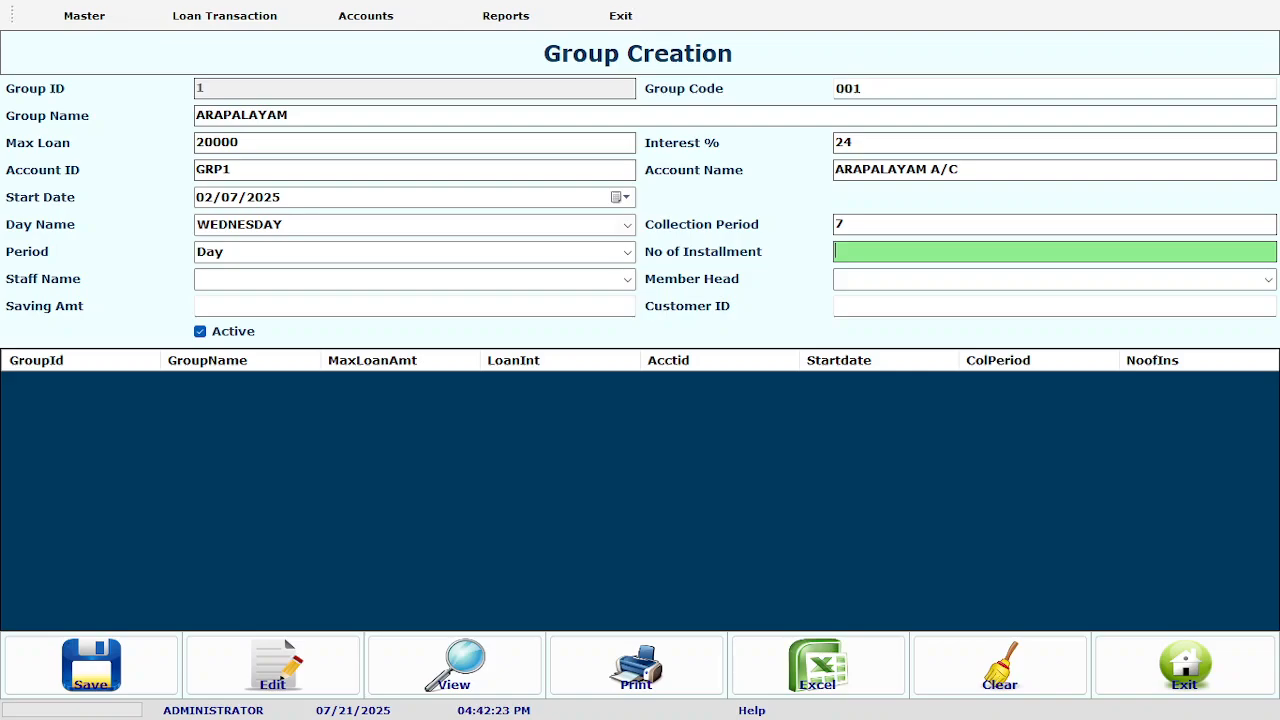
{"action": "type", "text": "24"}
{"action": "key", "text": "Return"}
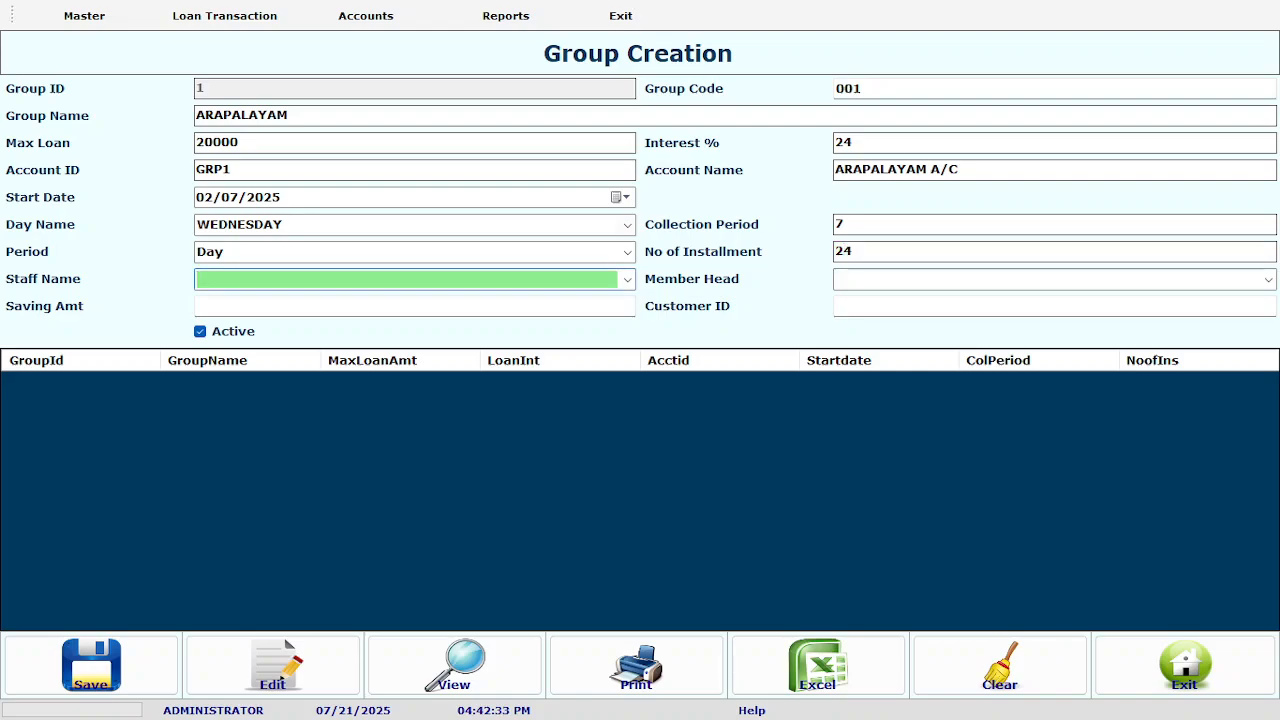
Leave staff name empty, enter the member head's name and saving amount 0
{"action": "key", "text": "Return"}
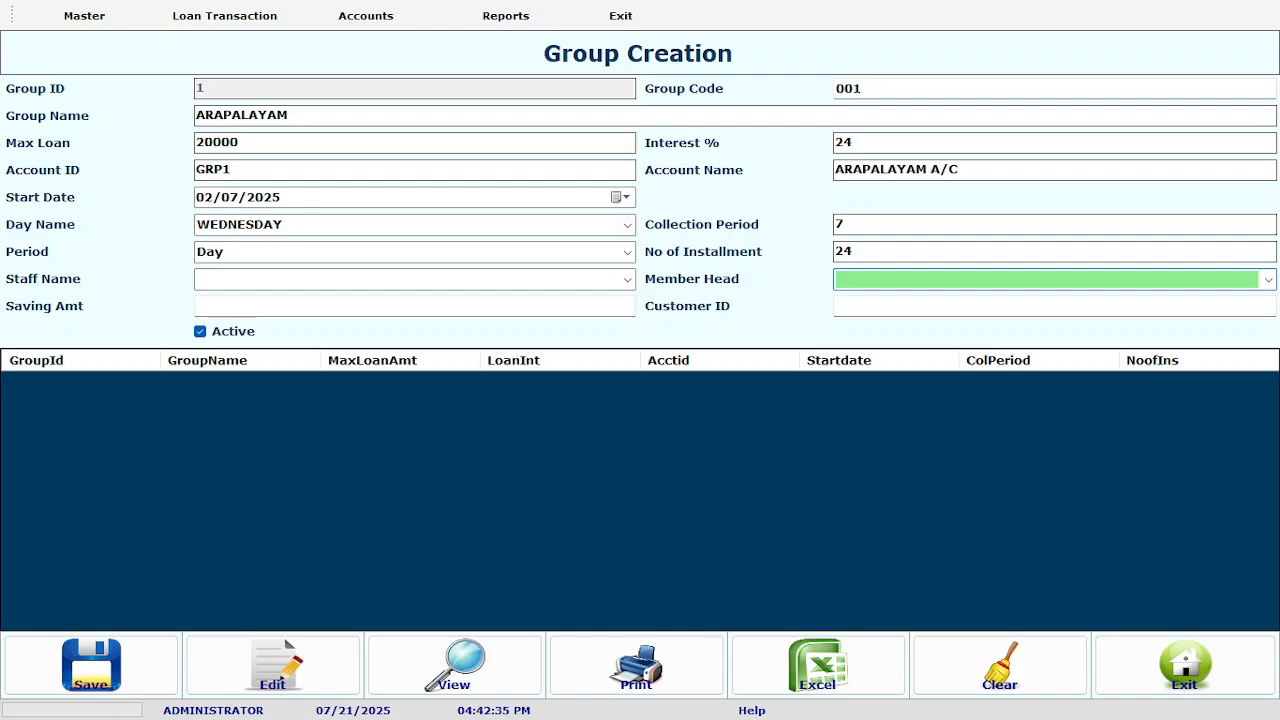
{"action": "type", "text": "SELVI"}
{"action": "key", "text": "Return"}
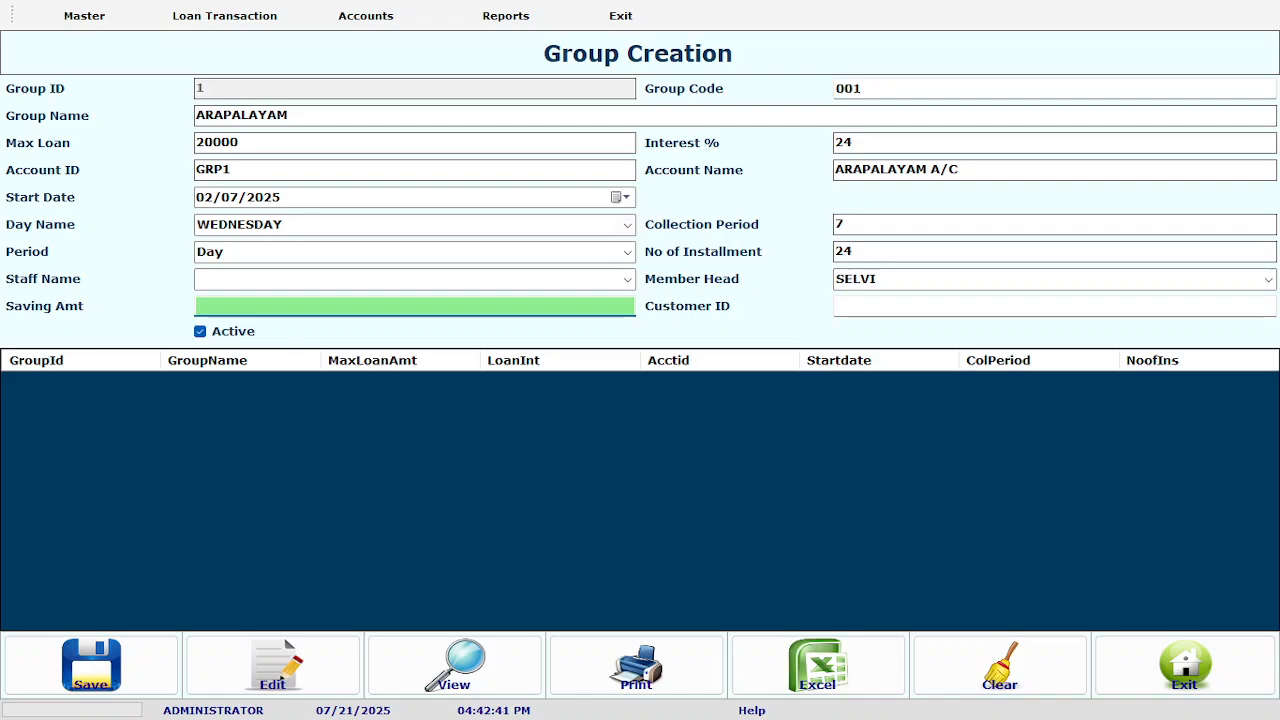
{"action": "type", "text": "0"}
{"action": "key", "text": "Return"}
{"action": "key", "text": "Return"}
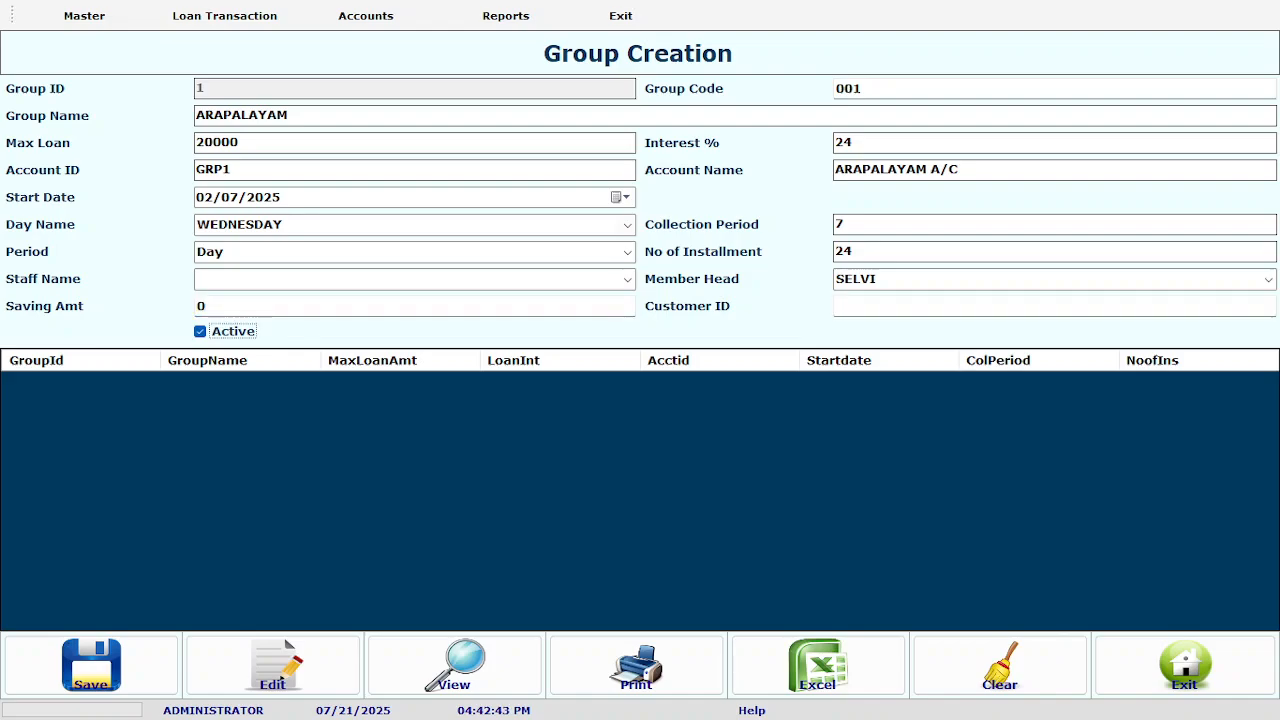
Save the ARAPALAYAM group and close the Group Creation form
{"action": "left_click", "coordinate": [117, 678]}
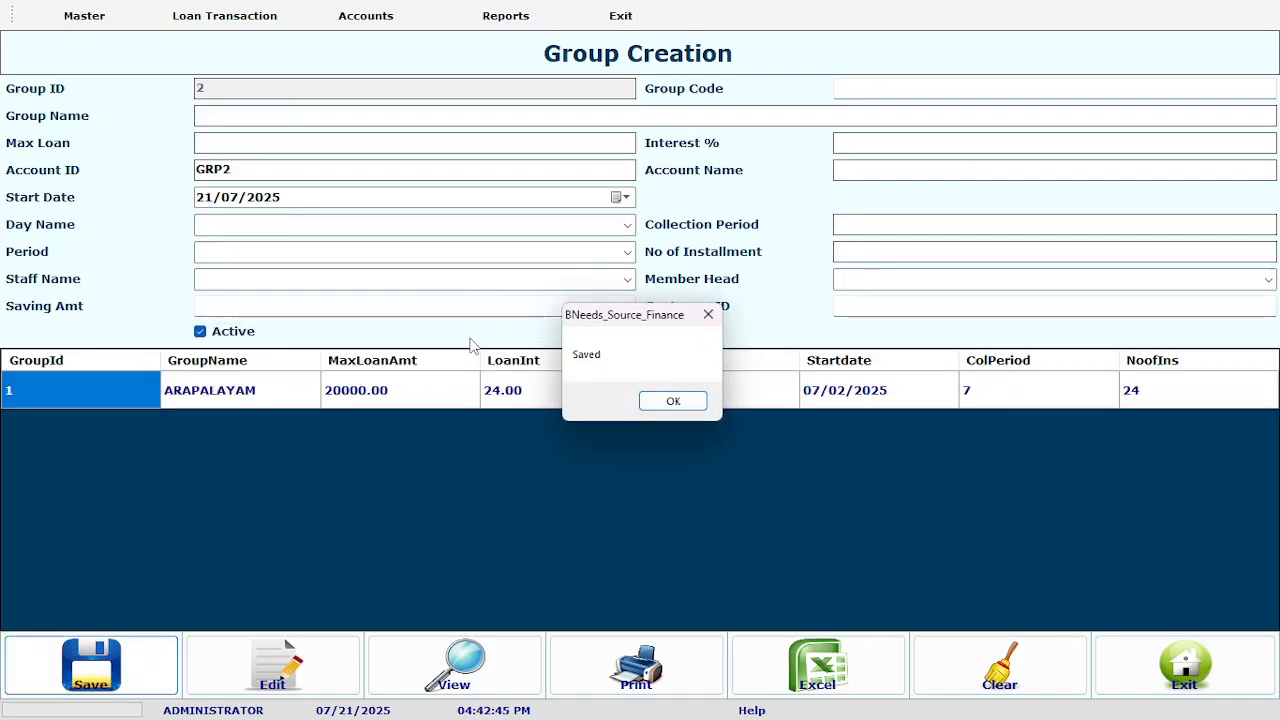
{"action": "key", "text": "Return"}
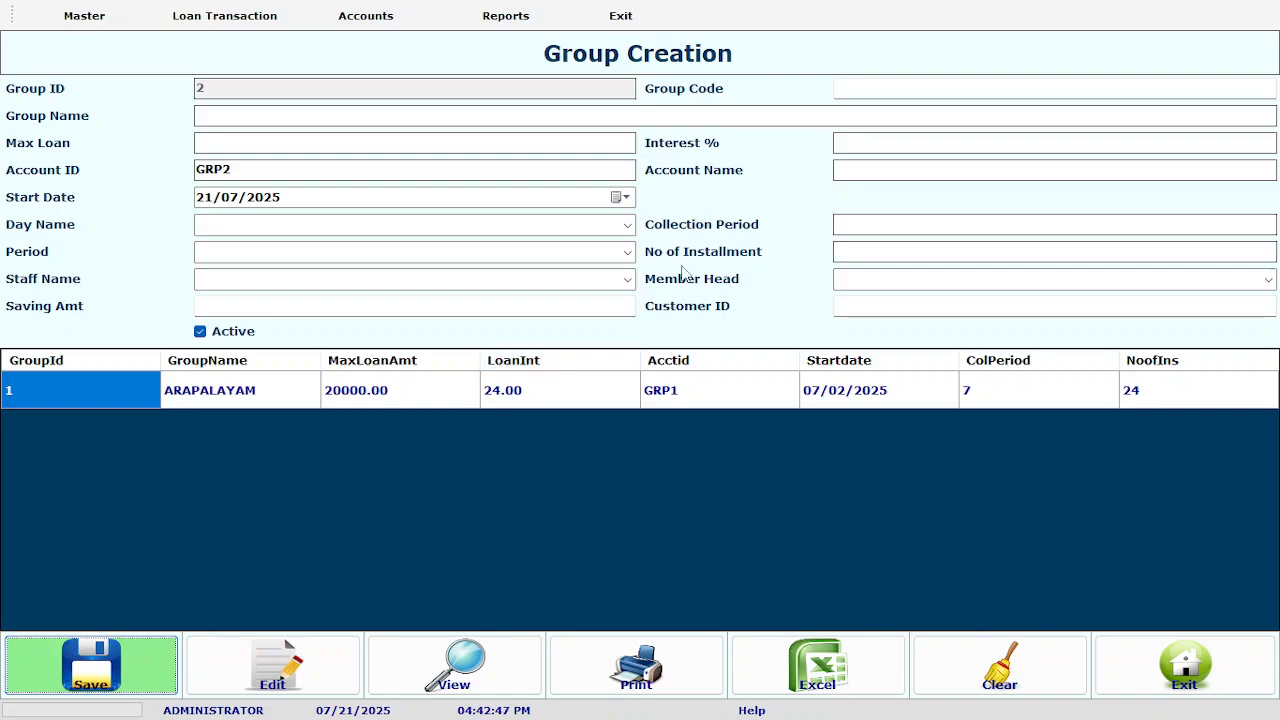
{"action": "left_click", "coordinate": [1177, 680]}
Open Member Details, enter the first member's name and assign group ARAPALAYAM
{"action": "left_click", "coordinate": [97, 16]}
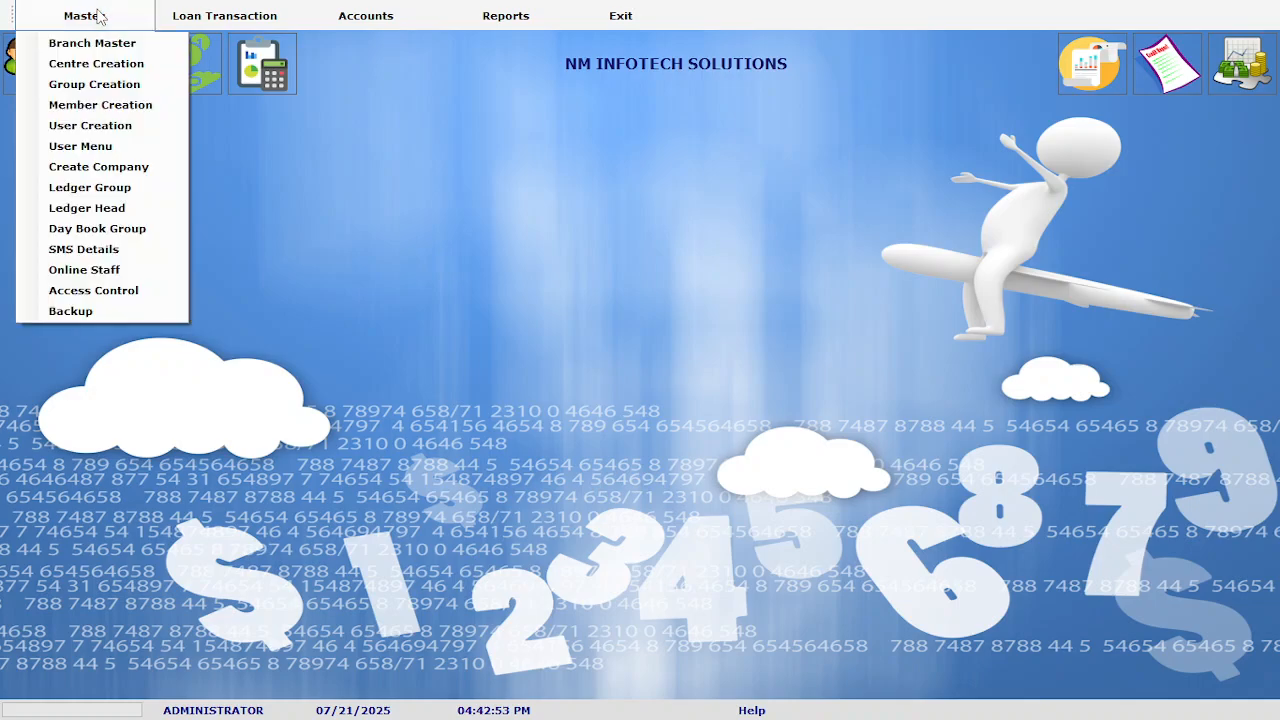
{"action": "left_click", "coordinate": [103, 105]}
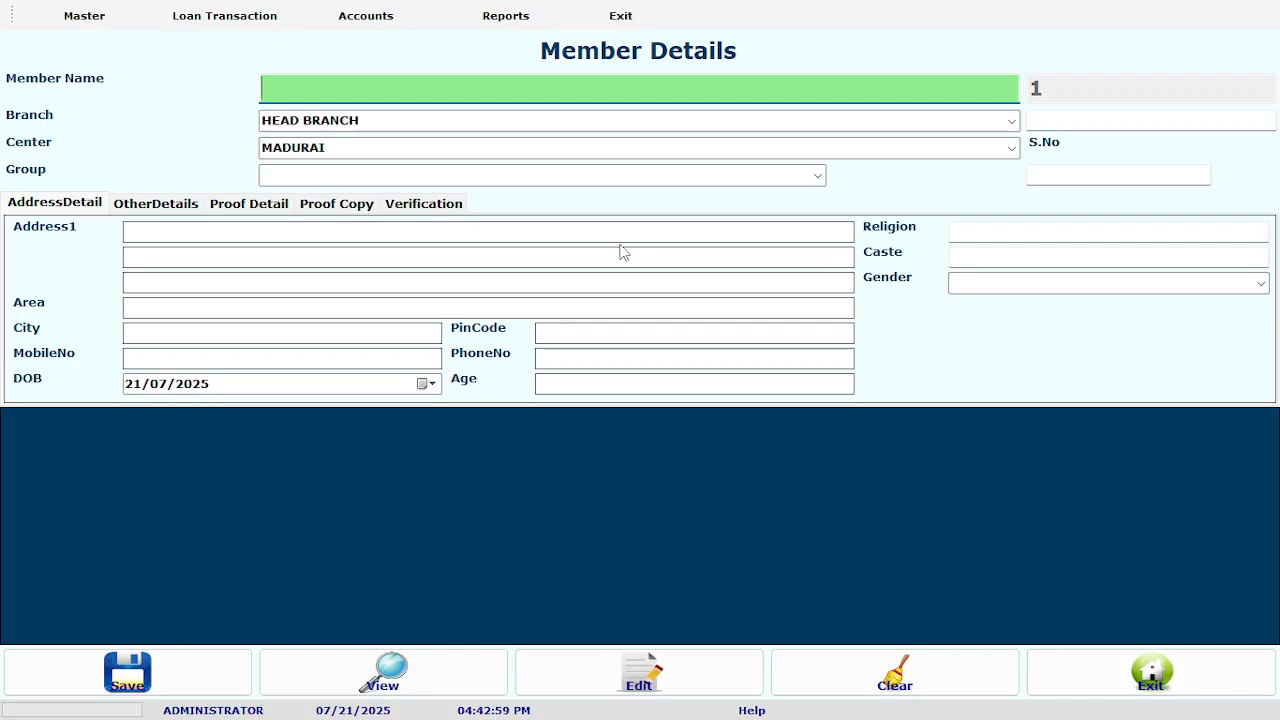
{"action": "type", "text": "SELVI"}
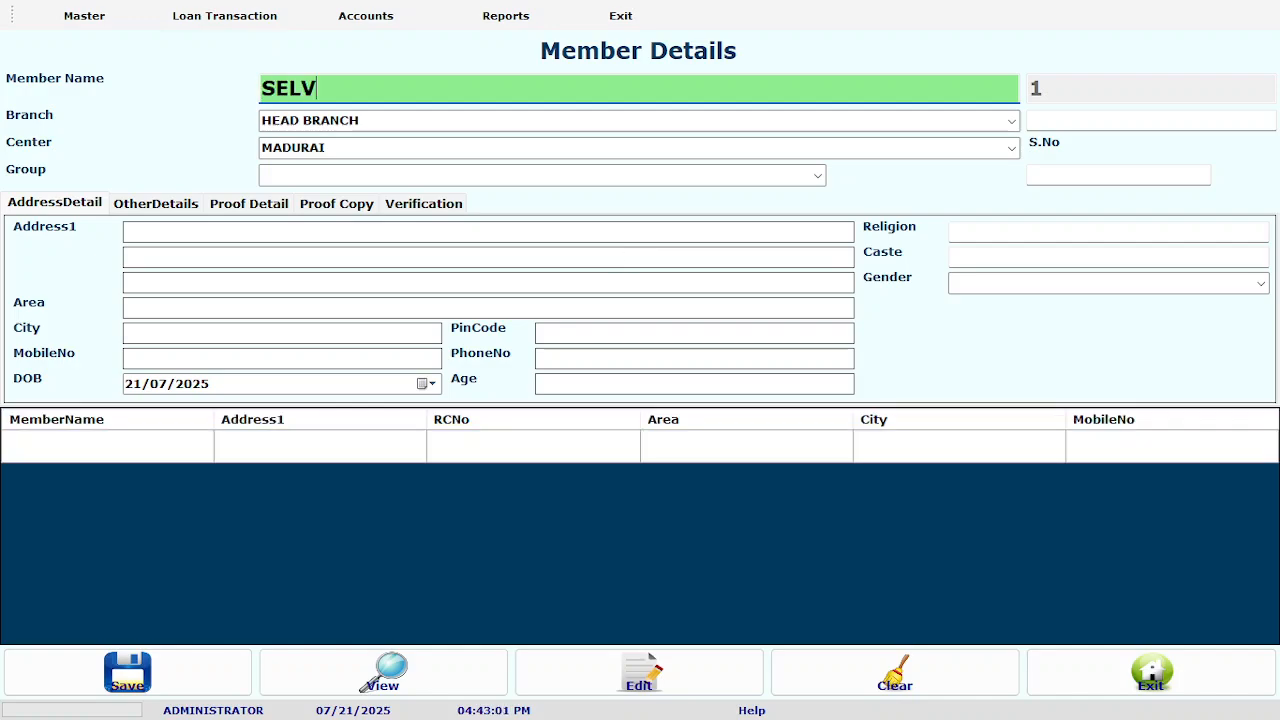
{"action": "key", "text": "Tab"}
{"action": "key", "text": "Tab"}
{"action": "key", "text": "Tab"}
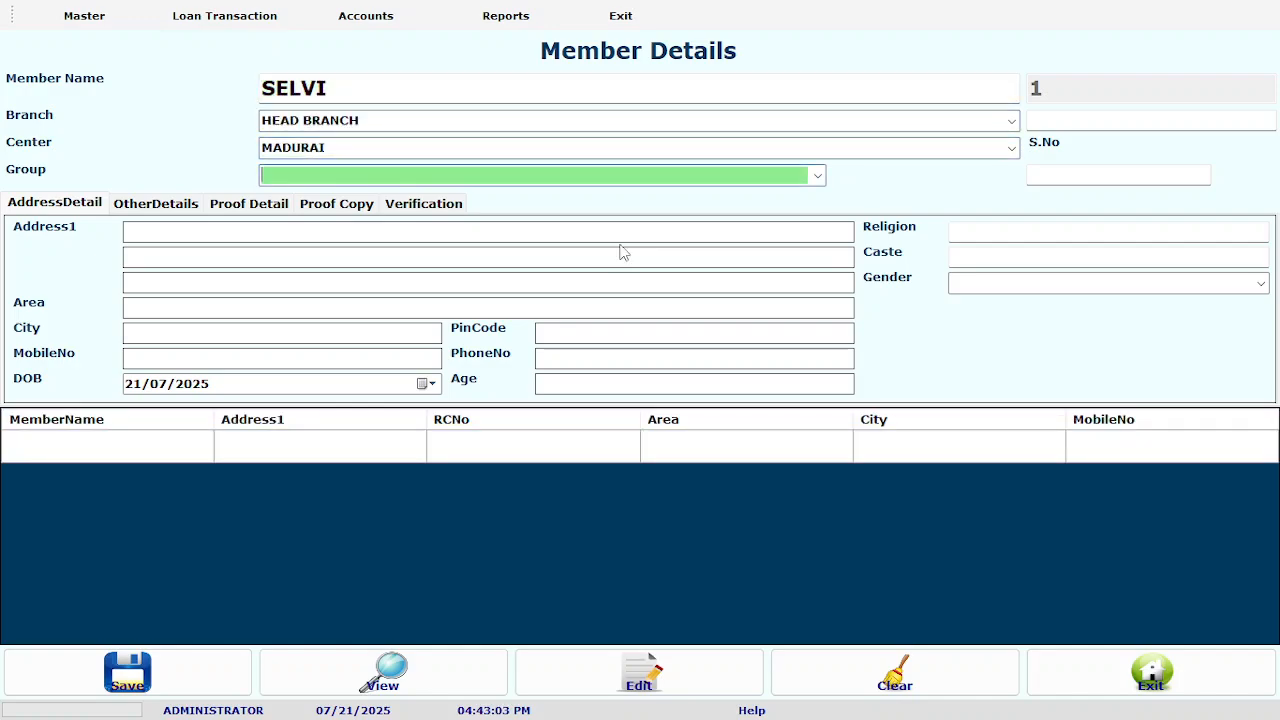
{"action": "key", "text": "Down"}
{"action": "key", "text": "Tab"}
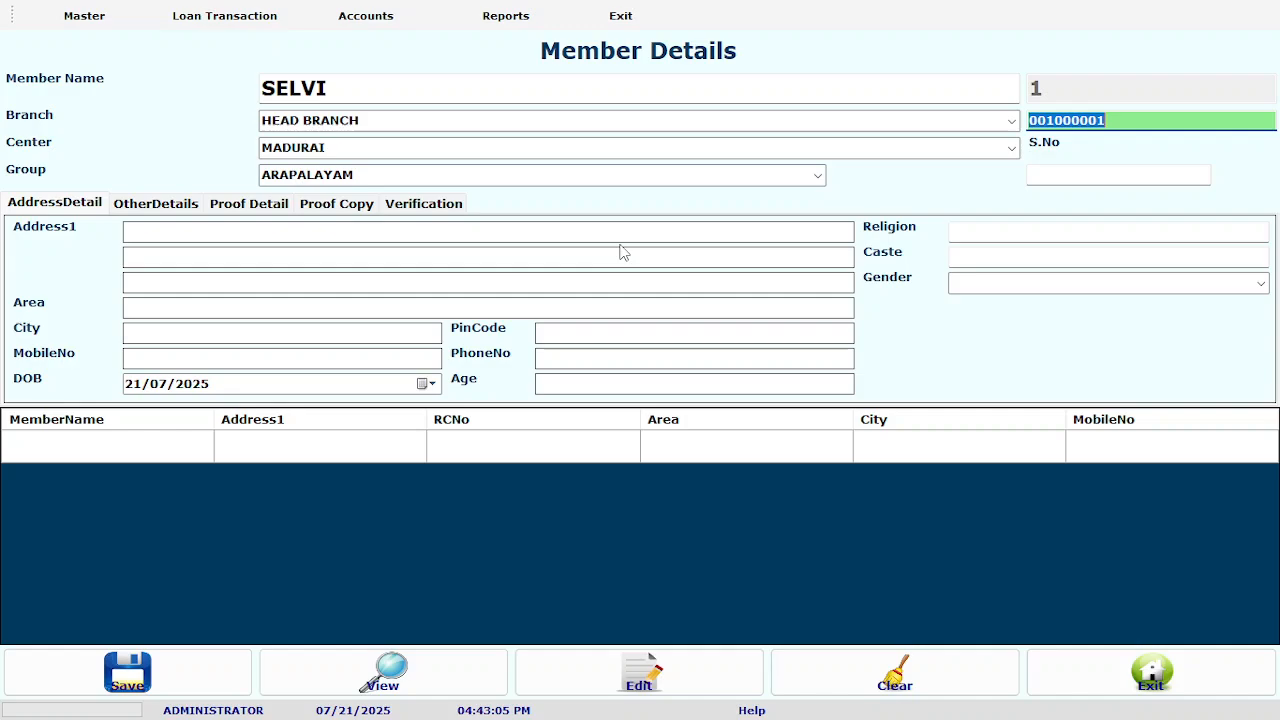
Give the member S.No 1 and move past the address to guarantor and nominee details
{"action": "key", "text": "Tab"}
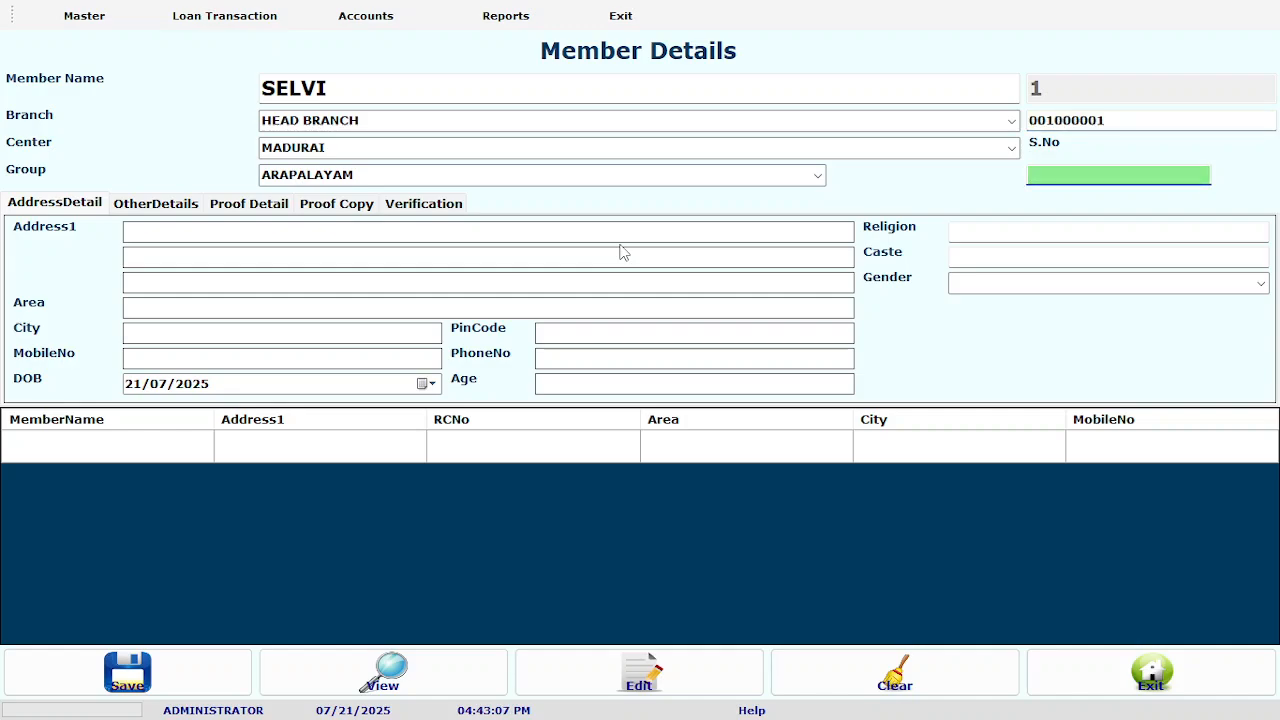
{"action": "type", "text": "1"}
{"action": "key", "text": "Tab"}
{"action": "key", "text": "Tab"}
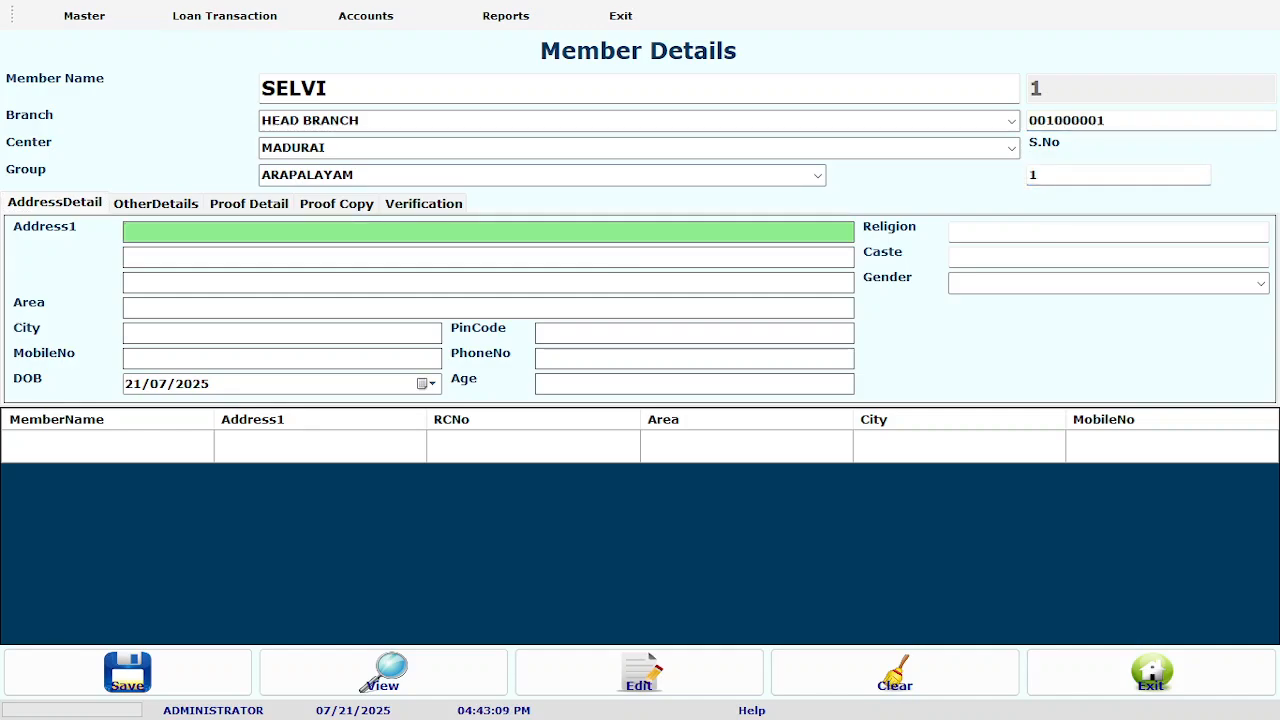
{"action": "key", "text": "Tab"}
{"action": "key", "text": "Tab"}
{"action": "key", "text": "Tab"}
{"action": "key", "text": "Tab"}
{"action": "key", "text": "Tab"}
{"action": "key", "text": "Tab"}
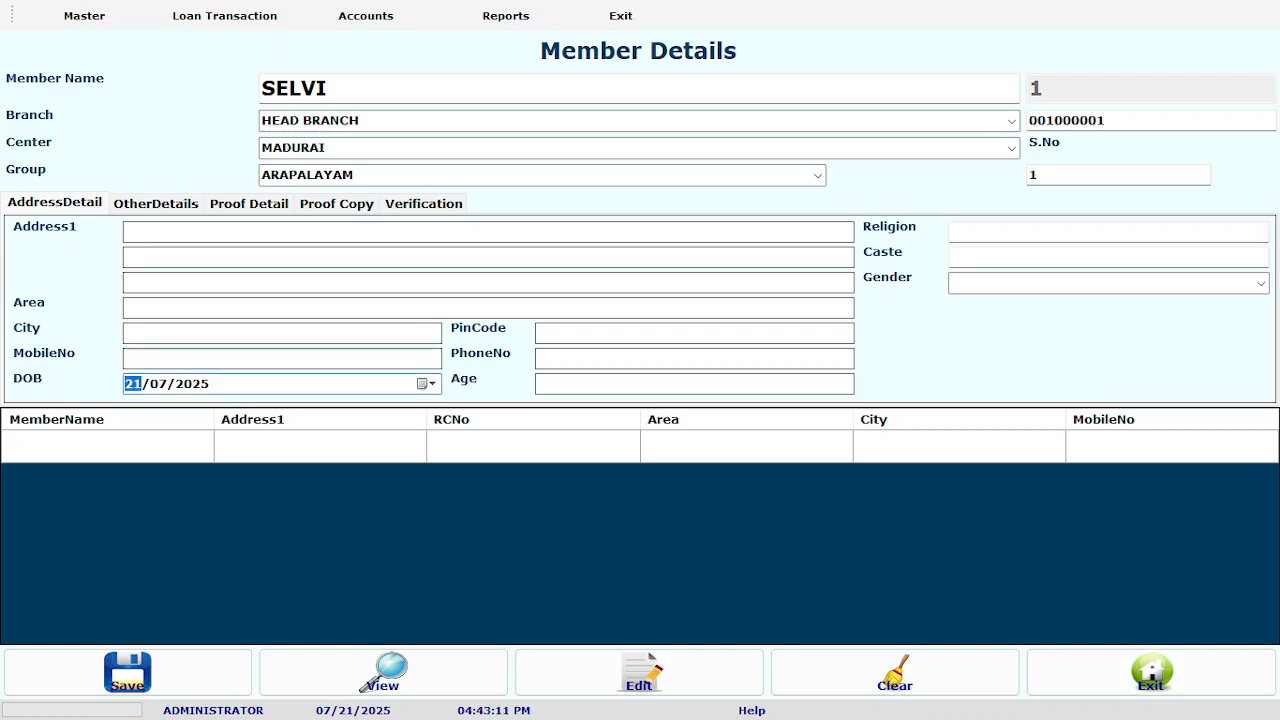
{"action": "key", "text": "Tab"}
{"action": "key", "text": "Tab"}
{"action": "key", "text": "Tab"}
{"action": "key", "text": "Tab"}
{"action": "key", "text": "Tab"}
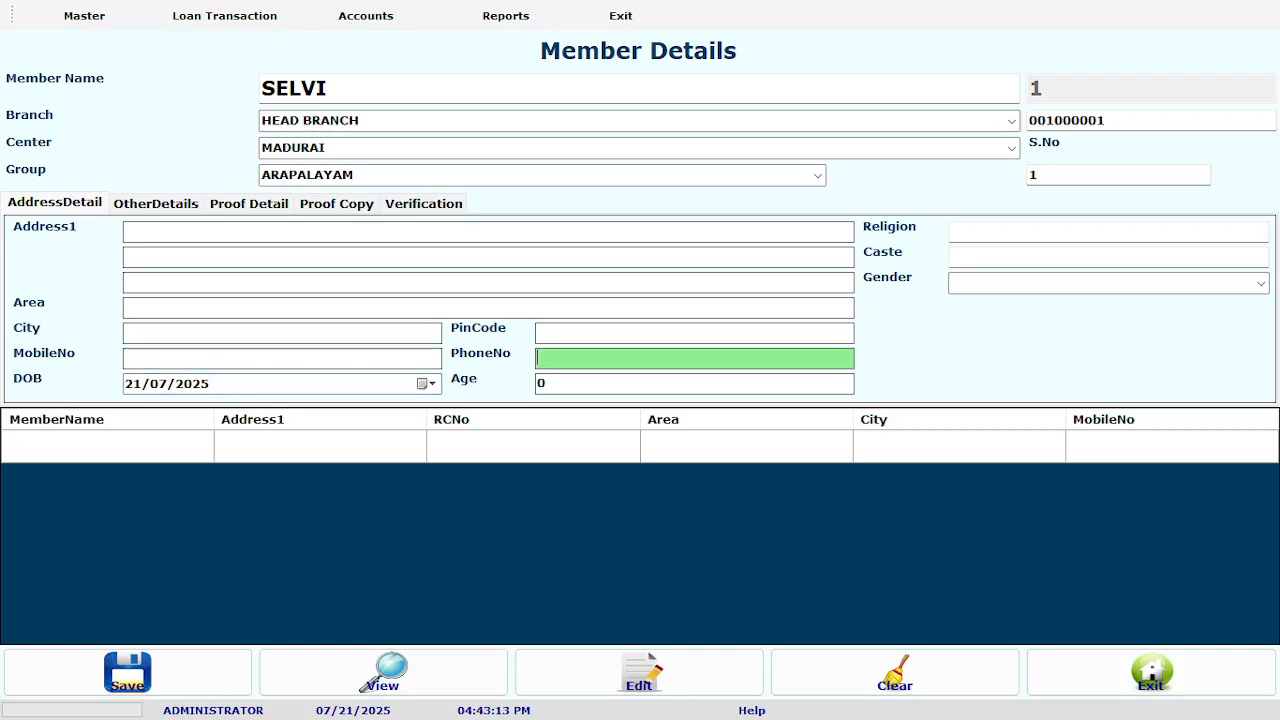
{"action": "key", "text": "Tab"}
{"action": "key", "text": "Tab"}
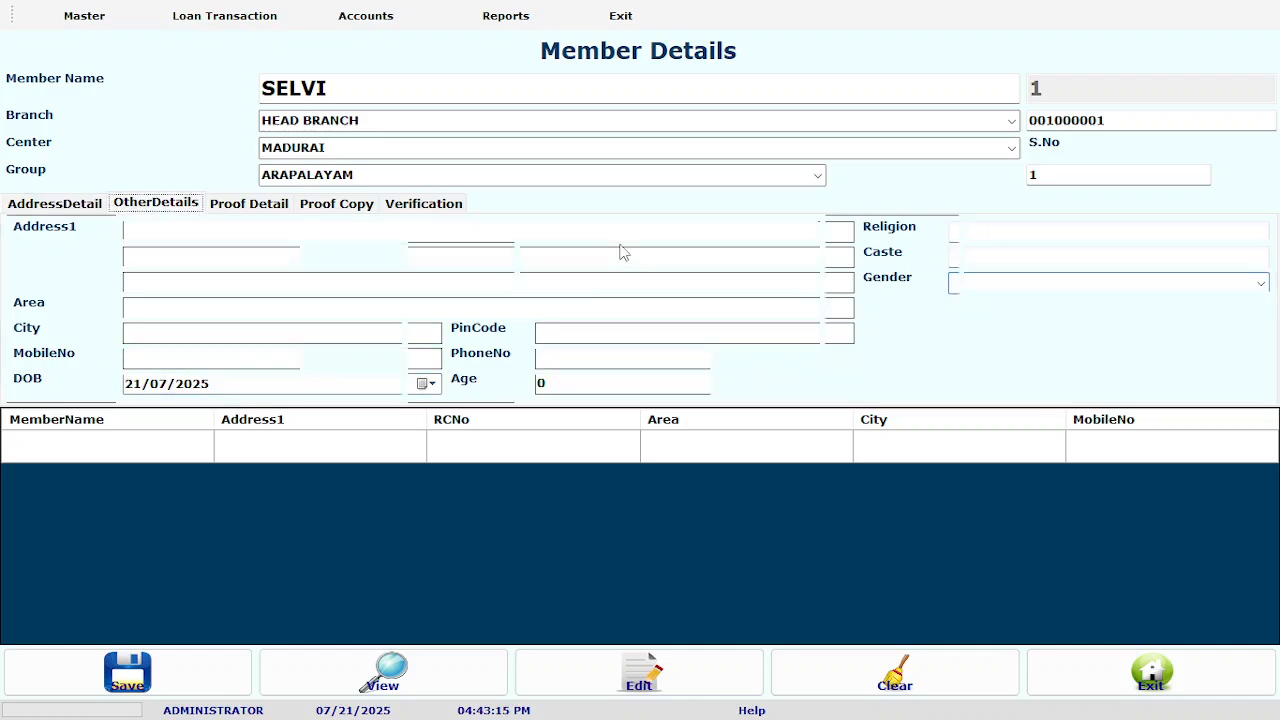
{"action": "key", "text": "Tab"}
{"action": "key", "text": "Tab"}
{"action": "key", "text": "Tab"}
{"action": "key", "text": "Tab"}
{"action": "key", "text": "Tab"}
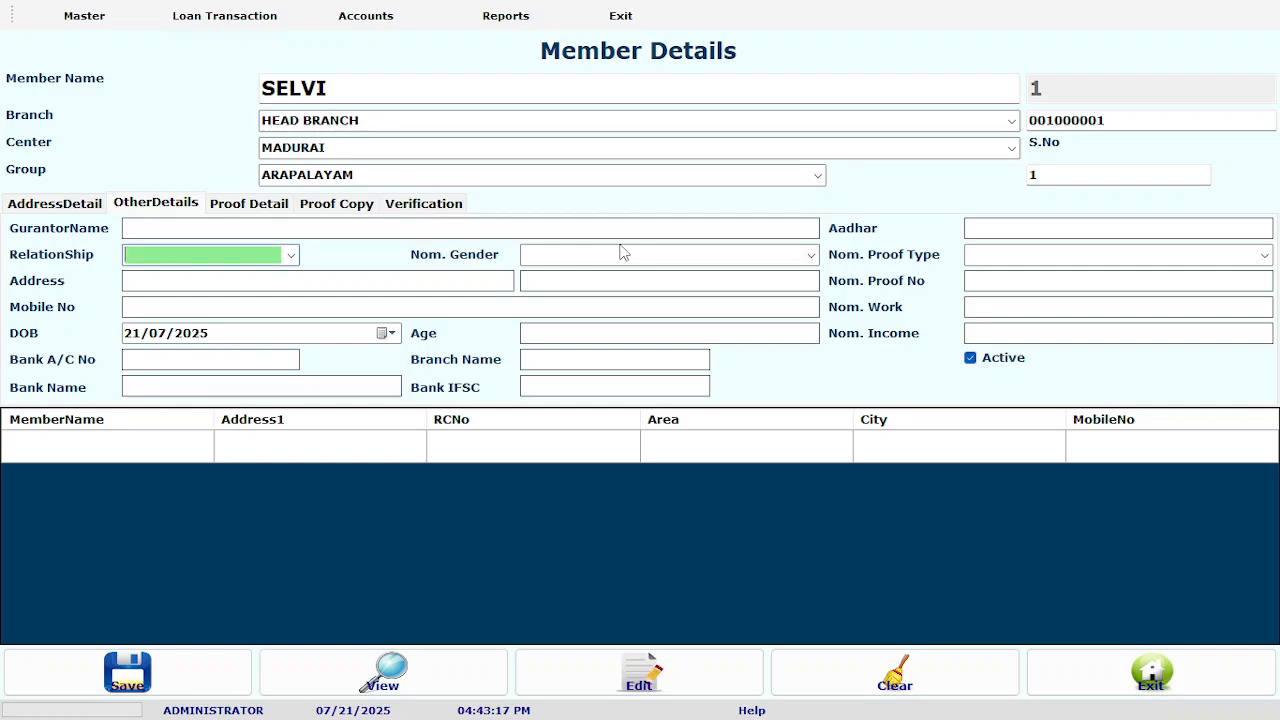
{"action": "key", "text": "Tab"}
{"action": "key", "text": "Tab"}
{"action": "key", "text": "Tab"}
{"action": "key", "text": "Tab"}
{"action": "key", "text": "Tab"}
{"action": "key", "text": "Tab"}
{"action": "key", "text": "Tab"}
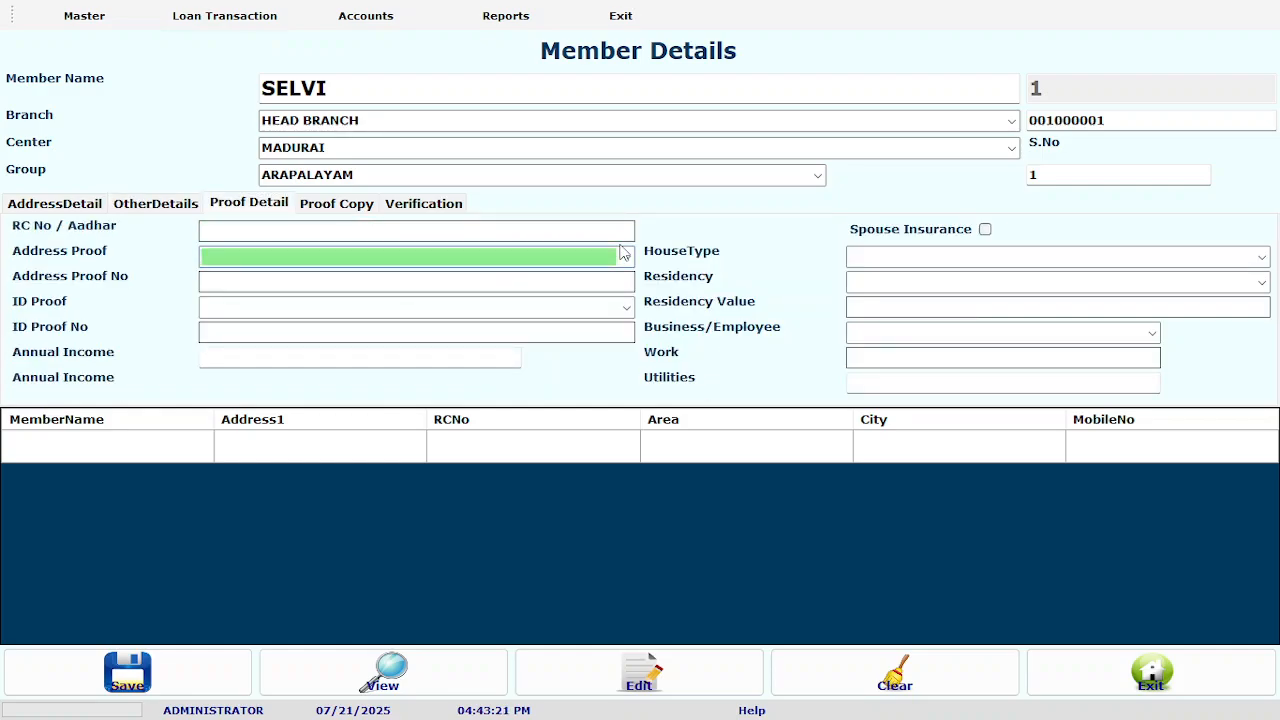
{"action": "key", "text": "shift+Tab"}
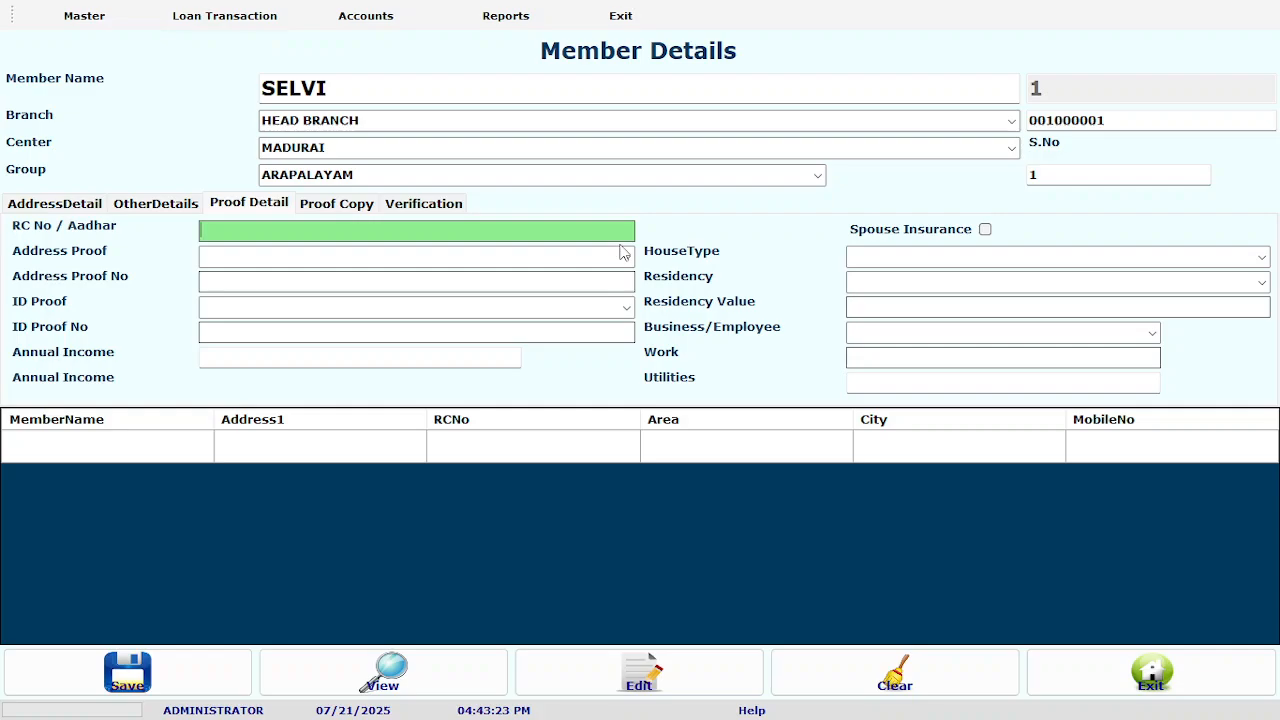
{"action": "type", "text": "4374377"}
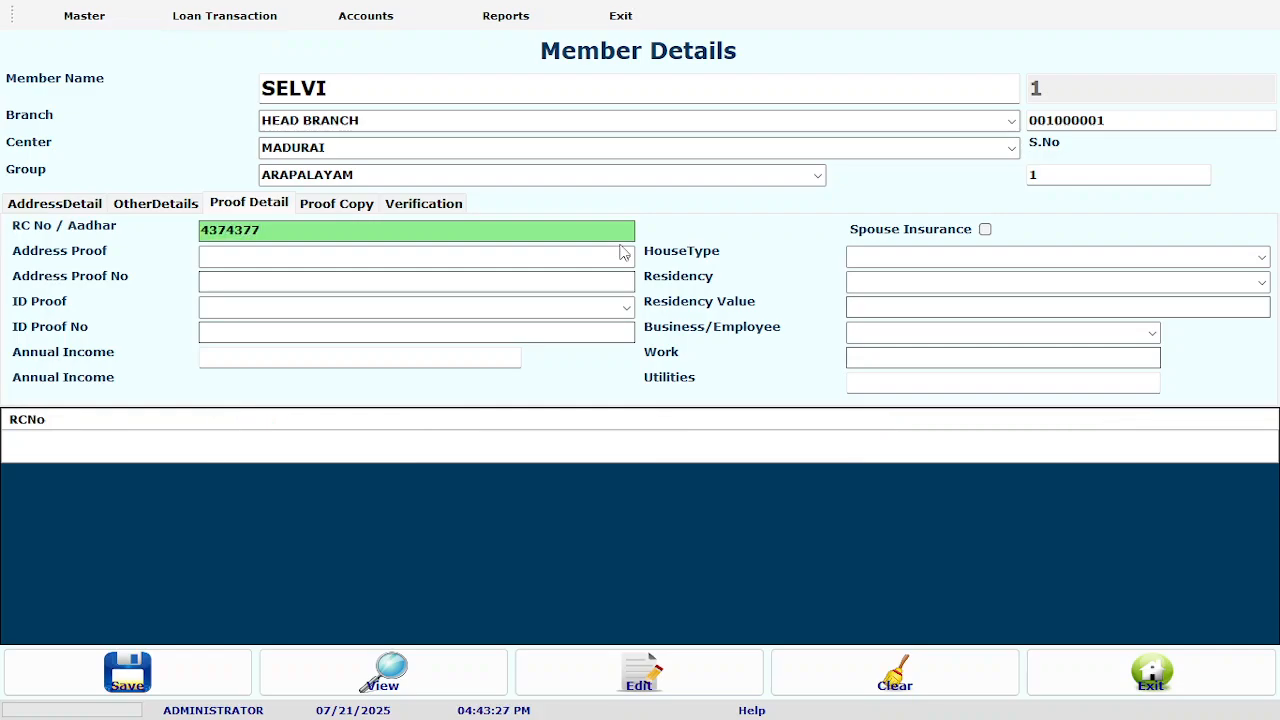
{"action": "key", "text": "Tab"}
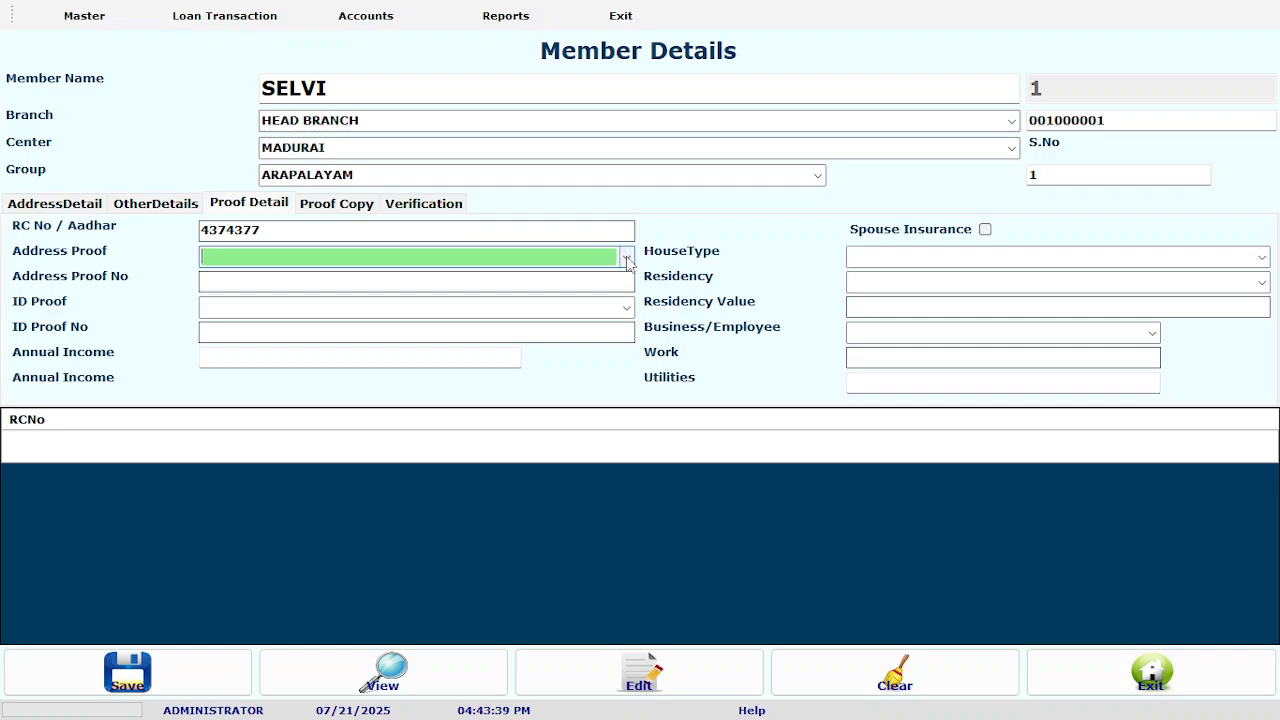
{"action": "key", "text": "Tab"}
{"action": "key", "text": "Tab"}
{"action": "key", "text": "Tab"}
{"action": "key", "text": "Tab"}
{"action": "key", "text": "Tab"}
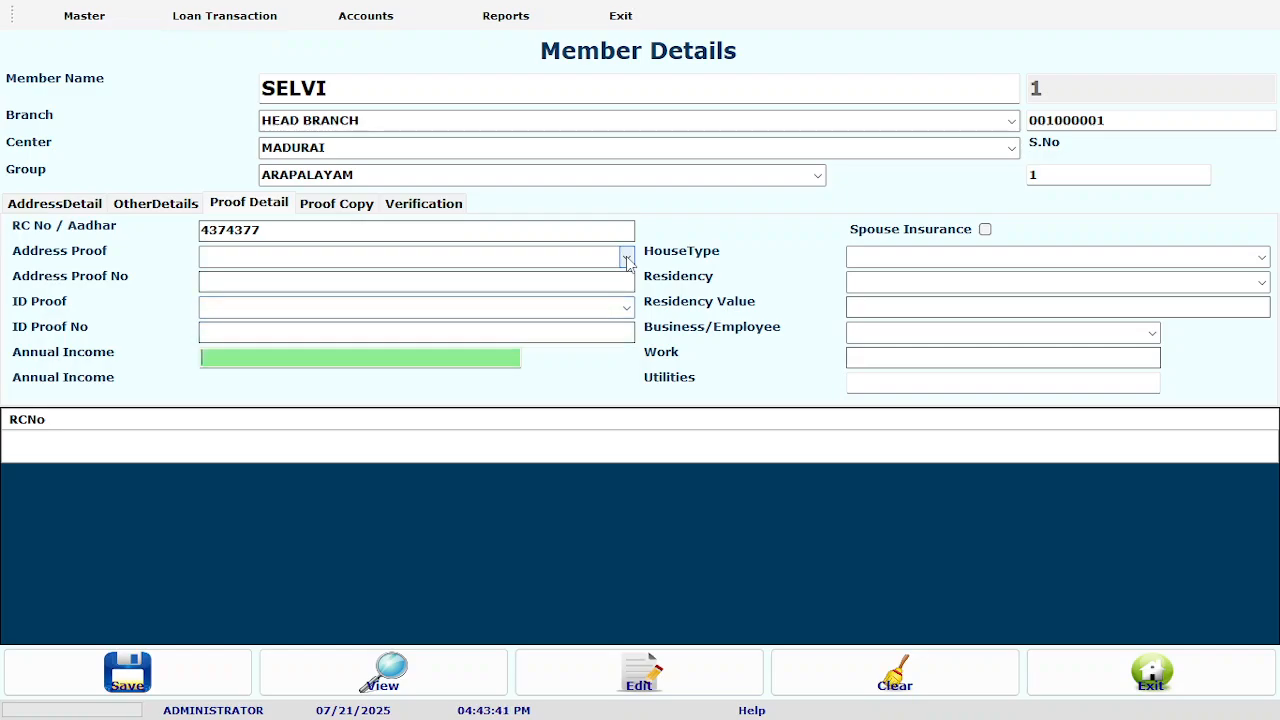
Open the proof copy page and save the first member's record
{"action": "left_click", "coordinate": [343, 204]}
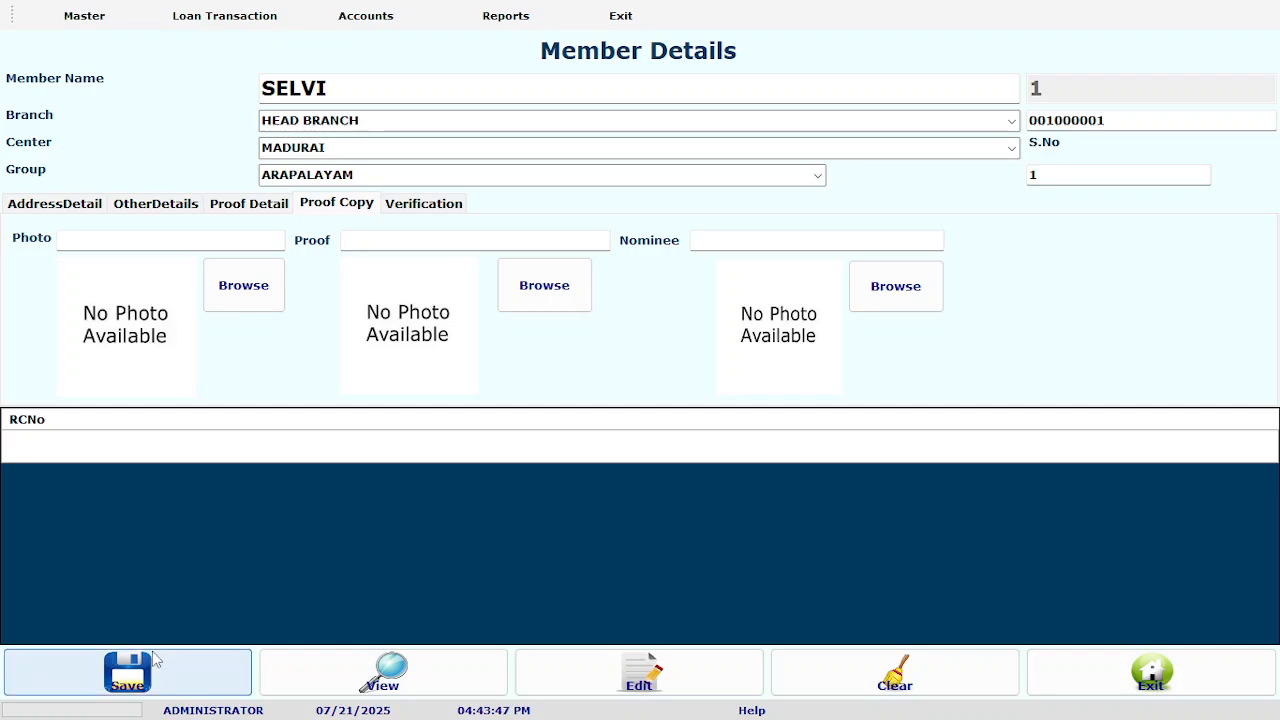
{"action": "left_click", "coordinate": [128, 672]}
{"action": "key", "text": "Return"}
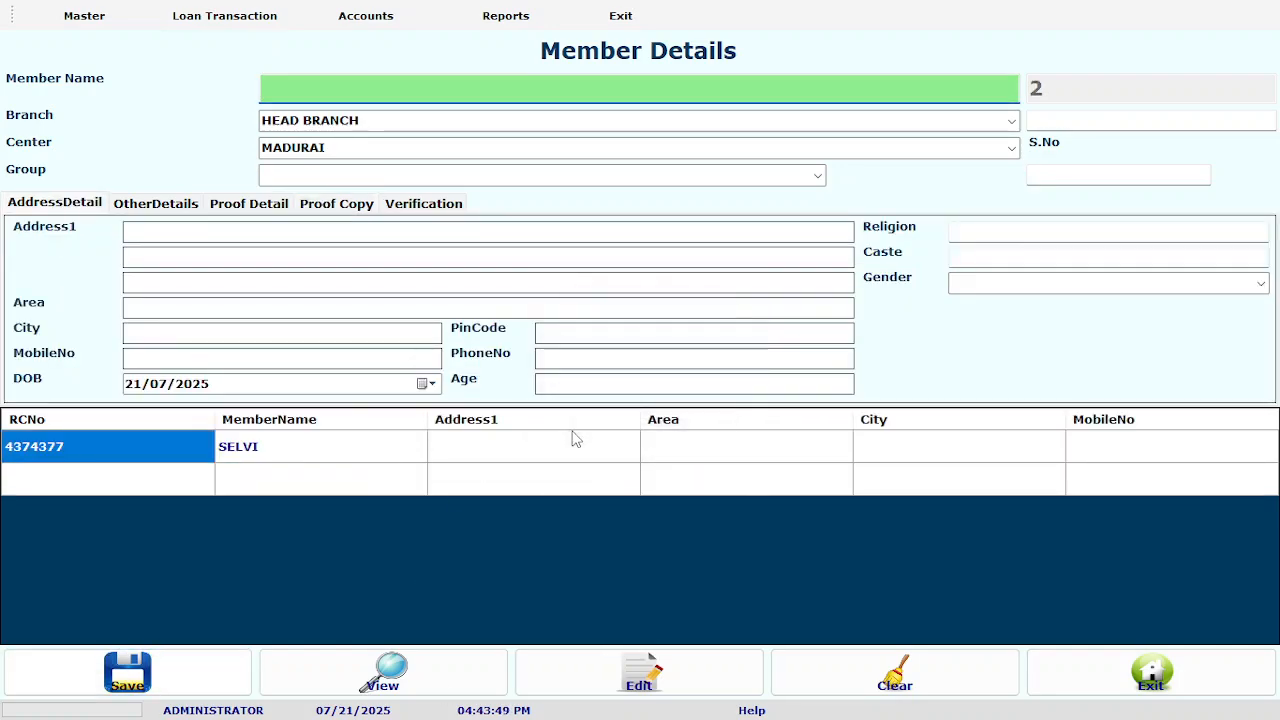
Enter the second member's name and assign group ARAPALAYAM
{"action": "type", "text": "MANI"}
{"action": "key", "text": "Return"}
{"action": "key", "text": "Return"}
{"action": "key", "text": "Return"}
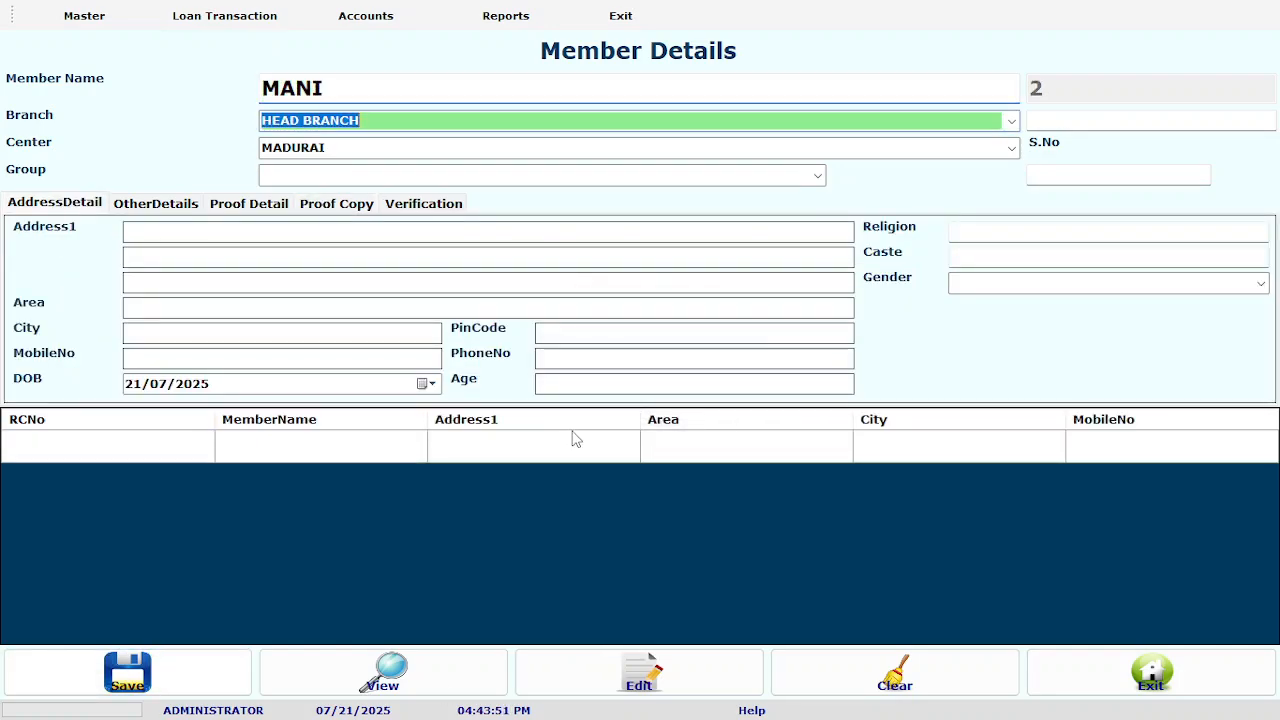
{"action": "key", "text": "Down"}
{"action": "key", "text": "Return"}
{"action": "key", "text": "Return"}
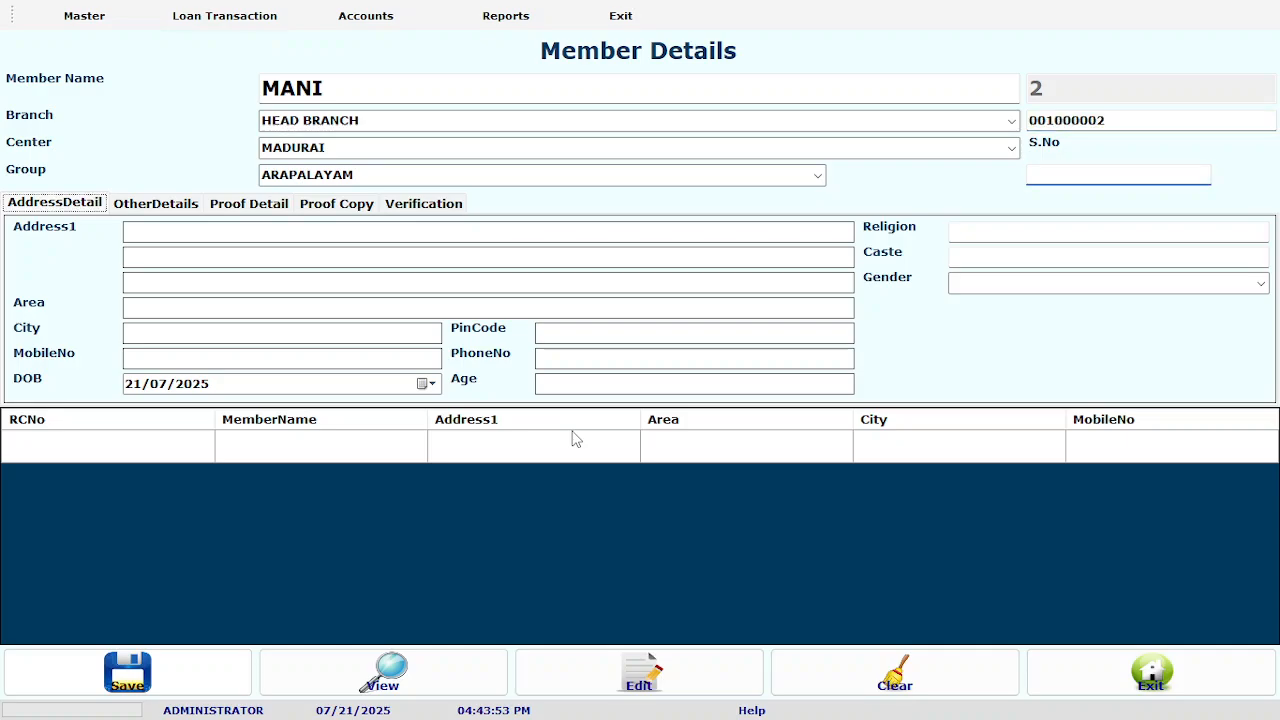
{"action": "key", "text": "Return"}
{"action": "key", "text": "Return"}
{"action": "key", "text": "Return"}
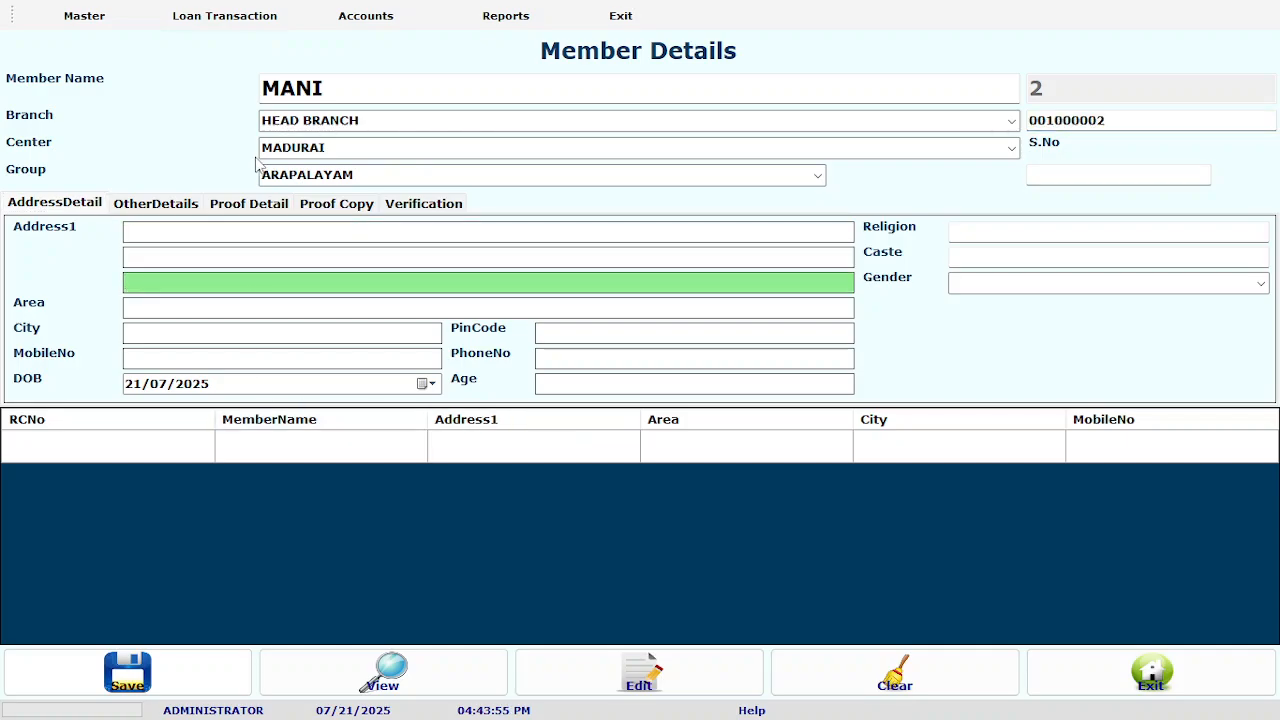
Enter RC/Aadhar number 3223232 and save the second member
{"action": "left_click", "coordinate": [255, 201]}
{"action": "left_click", "coordinate": [240, 228]}
{"action": "type", "text": "32"}
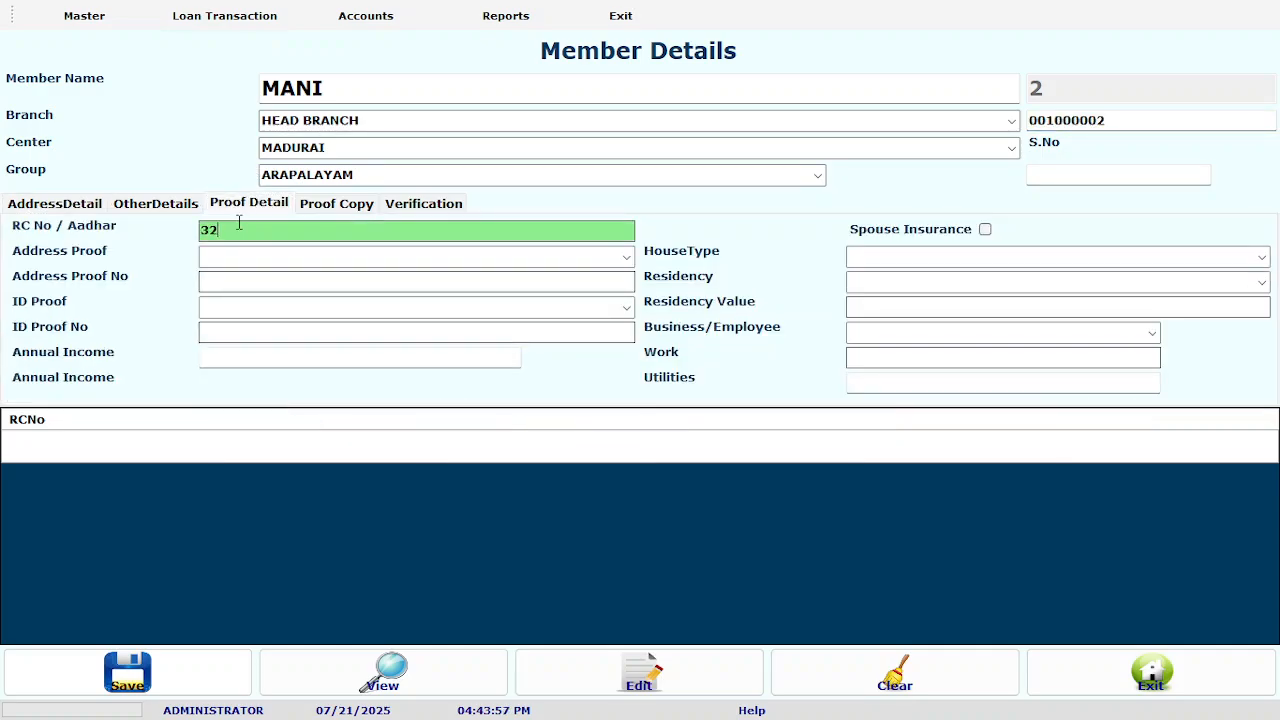
{"action": "type", "text": "23232"}
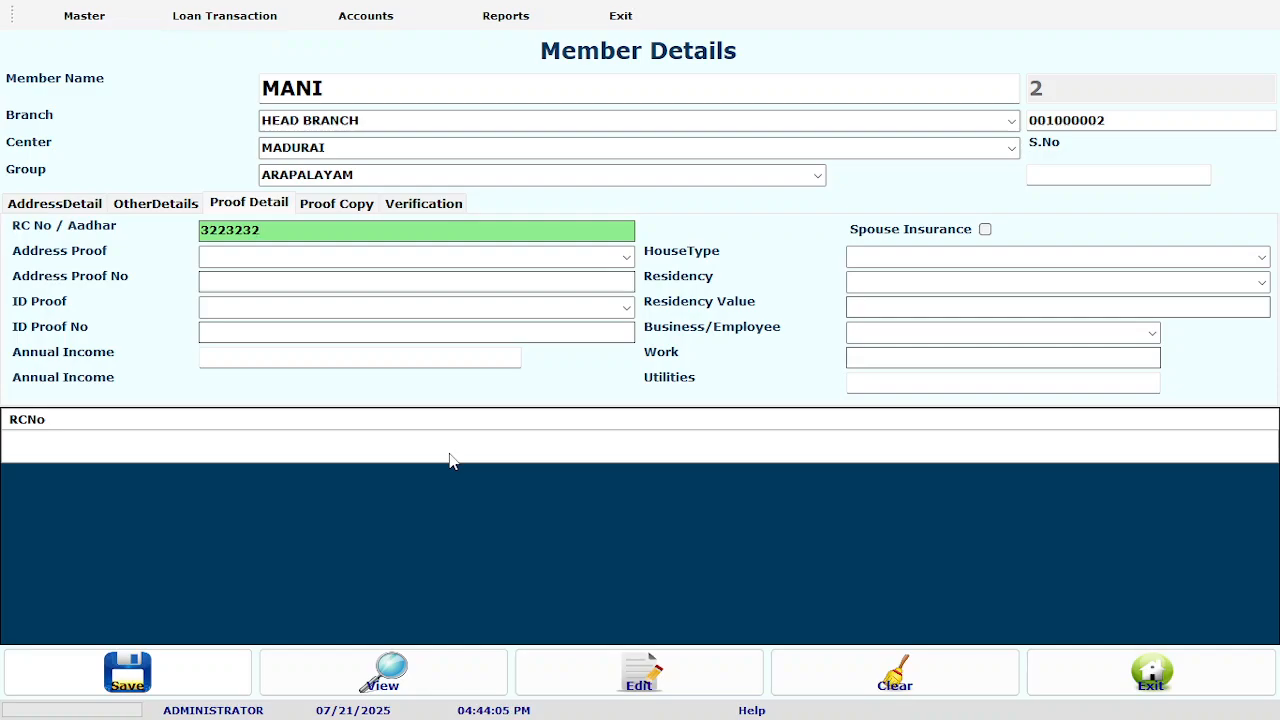
{"action": "left_click", "coordinate": [214, 686]}
{"action": "key", "text": "Return"}
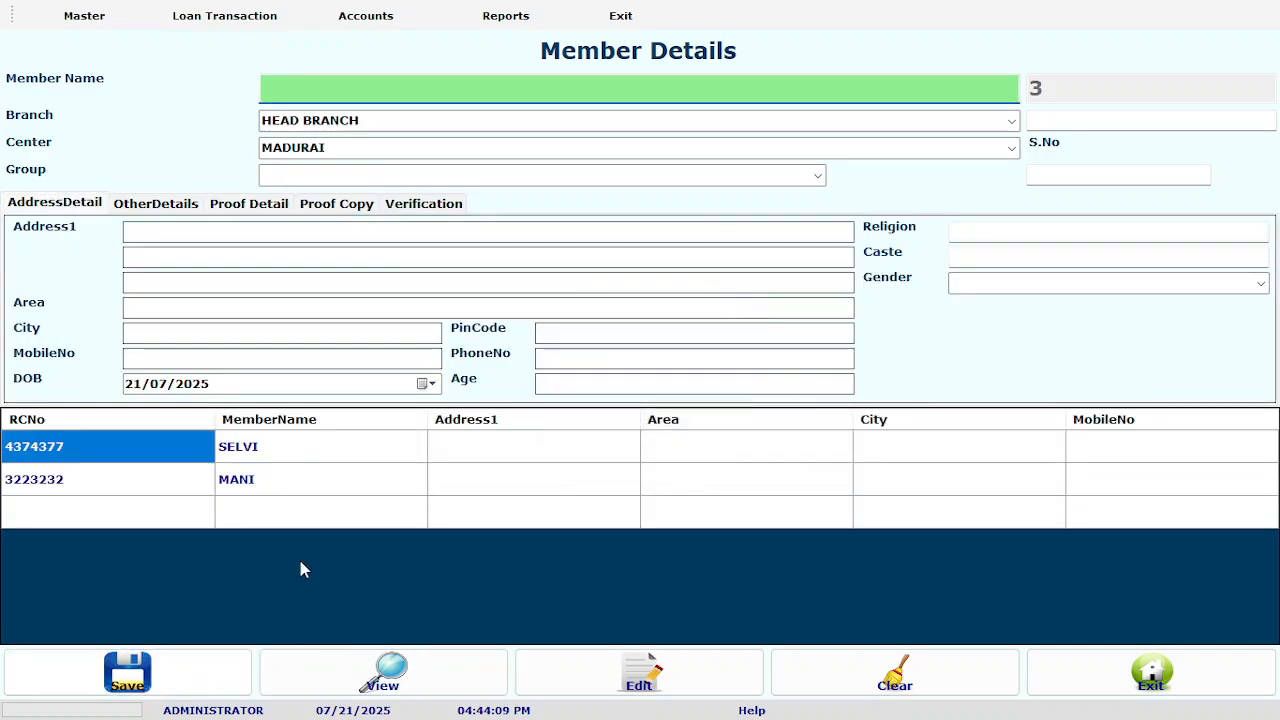
Enter the third member's name and assign group ARAPALAYAM
{"action": "type", "text": "SUNDA"}
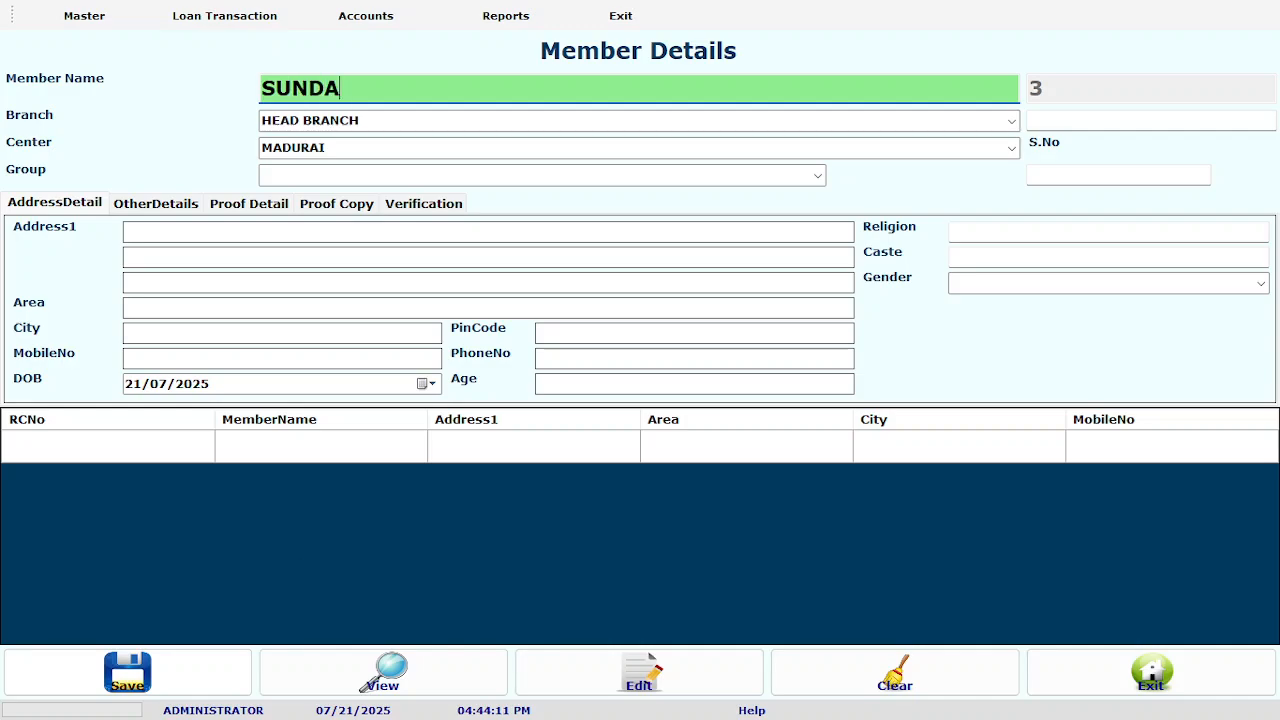
{"action": "type", "text": "RI"}
{"action": "key", "text": "Return"}
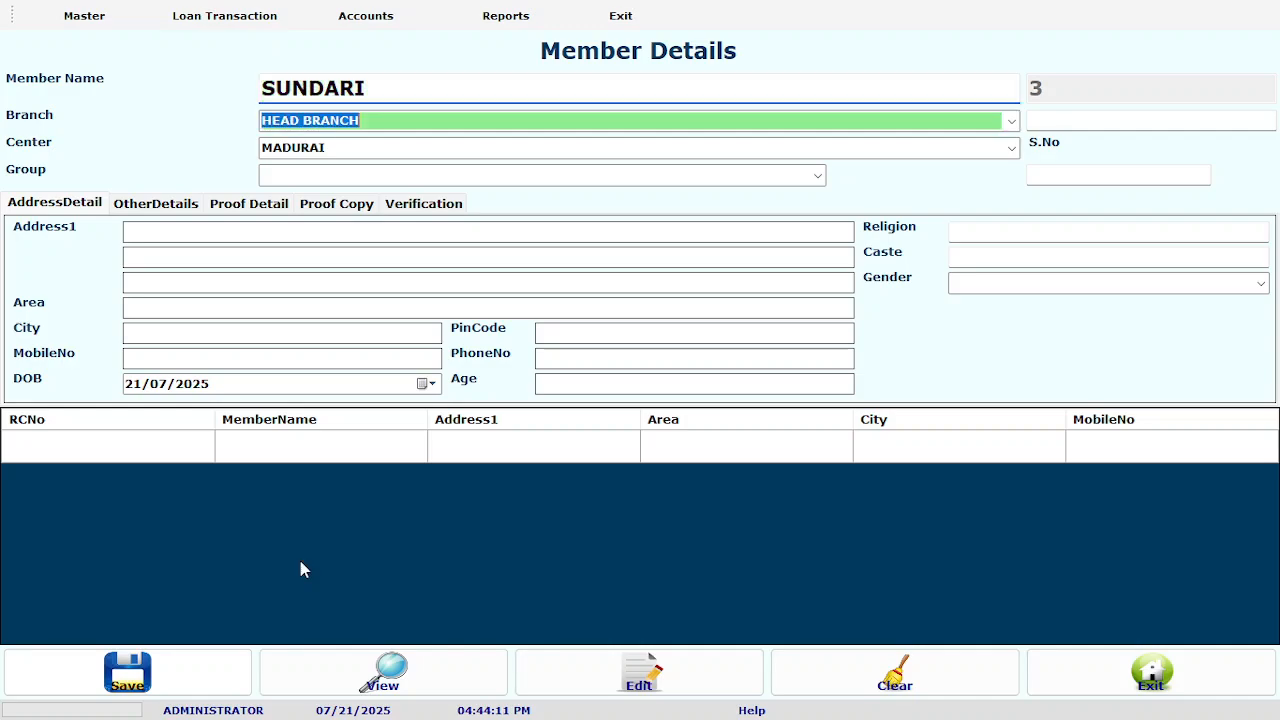
{"action": "left_click", "coordinate": [253, 205]}
{"action": "left_click", "coordinate": [292, 171]}
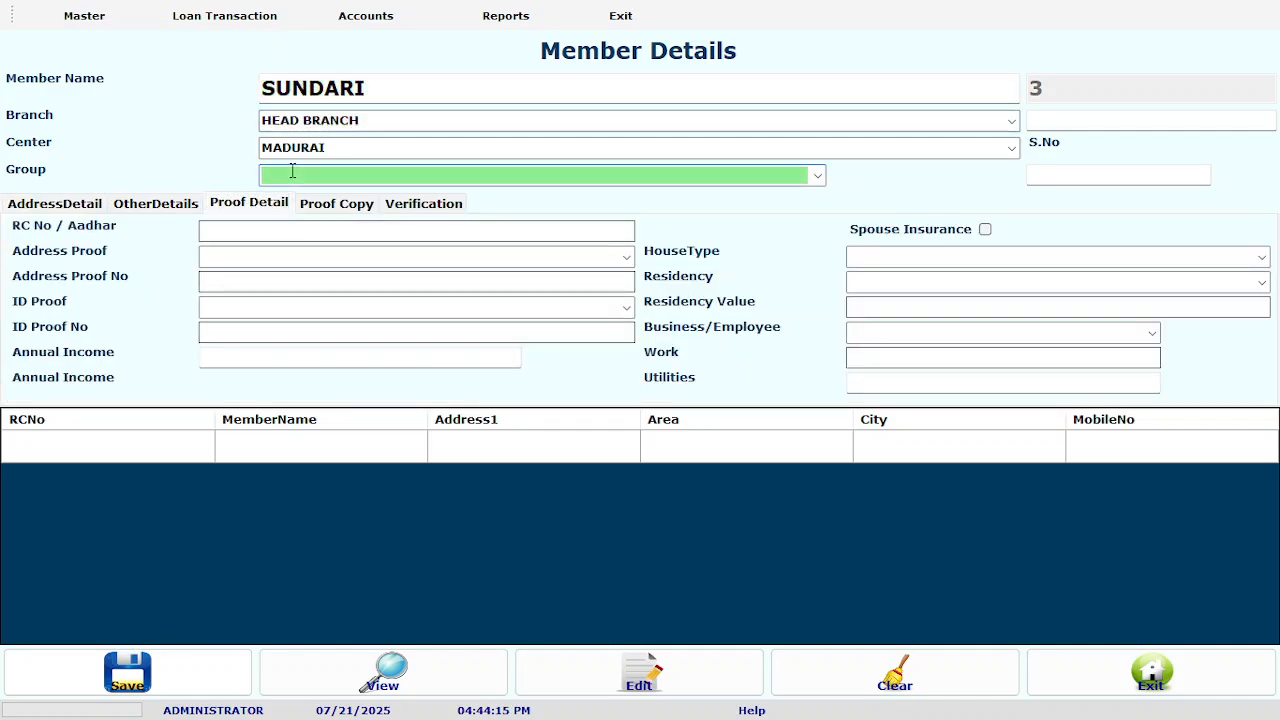
{"action": "key", "text": "Down"}
{"action": "key", "text": "Return"}
{"action": "key", "text": "Return"}
{"action": "key", "text": "Return"}
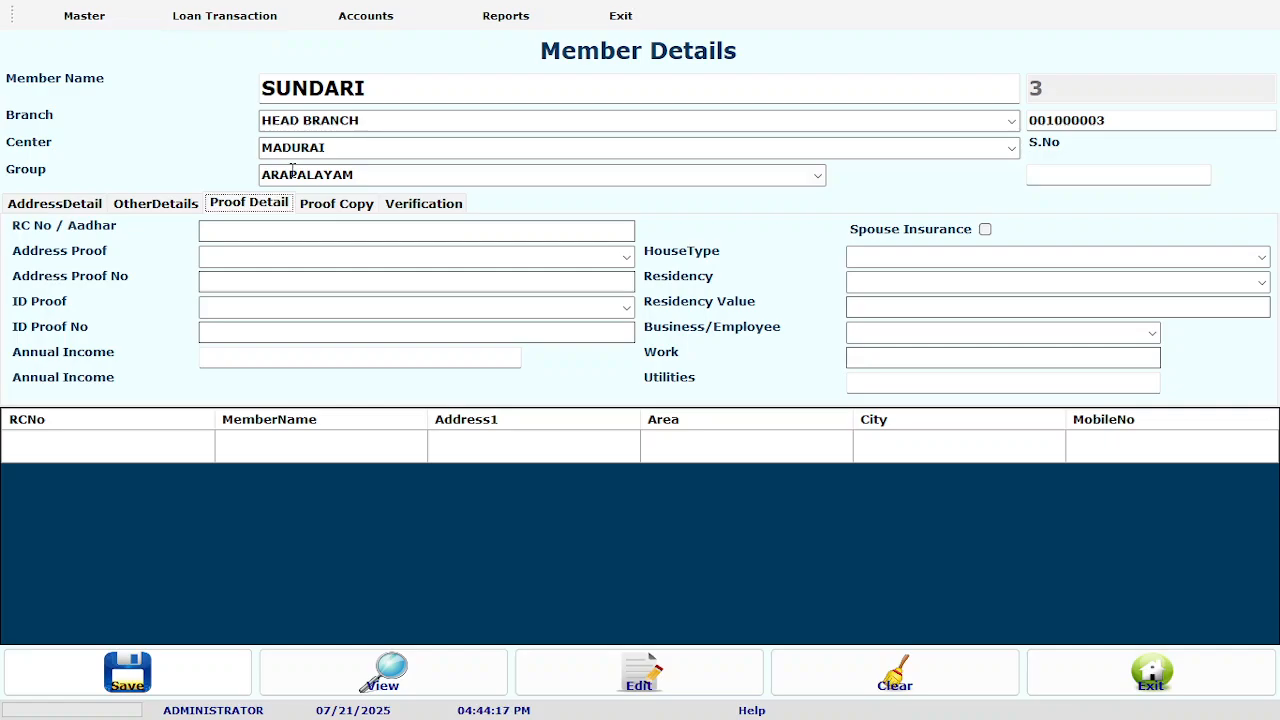
{"action": "key", "text": "Return"}
Enter RC/Aadhar number 3232222 and save the third member
{"action": "type", "text": "3232222"}
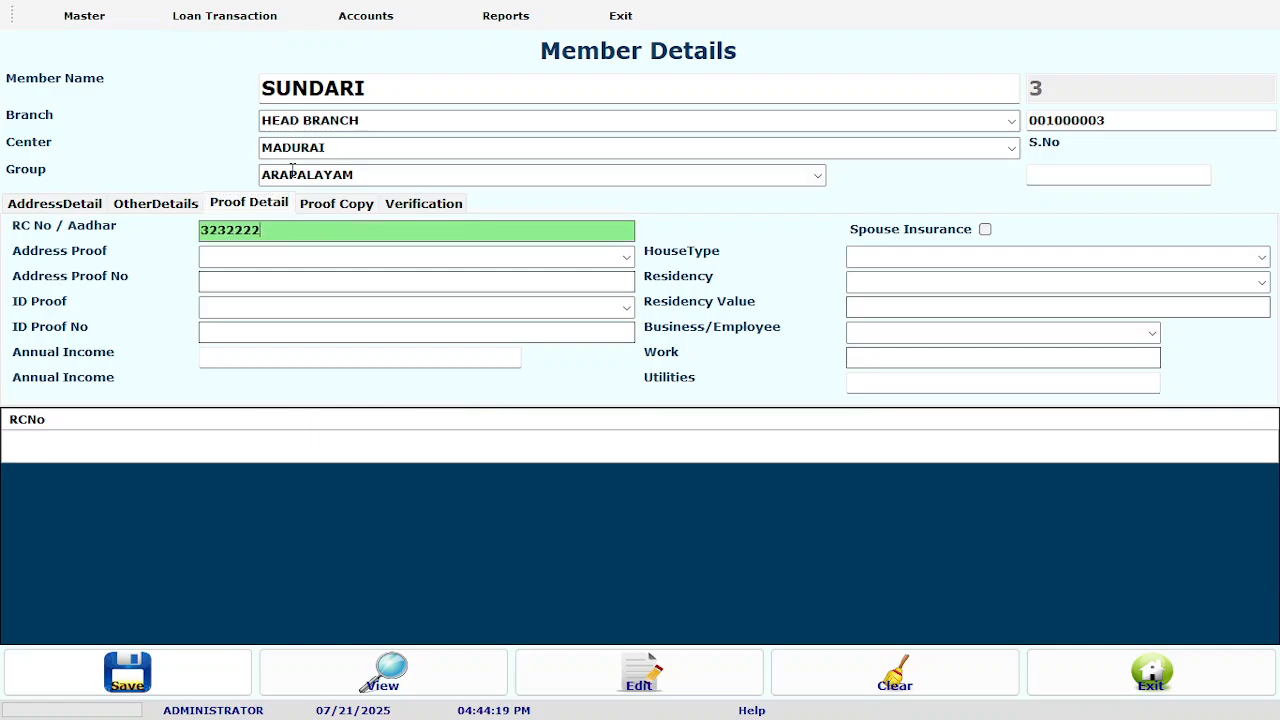
{"action": "key", "text": "Return"}
{"action": "left_click", "coordinate": [175, 683]}
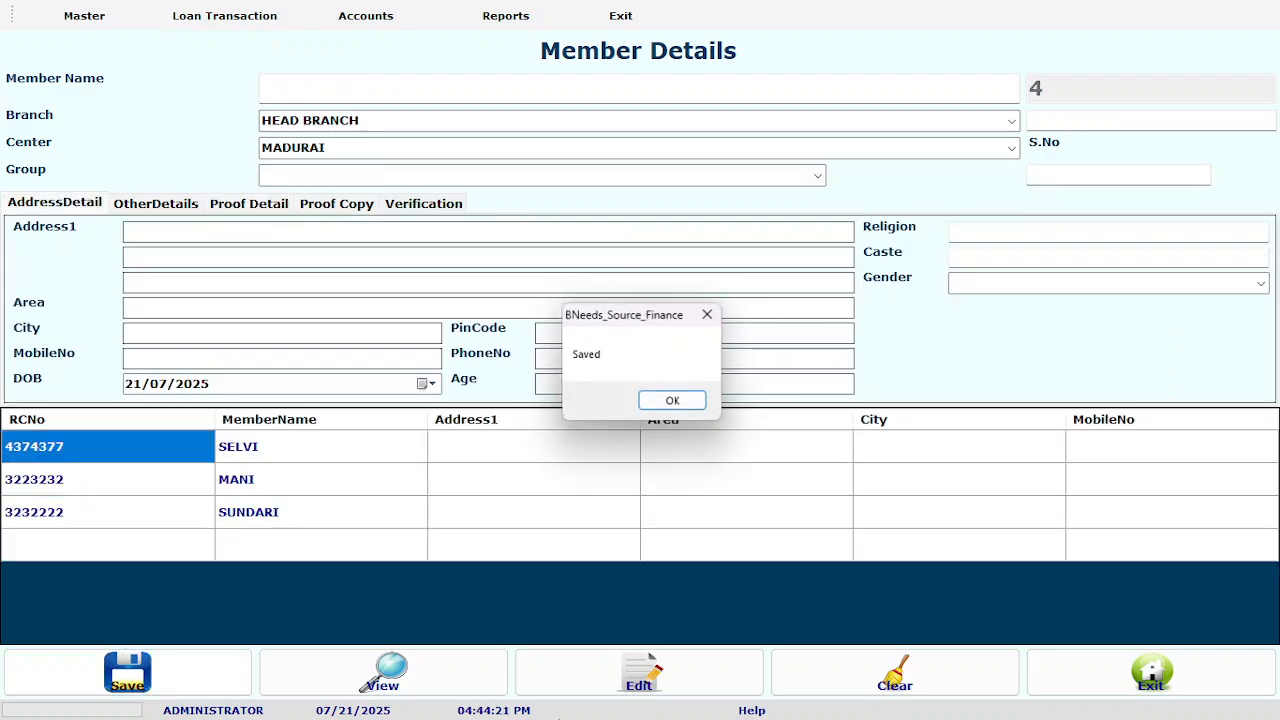
{"action": "key", "text": "Return"}
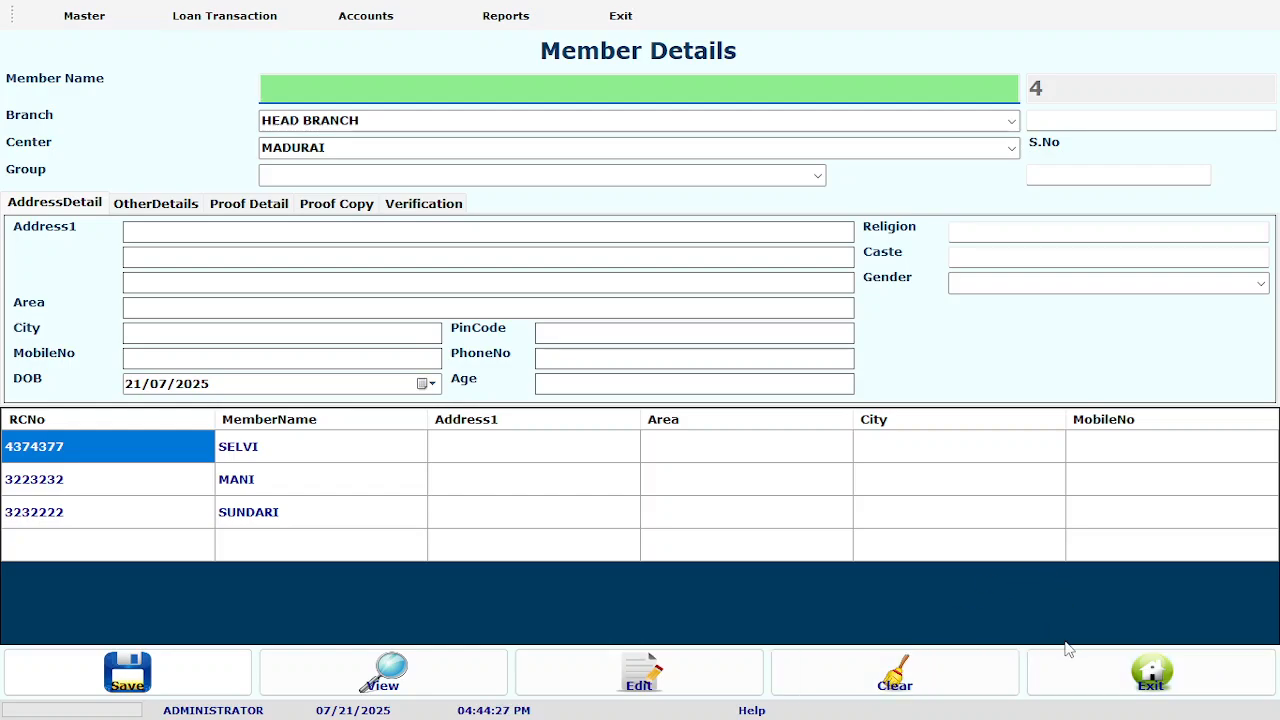
Close Member Details and open the Group Installment Plan form for ARAPALAYAM
{"action": "left_click", "coordinate": [1108, 680]}
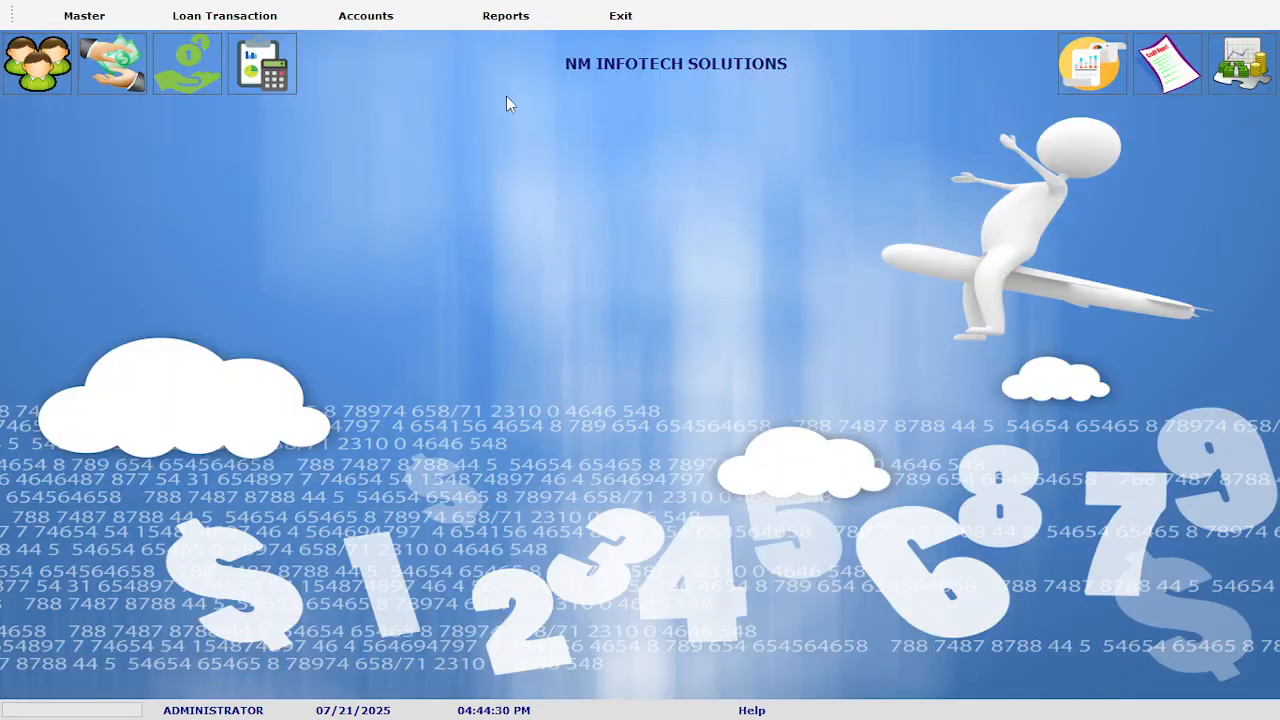
{"action": "left_click", "coordinate": [240, 18]}
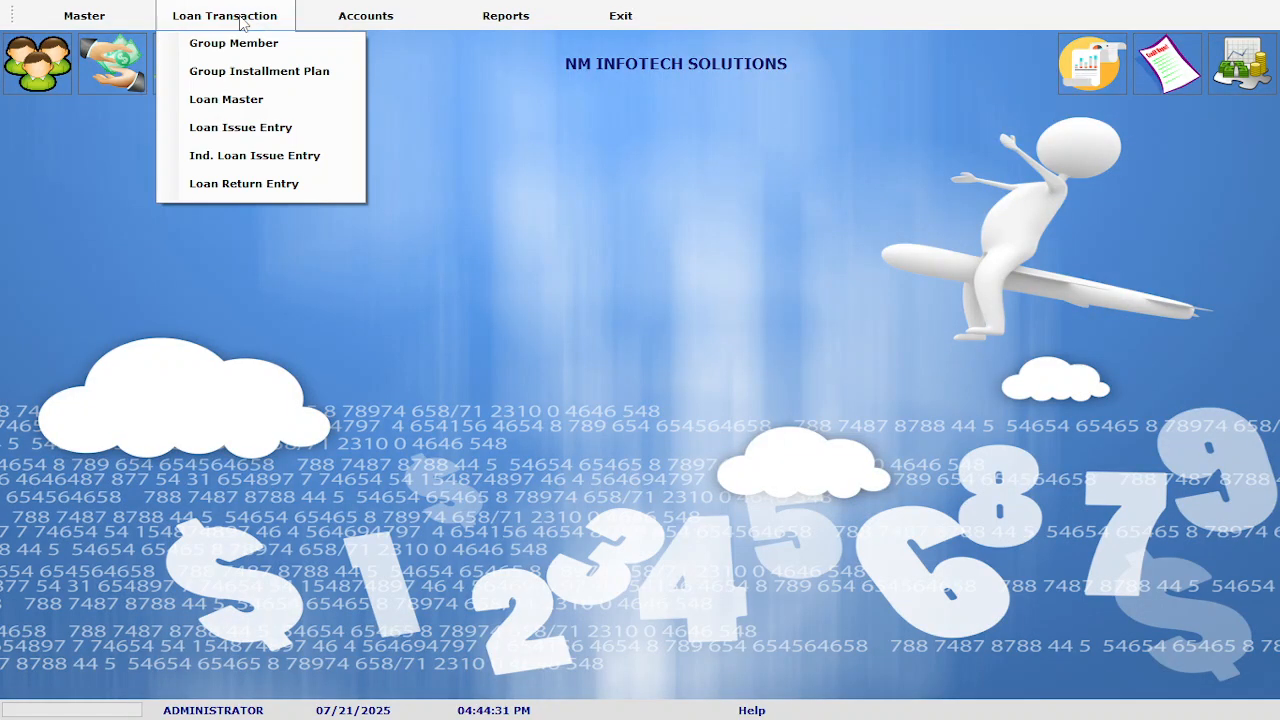
{"action": "left_click", "coordinate": [232, 72]}
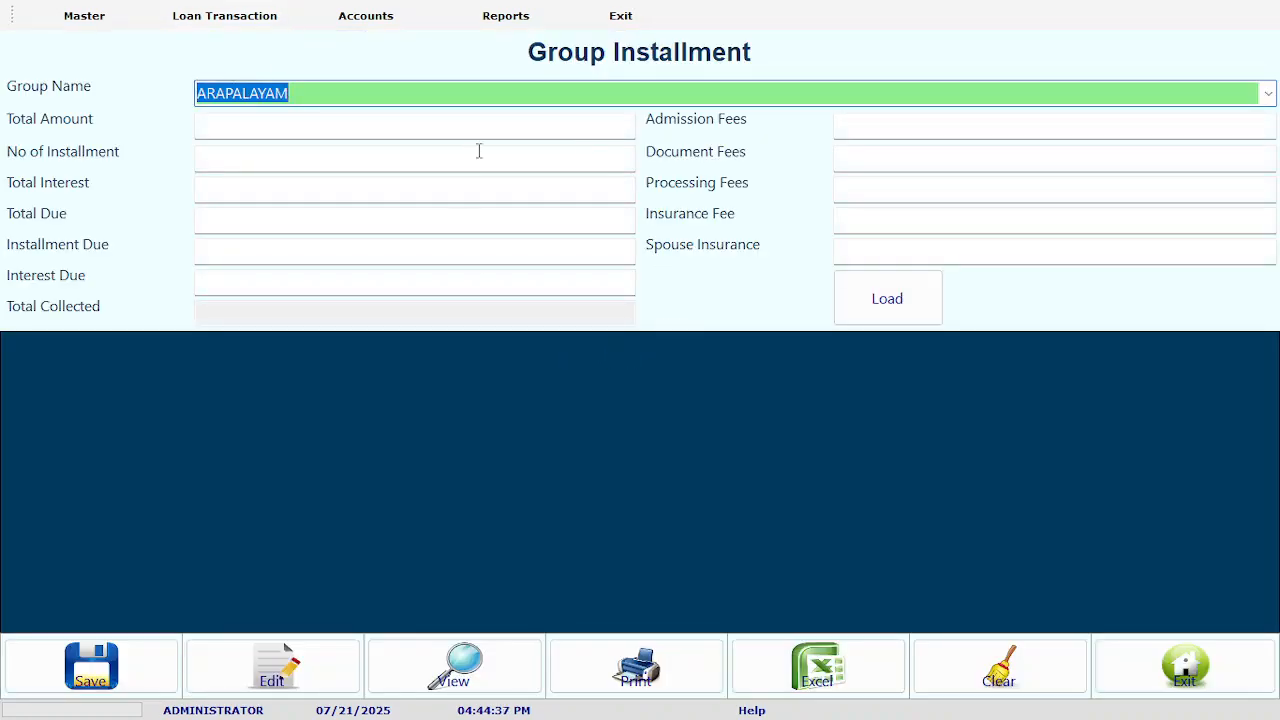
Enter loan amount 20000, total interest 4000 and total due 2000, then load the schedule
{"action": "key", "text": "Tab"}
{"action": "type", "text": "20"}
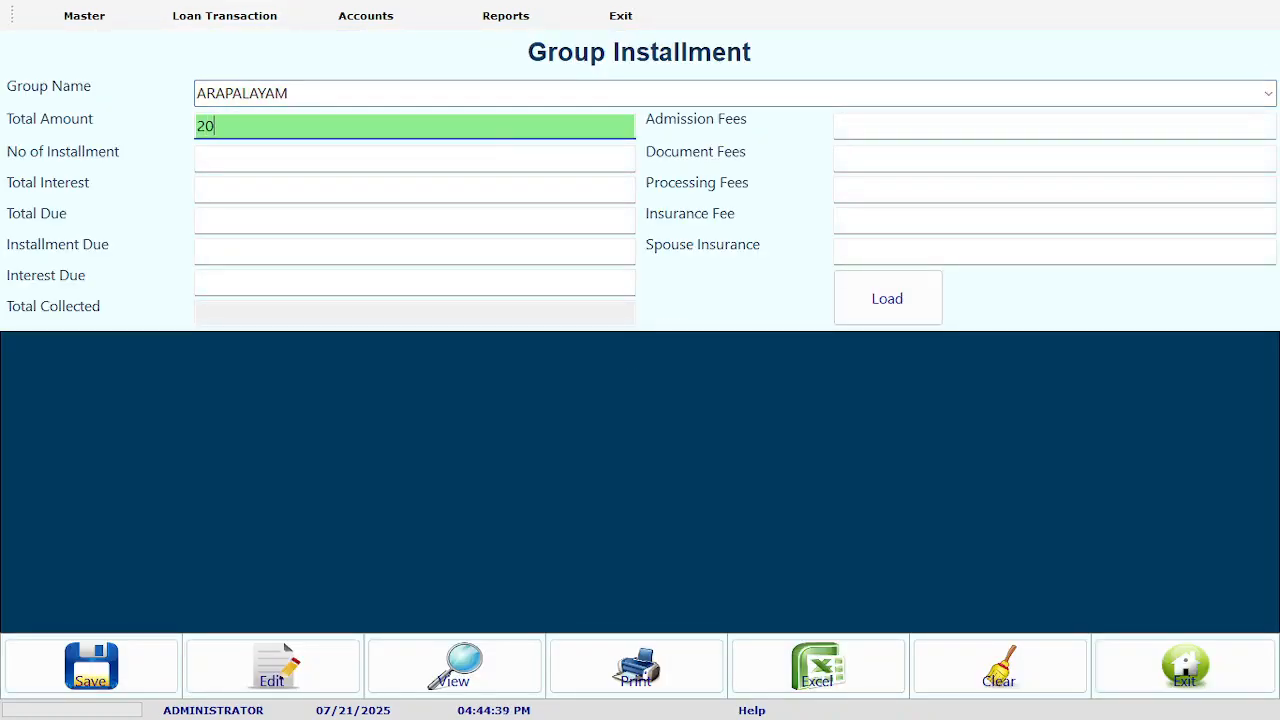
{"action": "type", "text": "000"}
{"action": "key", "text": "Tab"}
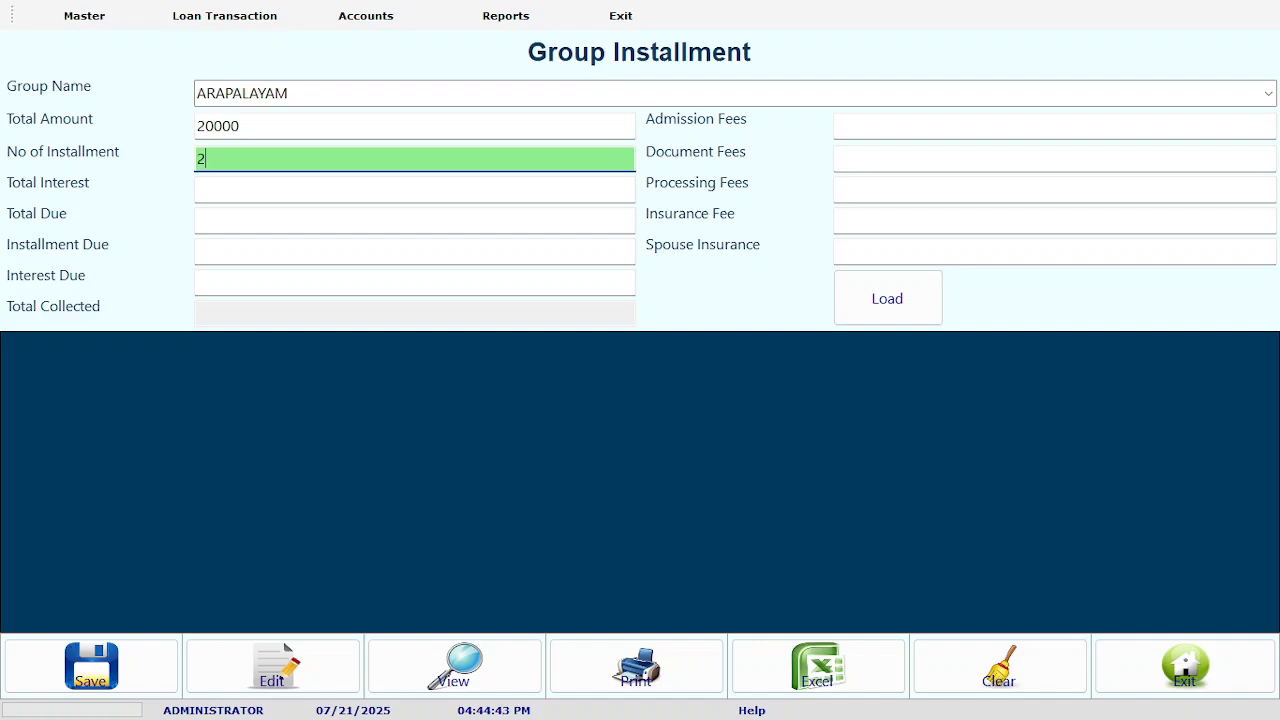
{"action": "key", "text": "Tab"}
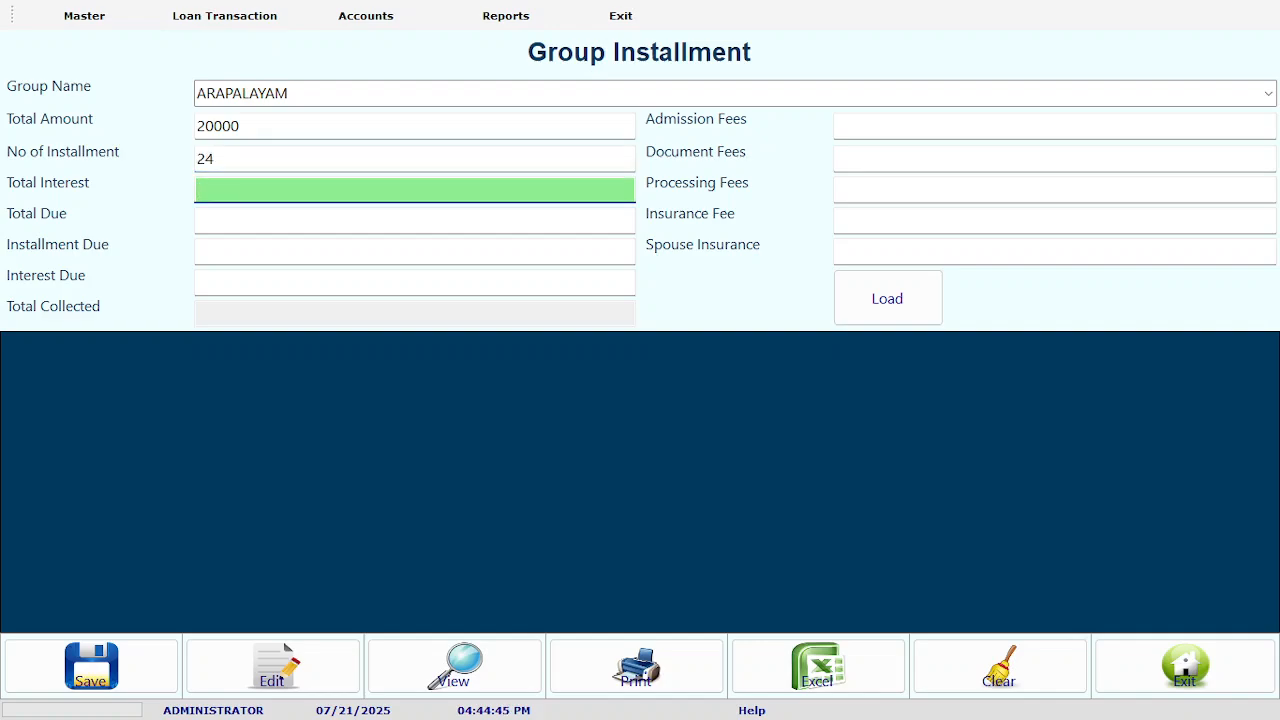
{"action": "type", "text": "4000"}
{"action": "key", "text": "Tab"}
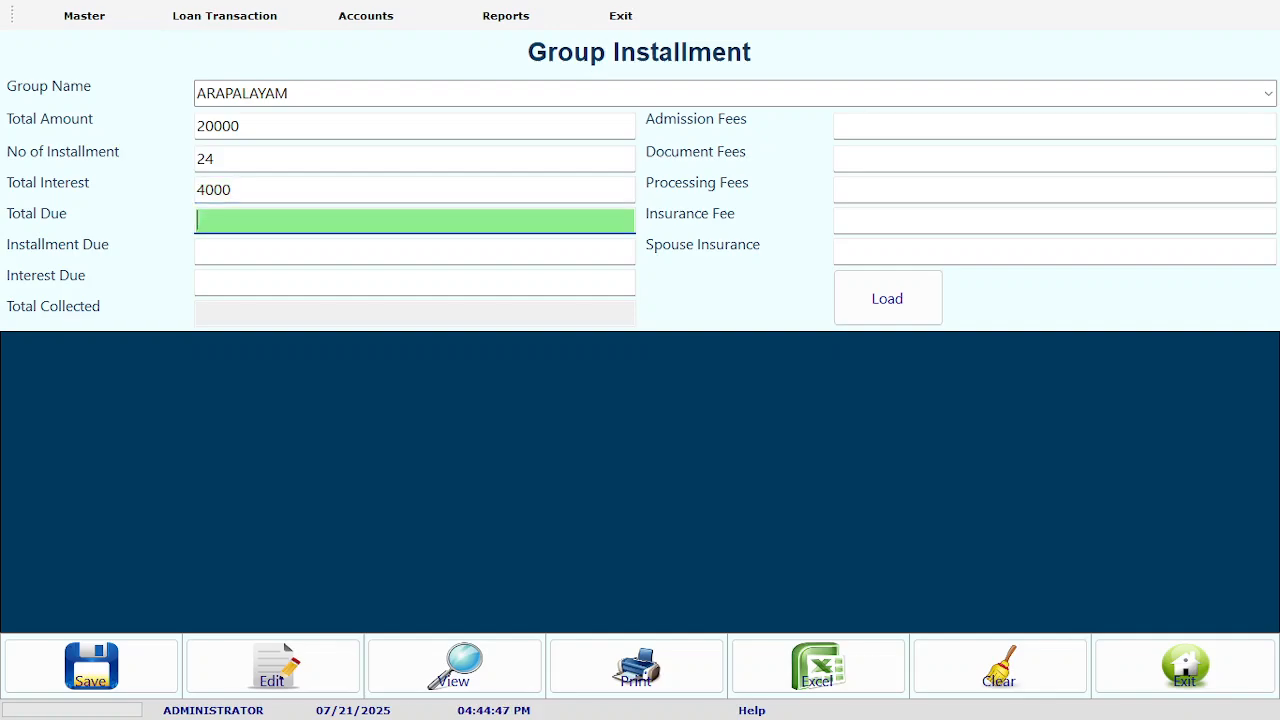
{"action": "type", "text": "2000"}
{"action": "key", "text": "Tab"}
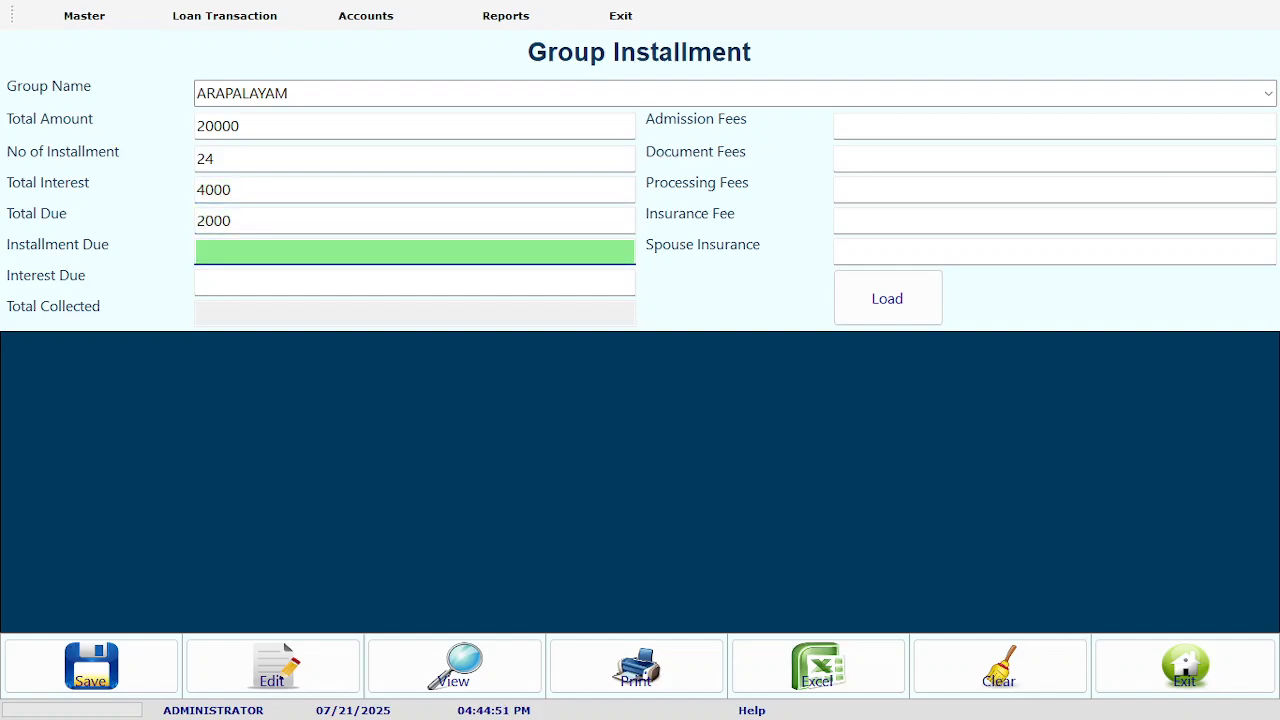
{"action": "left_click", "coordinate": [874, 297]}
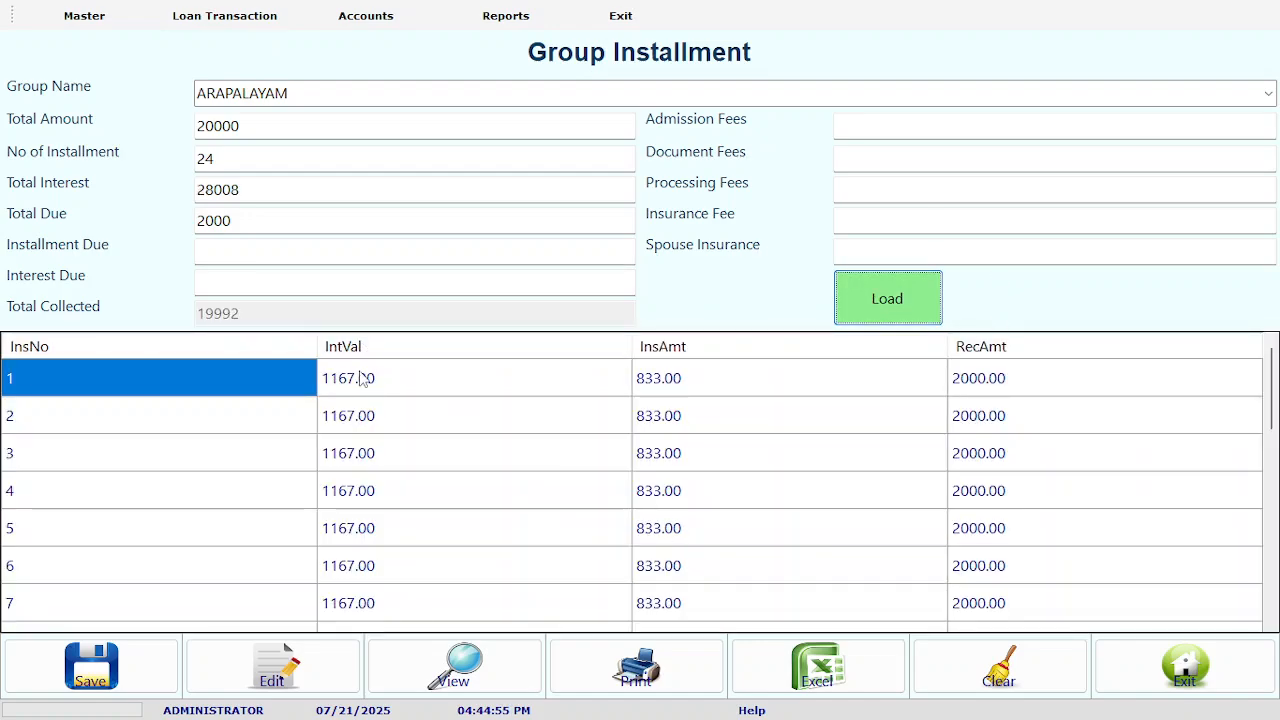
Check the schedule down to installment 24's interest and installment amounts
{"action": "left_click", "coordinate": [725, 431]}
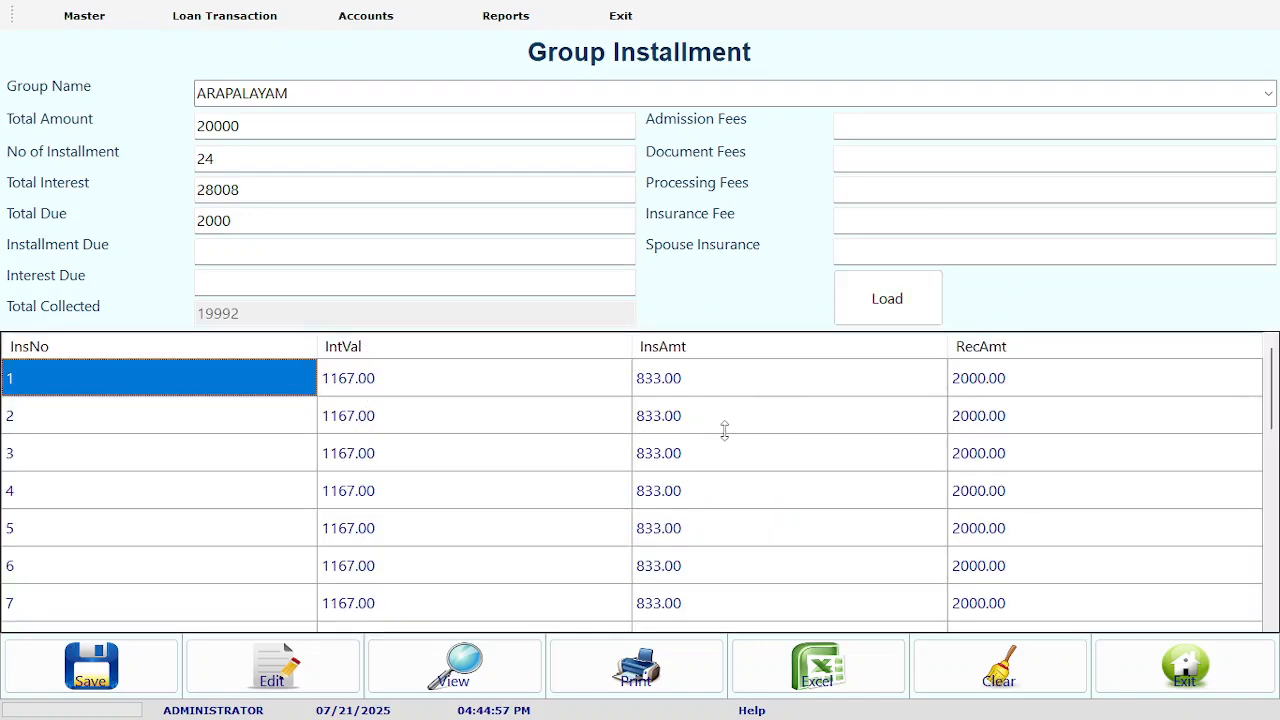
{"action": "left_click", "coordinate": [714, 417]}
{"action": "key", "text": "Down"}
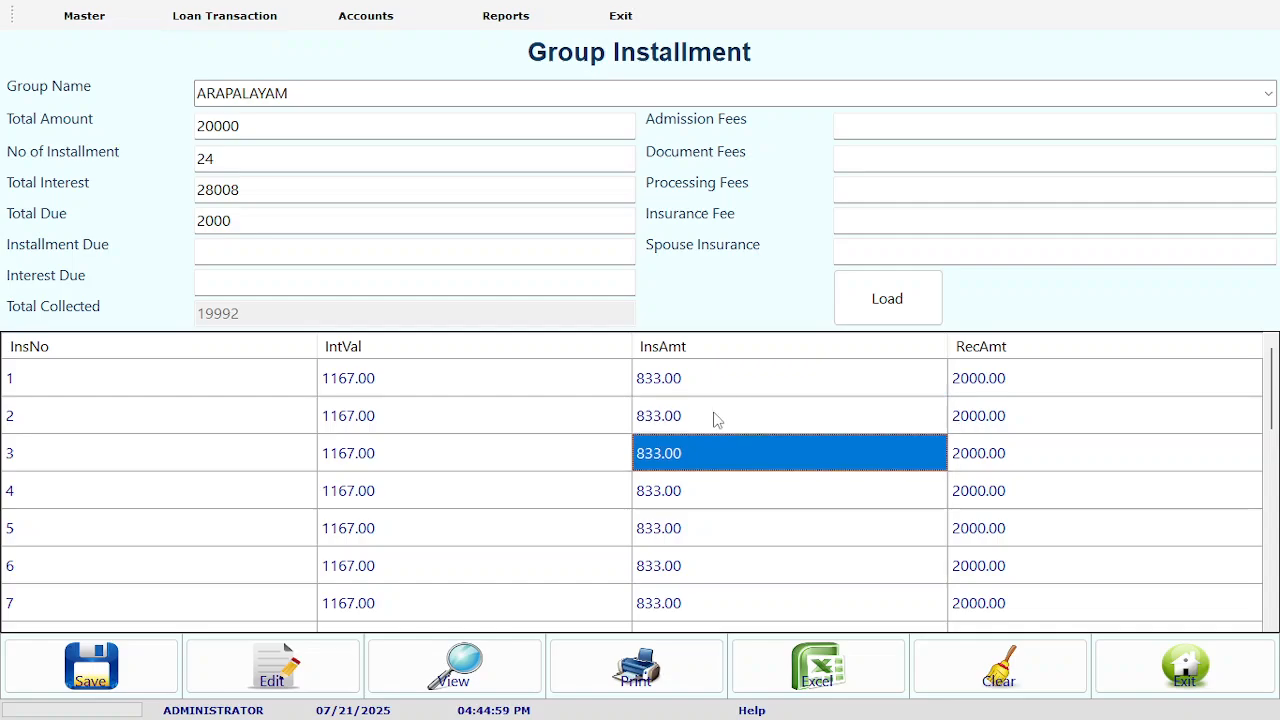
{"action": "key", "text": "Down"}
{"action": "key", "text": "Down"}
{"action": "key", "text": "Down"}
{"action": "key", "text": "Down"}
{"action": "key", "text": "Down"}
{"action": "key", "text": "Down"}
{"action": "key", "text": "Down"}
{"action": "key", "text": "Down"}
{"action": "key", "text": "Down"}
{"action": "key", "text": "Down"}
{"action": "key", "text": "Down"}
{"action": "key", "text": "Down"}
{"action": "key", "text": "Down"}
{"action": "key", "text": "Down"}
{"action": "key", "text": "Down"}
{"action": "key", "text": "Down"}
{"action": "key", "text": "Down"}
{"action": "key", "text": "Down"}
{"action": "key", "text": "Down"}
{"action": "key", "text": "Down"}
{"action": "key", "text": "Left"}
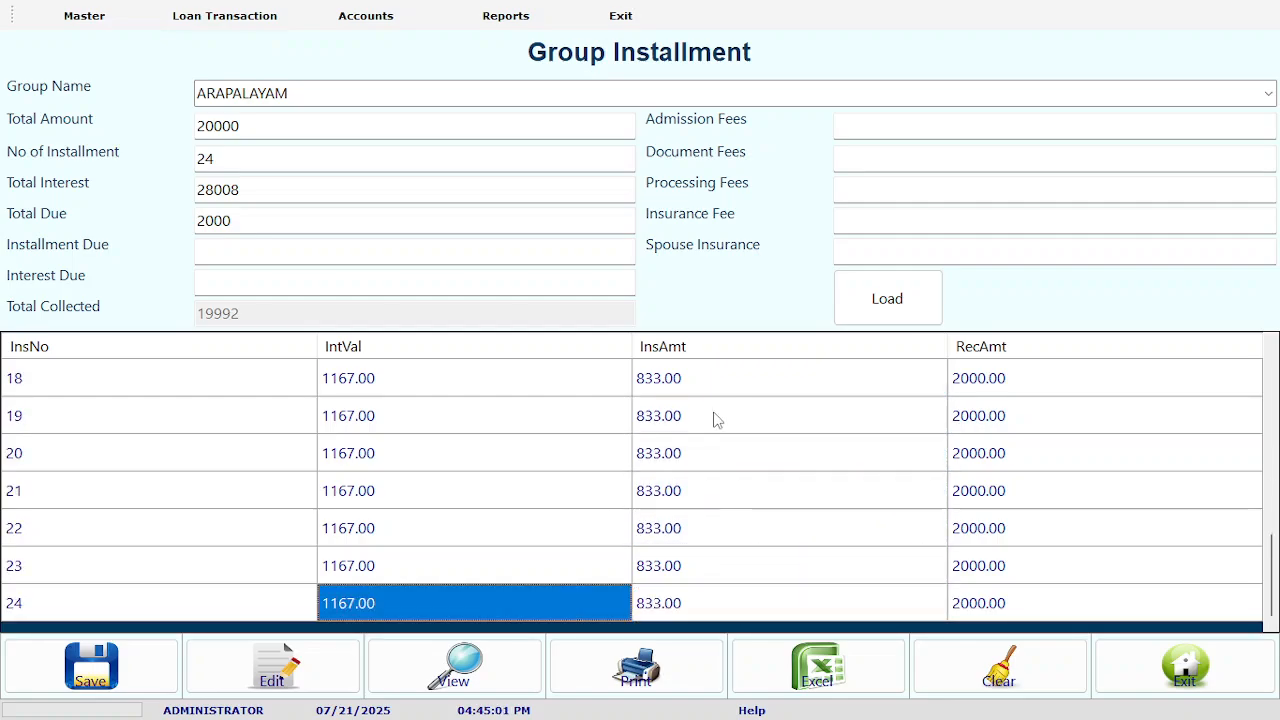
{"action": "key", "text": "Right"}
{"action": "key", "text": "Left"}
Change the Total Due to 1000
{"action": "left_click", "coordinate": [270, 189]}
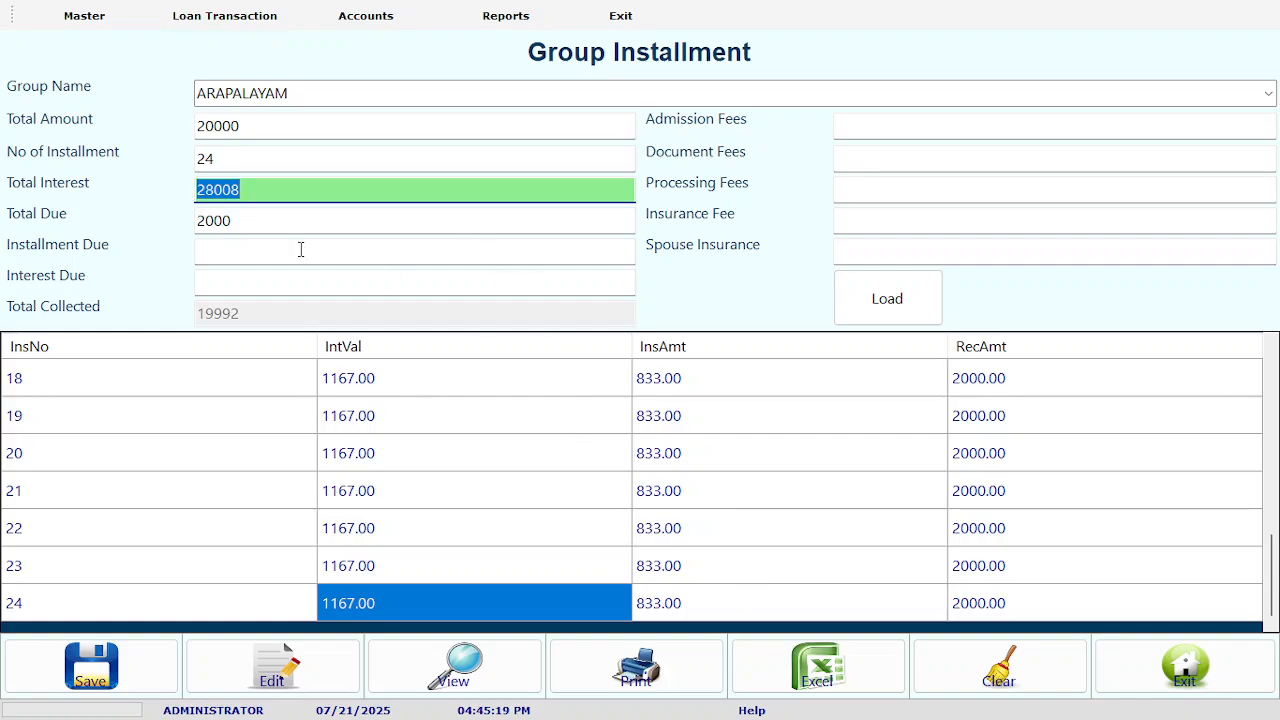
{"action": "left_click", "coordinate": [270, 160]}
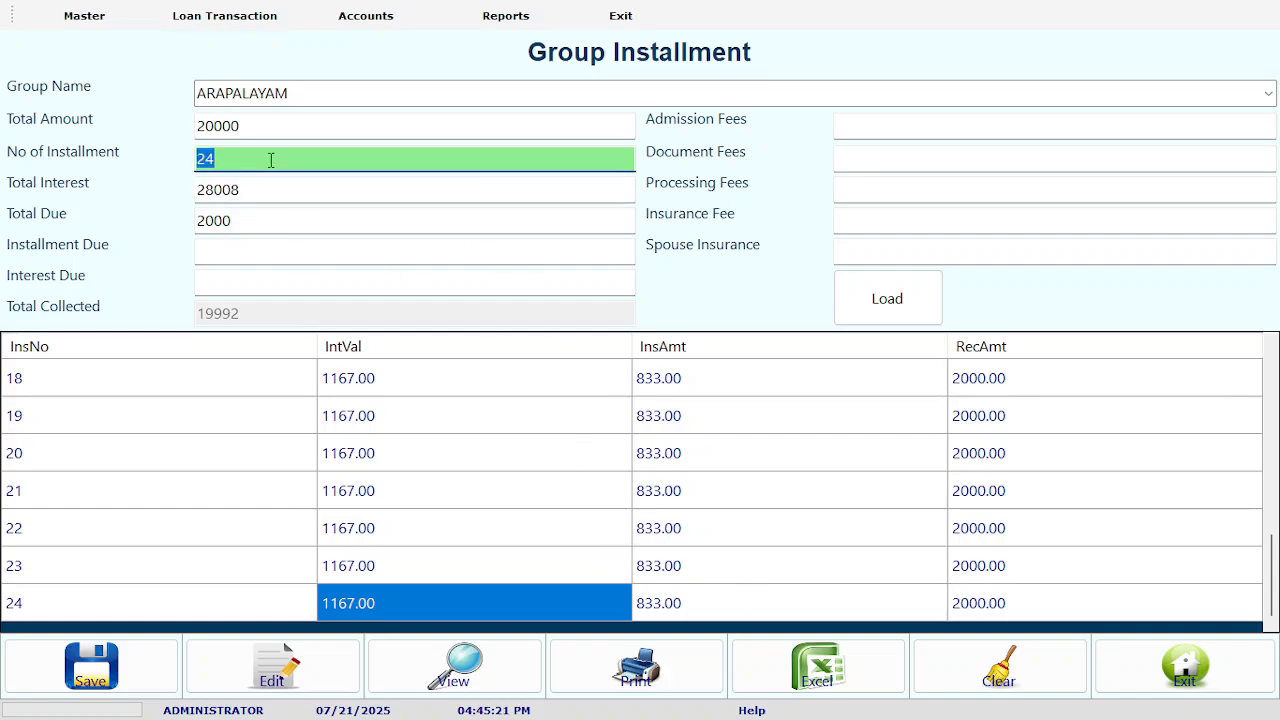
{"action": "type", "text": "1"}
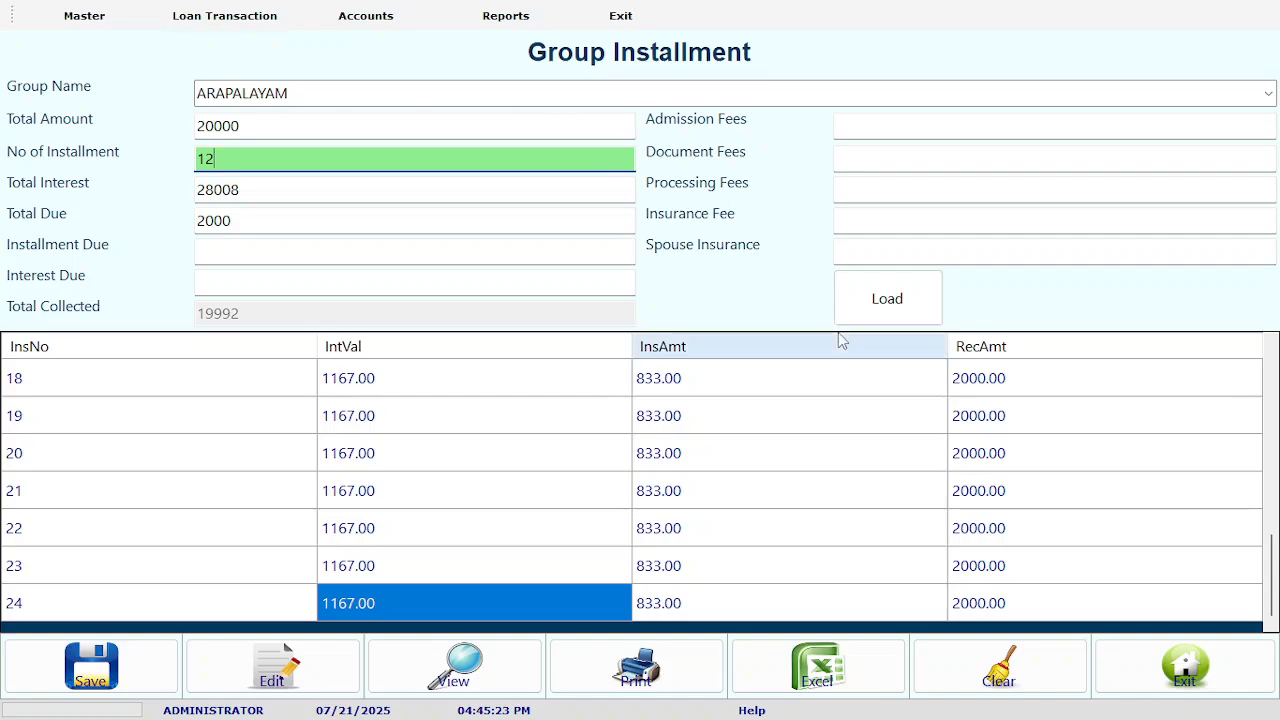
{"action": "left_click", "coordinate": [296, 221]}
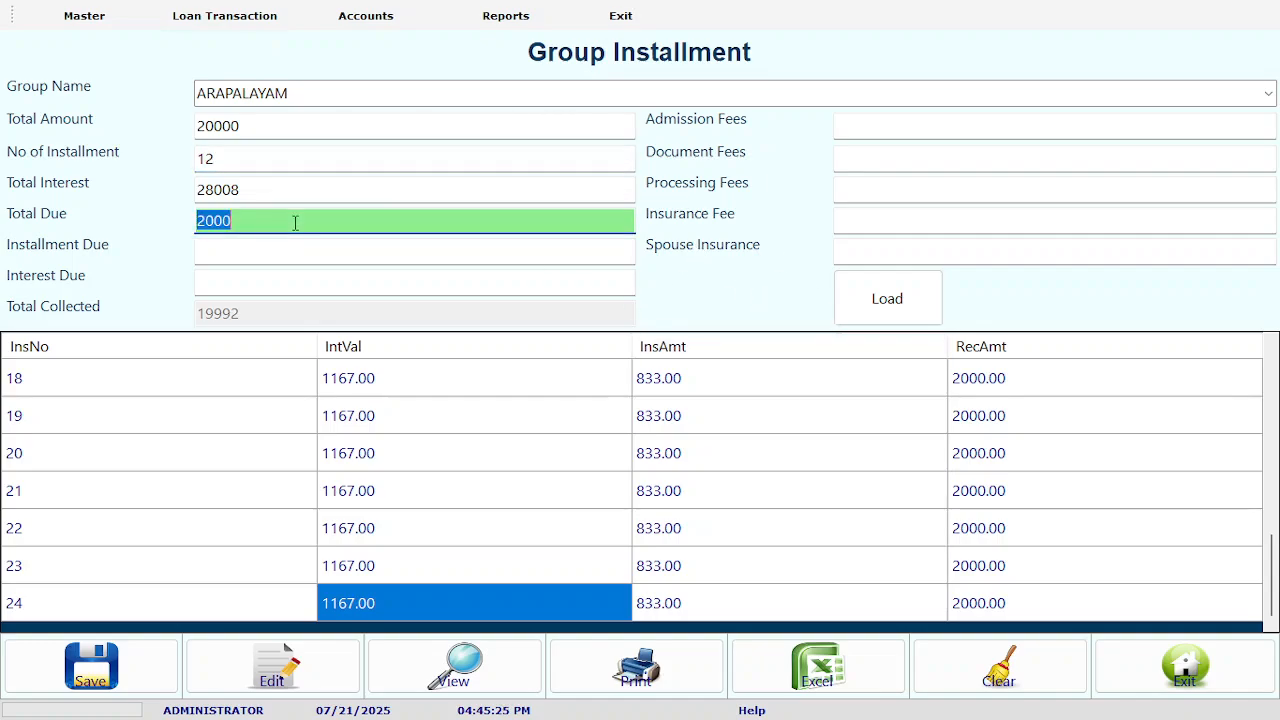
{"action": "type", "text": "100"}
{"action": "key", "text": "Tab"}
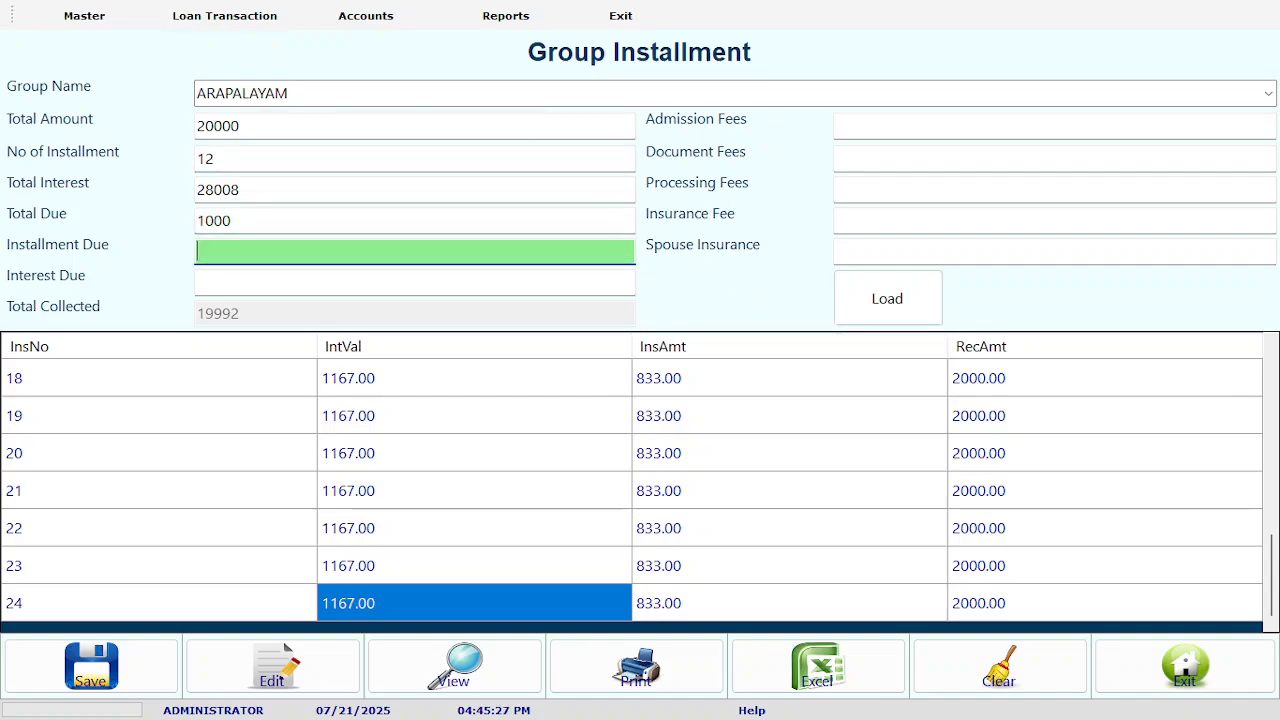
{"action": "key", "text": "shift+Tab"}
{"action": "key", "text": "shift+Tab"}
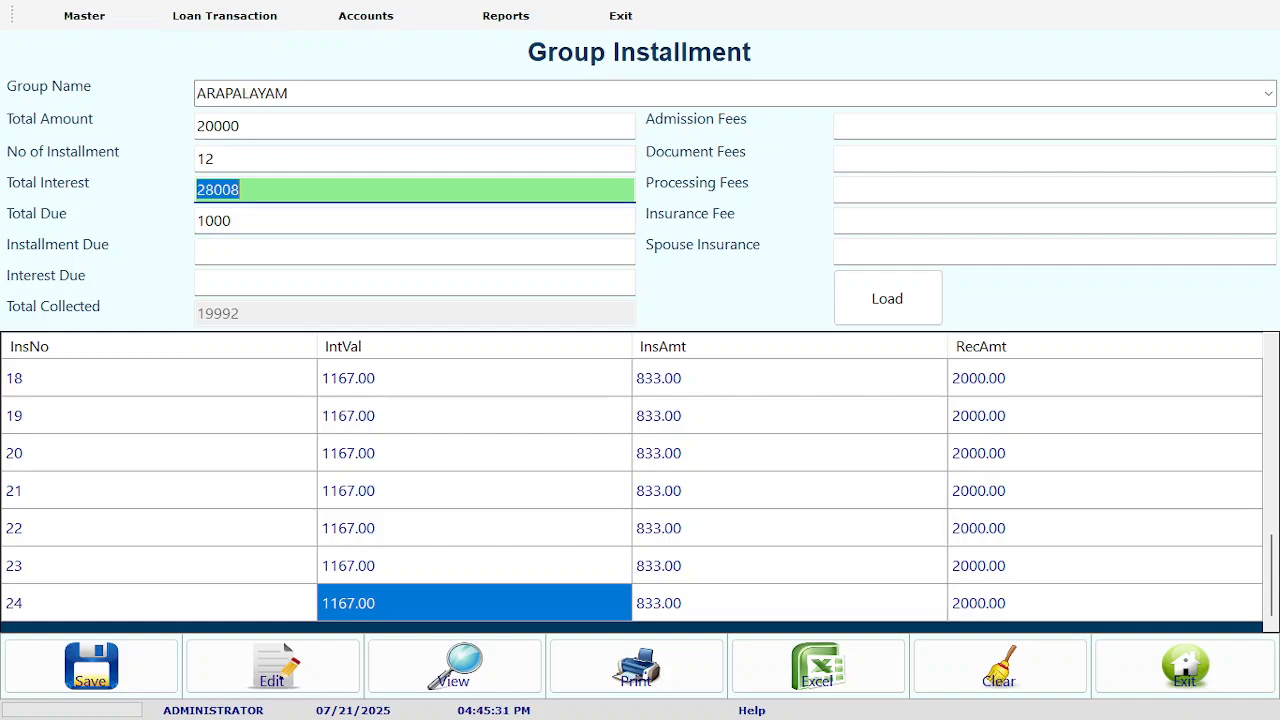
{"action": "key", "text": "shift+Tab"}
Re-enter 24 installments and total interest 4000, then reload the schedule
{"action": "type", "text": "2"}
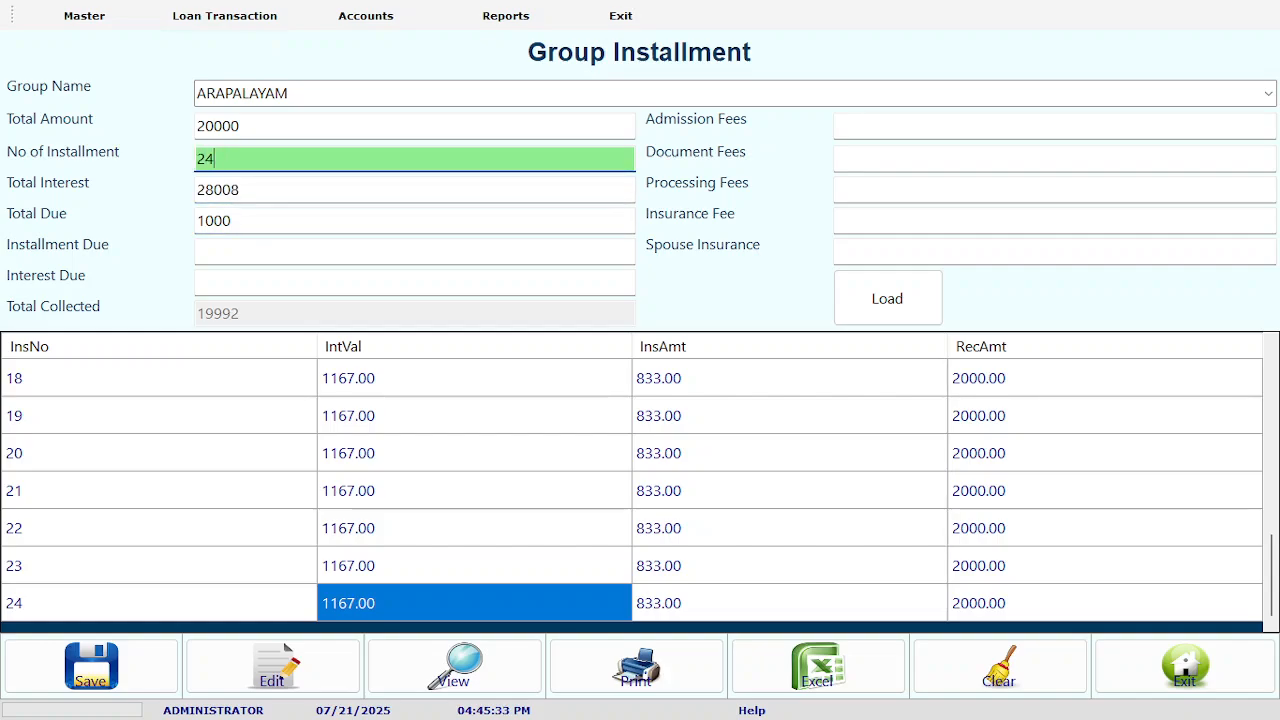
{"action": "key", "text": "Tab"}
{"action": "type", "text": "2000"}
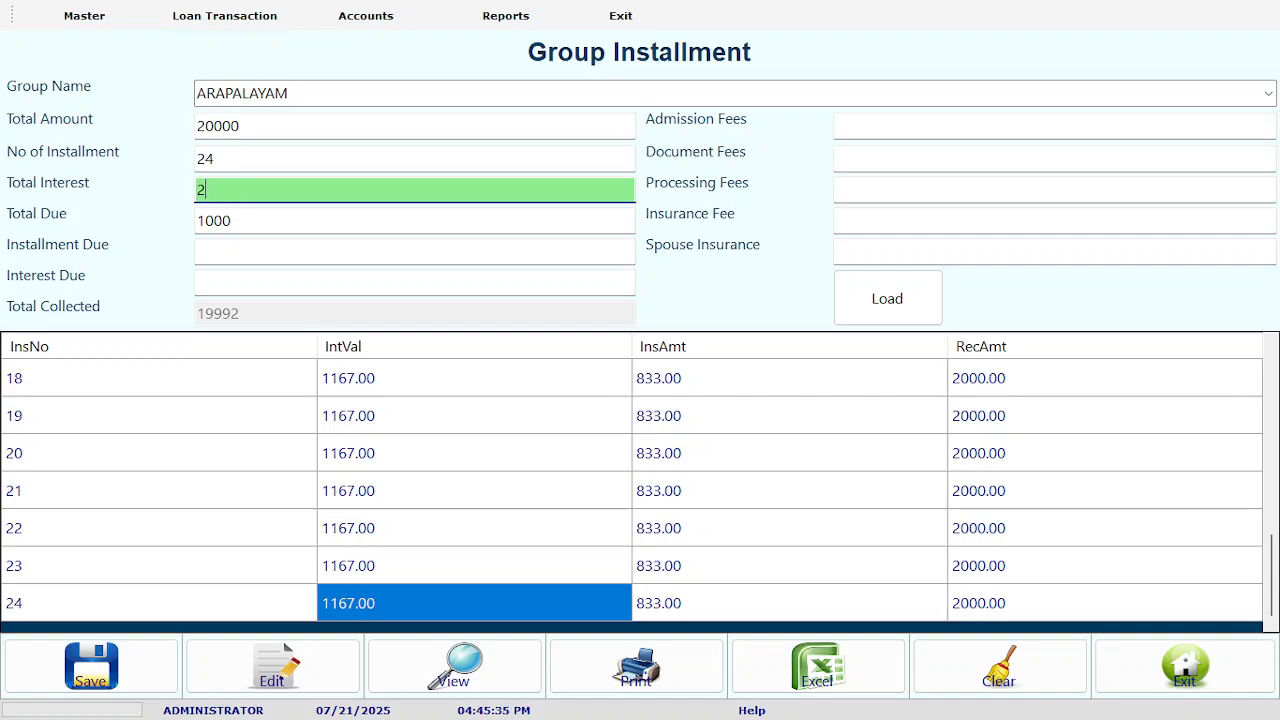
{"action": "key", "text": "BackSpace"}
{"action": "key", "text": "BackSpace"}
{"action": "type", "text": "4000"}
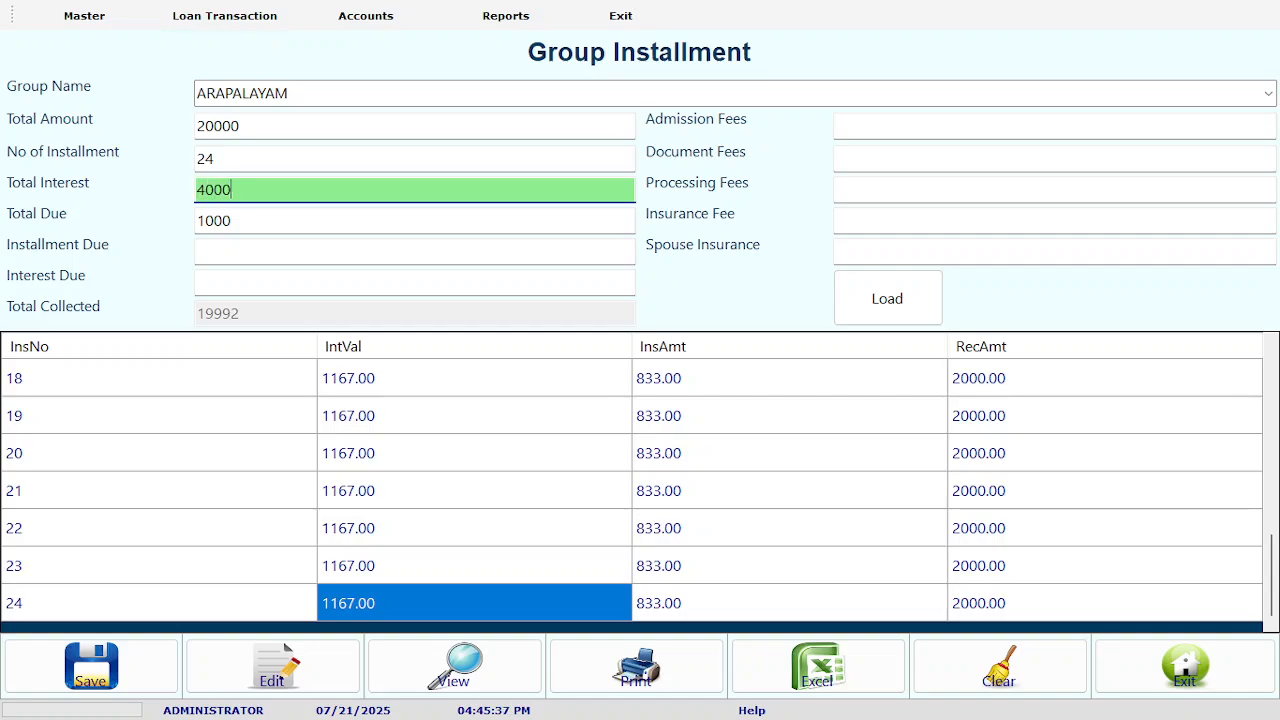
{"action": "key", "text": "Tab"}
{"action": "left_click", "coordinate": [893, 299]}
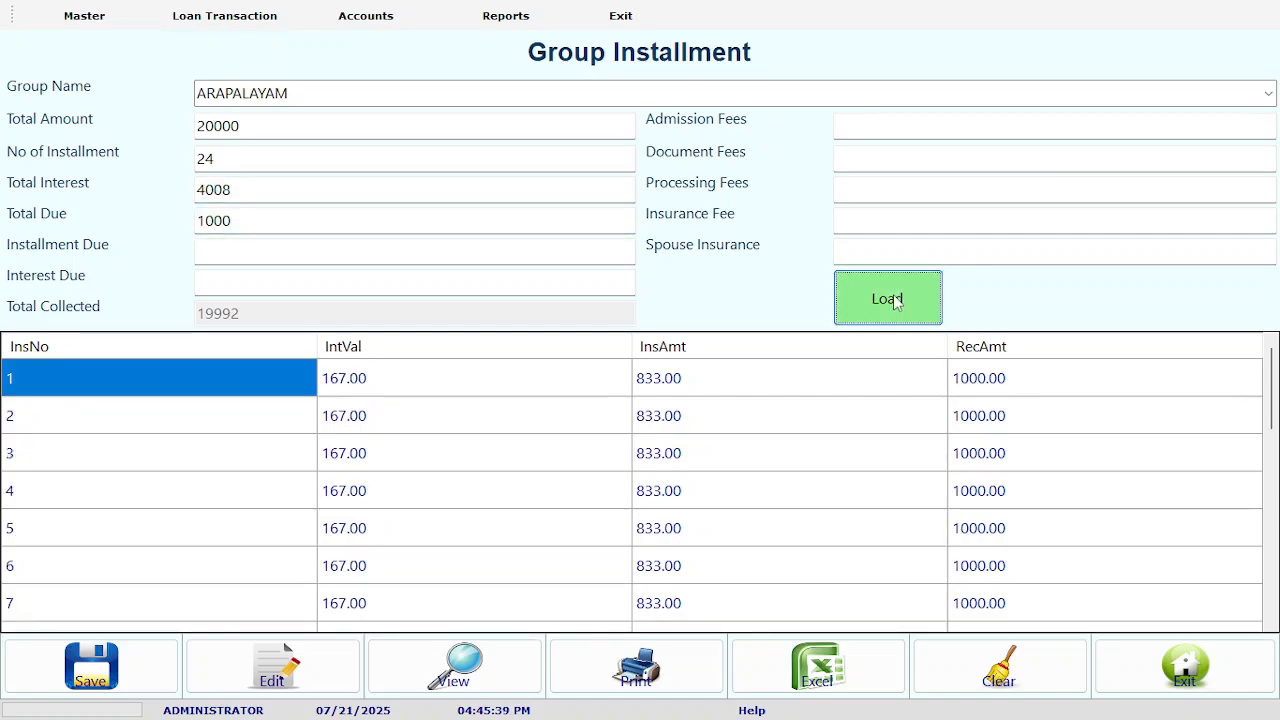
Set row 24's installment amount to 841, correcting an initial entry of 840
{"action": "left_click", "coordinate": [507, 391]}
{"action": "key", "text": "Right"}
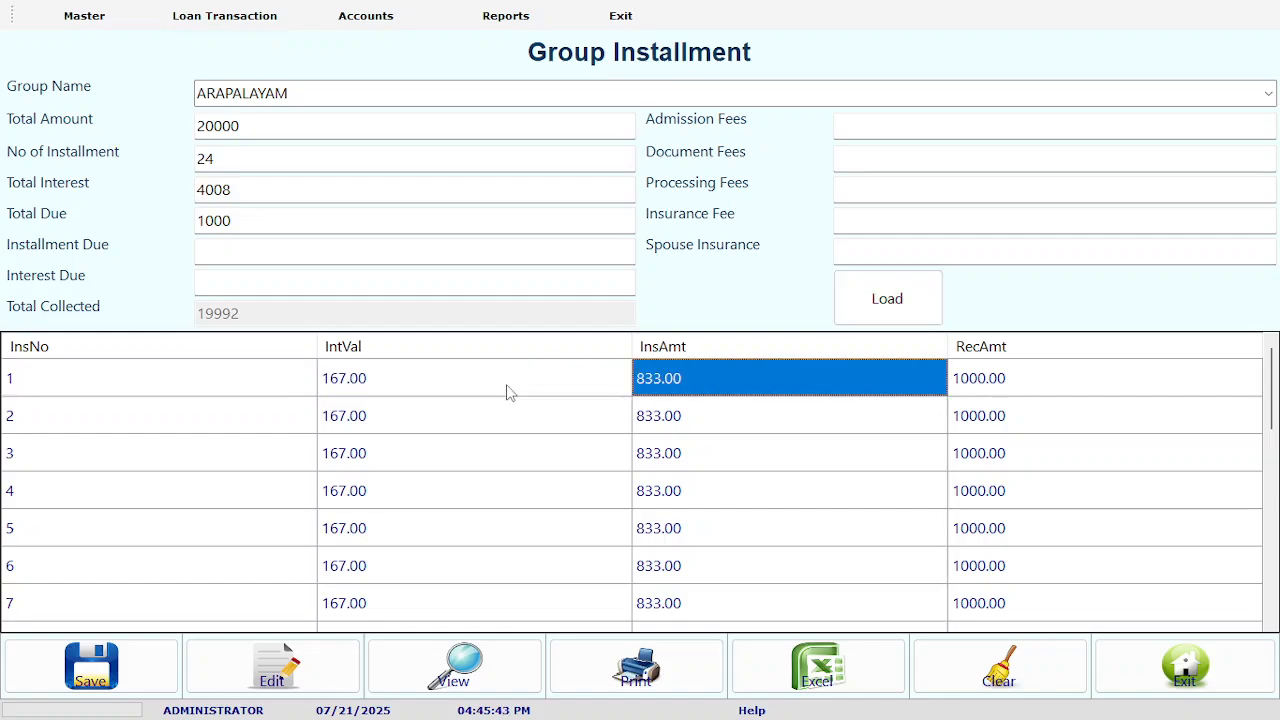
{"action": "key", "text": "Down"}
{"action": "key", "text": "Down"}
{"action": "key", "text": "Down"}
{"action": "key", "text": "Down"}
{"action": "key", "text": "Down"}
{"action": "key", "text": "Down"}
{"action": "key", "text": "Down"}
{"action": "key", "text": "Down"}
{"action": "key", "text": "Down"}
{"action": "key", "text": "Down"}
{"action": "key", "text": "Down"}
{"action": "key", "text": "Down"}
{"action": "key", "text": "Down"}
{"action": "key", "text": "Down"}
{"action": "key", "text": "Down"}
{"action": "key", "text": "Down"}
{"action": "key", "text": "Down"}
{"action": "key", "text": "Down"}
{"action": "key", "text": "Down"}
{"action": "key", "text": "Down"}
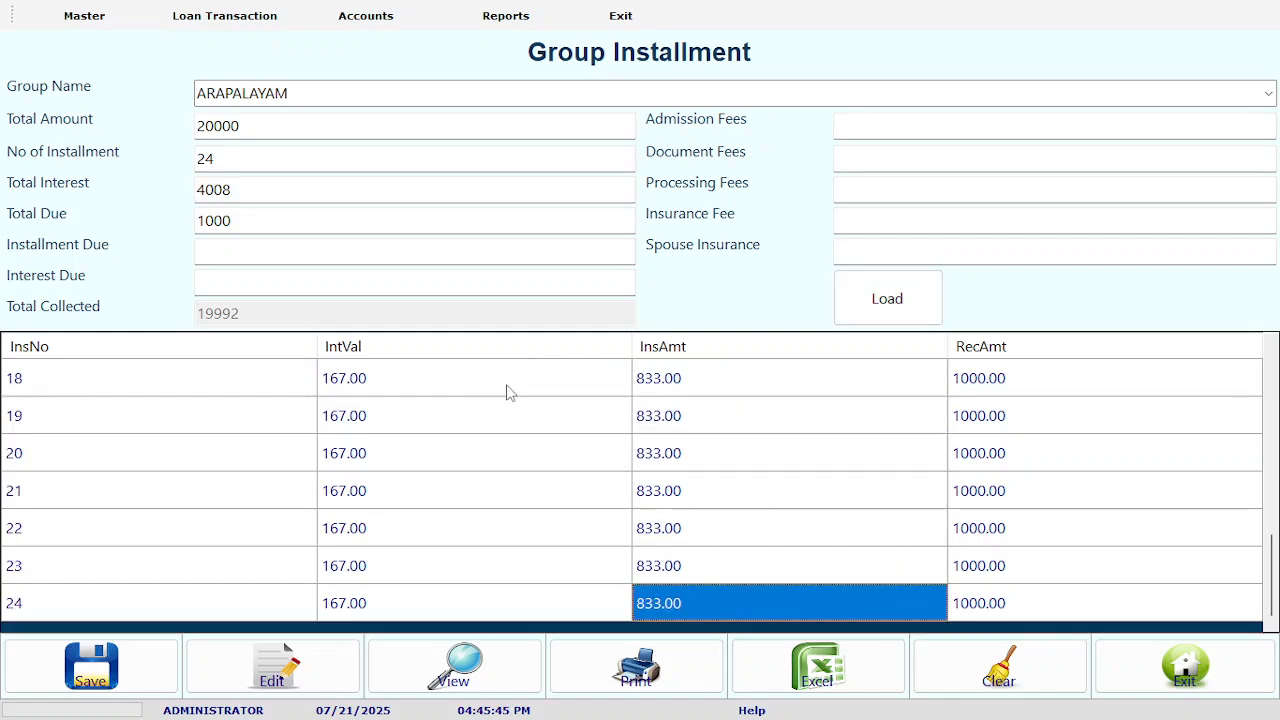
{"action": "key", "text": "Left"}
{"action": "key", "text": "Right"}
{"action": "type", "text": "84"}
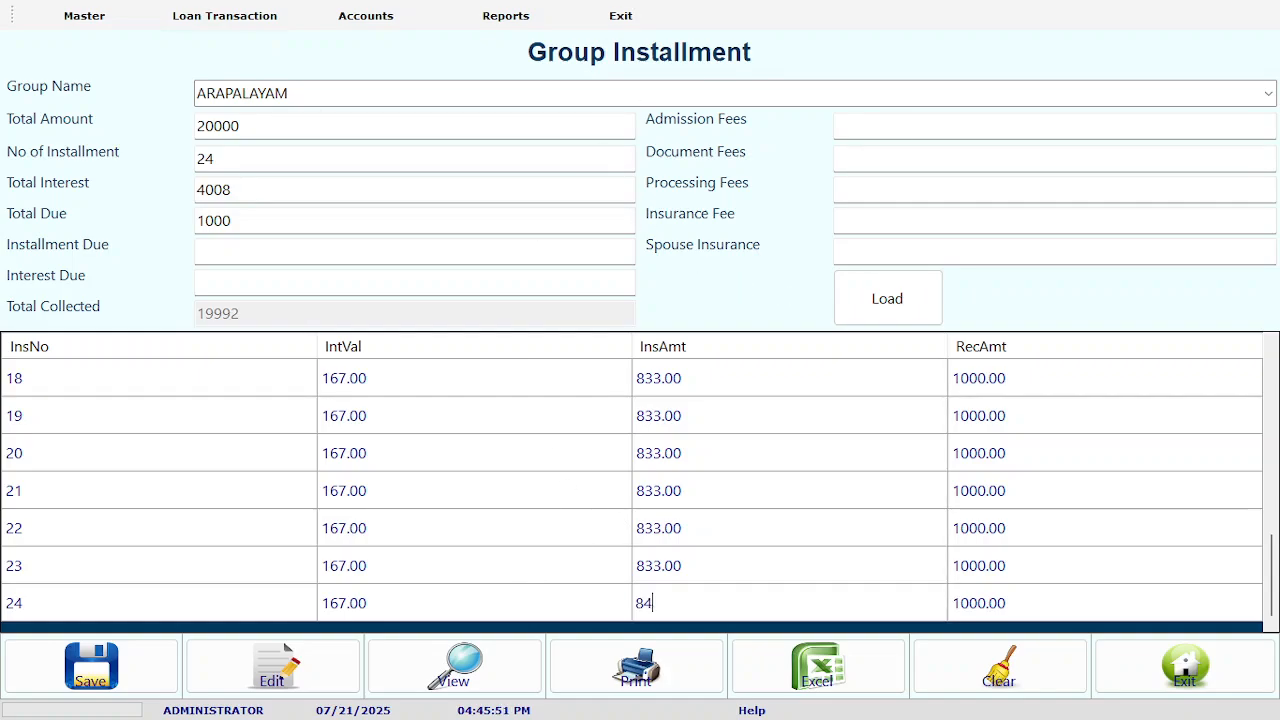
{"action": "type", "text": "0"}
{"action": "key", "text": "Tab"}
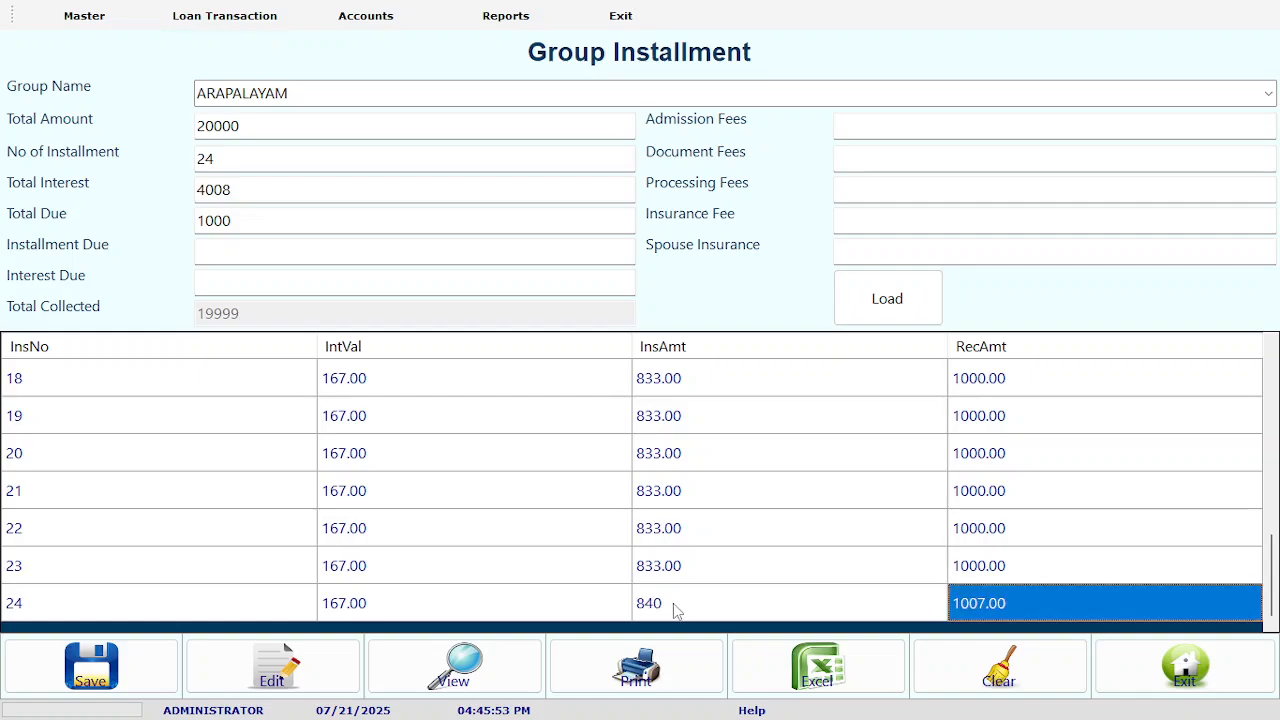
{"action": "left_click", "coordinate": [673, 603]}
{"action": "type", "text": "841"}
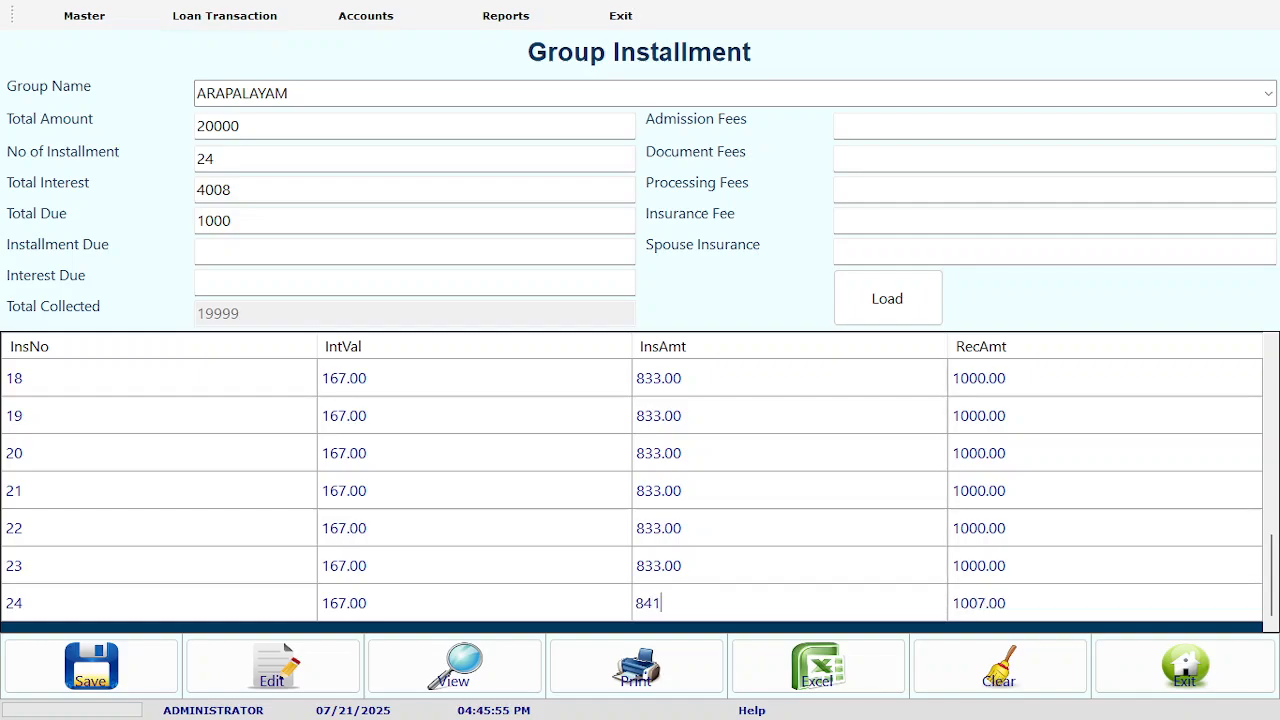
{"action": "key", "text": "Return"}
Enter 159 as row 24's interest and check both row 24 values
{"action": "key", "text": "Left"}
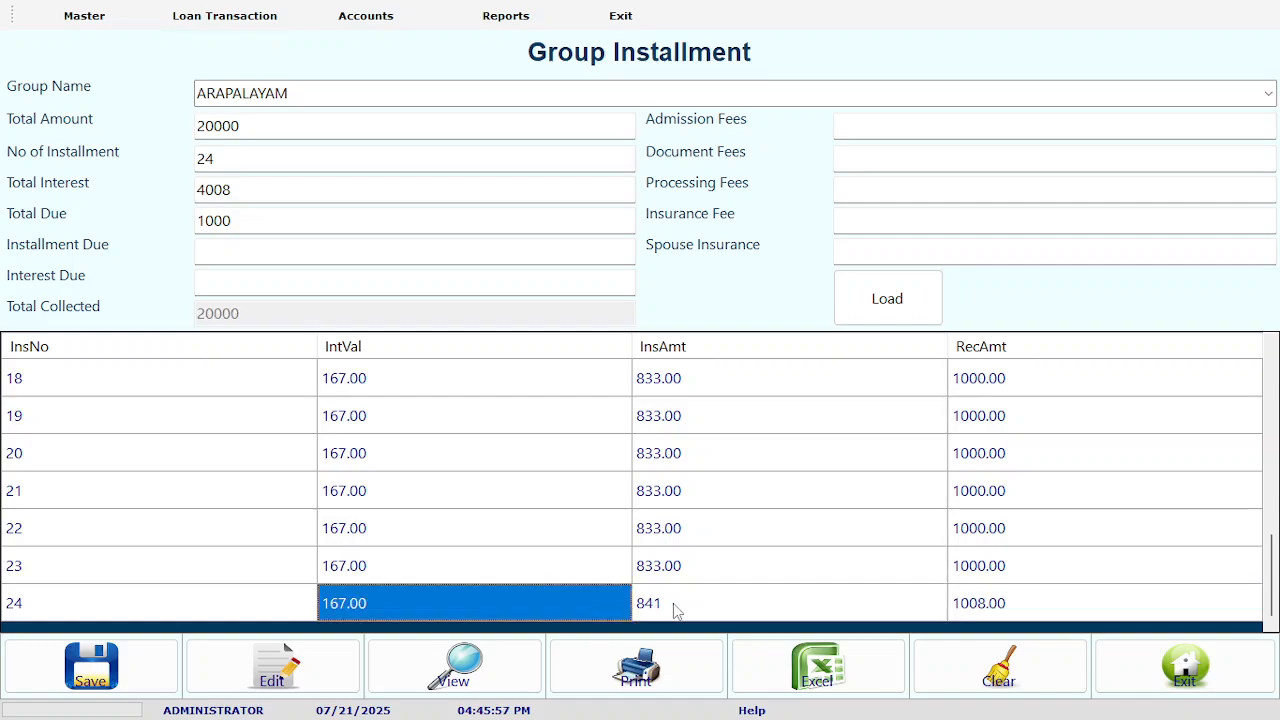
{"action": "type", "text": "159"}
{"action": "key", "text": "Return"}
{"action": "key", "text": "Right"}
{"action": "key", "text": "Left"}
{"action": "left_click", "coordinate": [743, 600]}
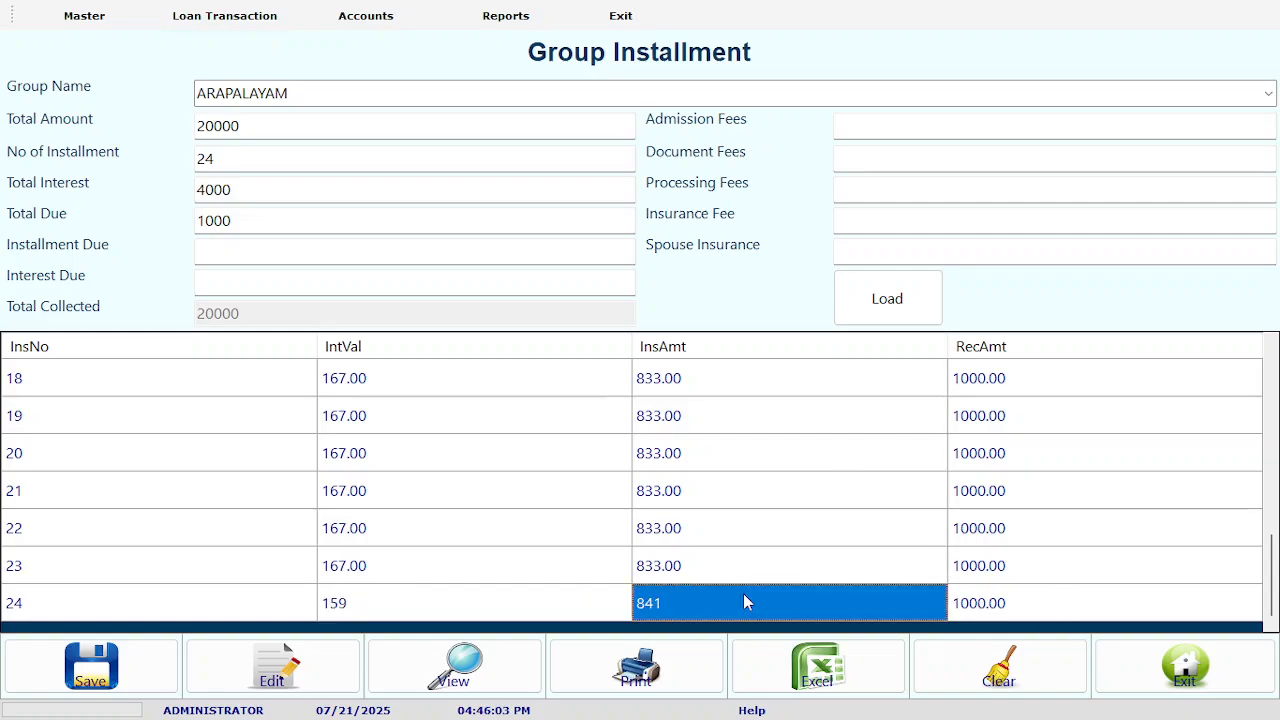
{"action": "left_click", "coordinate": [510, 614]}
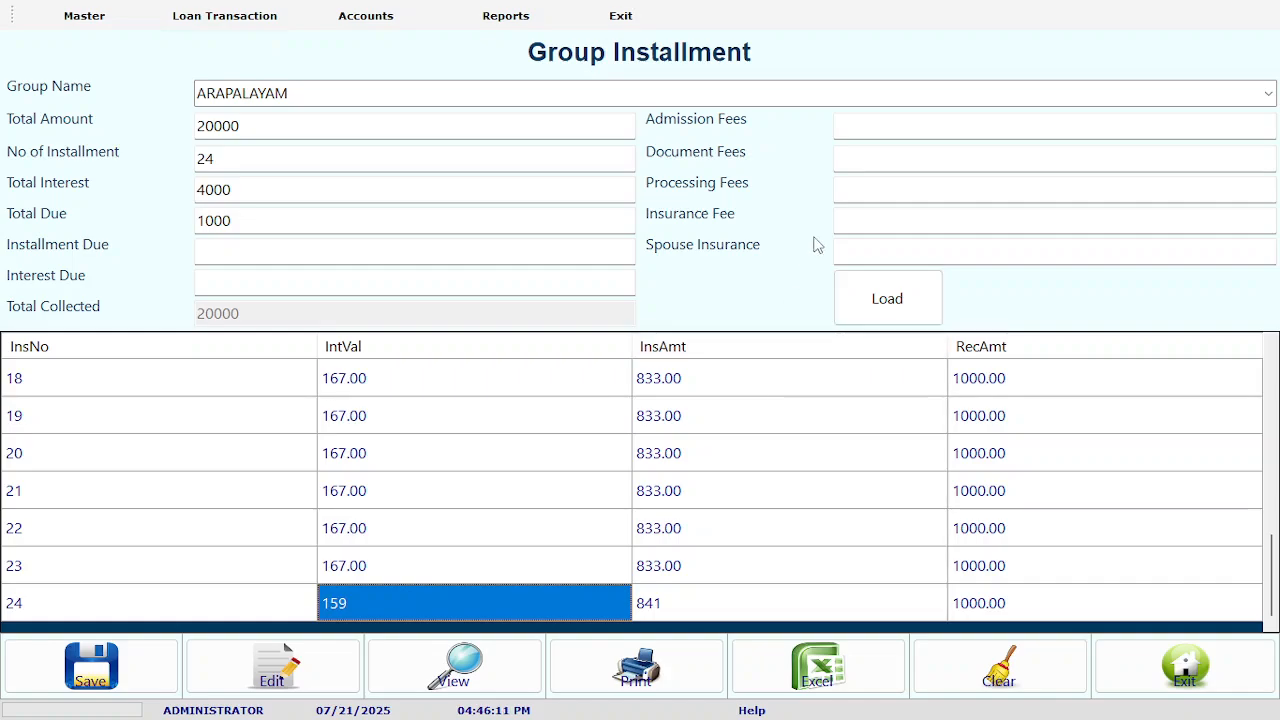
Enter 100 each for the admission, document and processing fees
{"action": "left_click", "coordinate": [885, 120]}
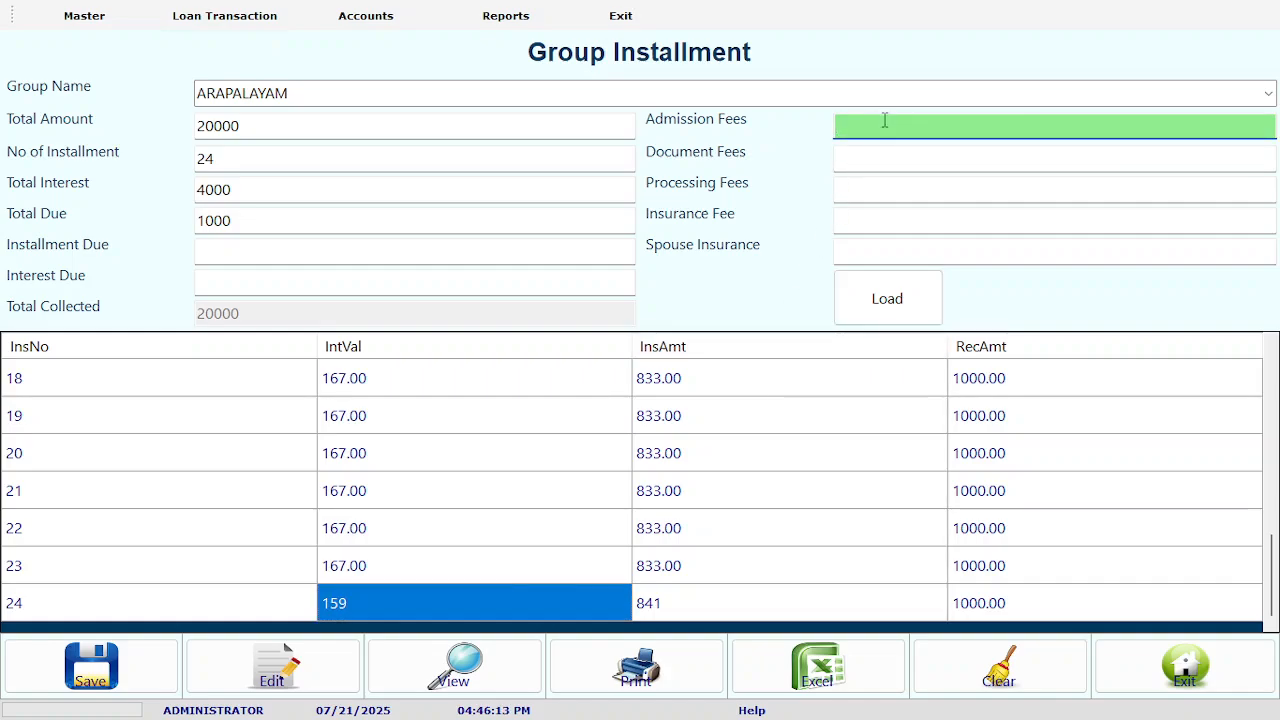
{"action": "type", "text": "100"}
{"action": "key", "text": "Tab"}
{"action": "type", "text": "100"}
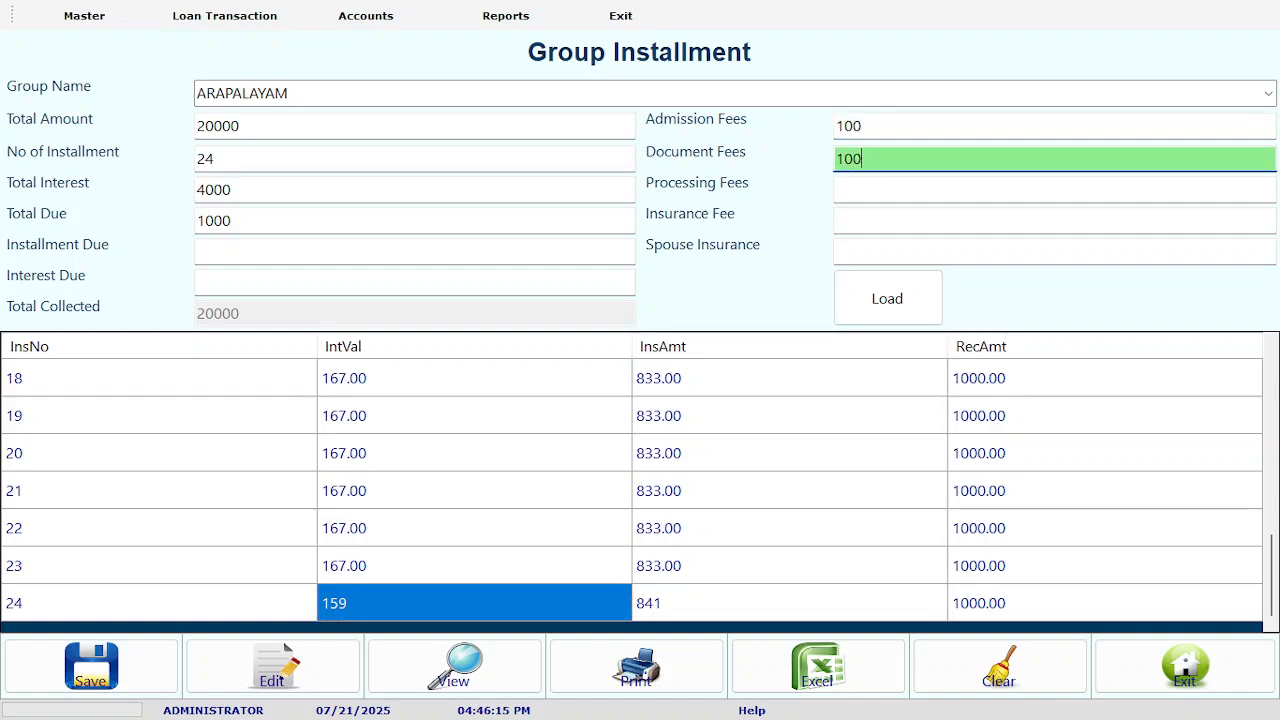
{"action": "key", "text": "Tab"}
{"action": "type", "text": "100"}
{"action": "key", "text": "Tab"}
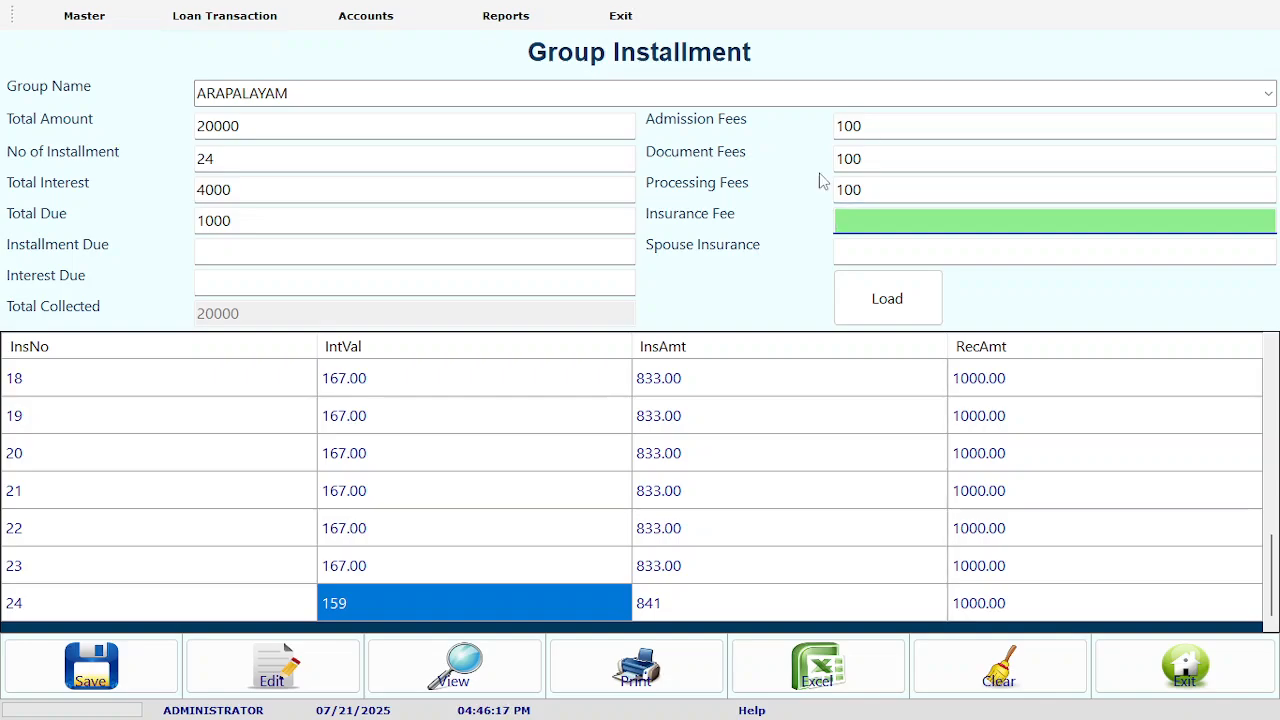
Save the ARAPALAYAM group installment record and dismiss the Saved confirmation
{"action": "left_click", "coordinate": [90, 666]}
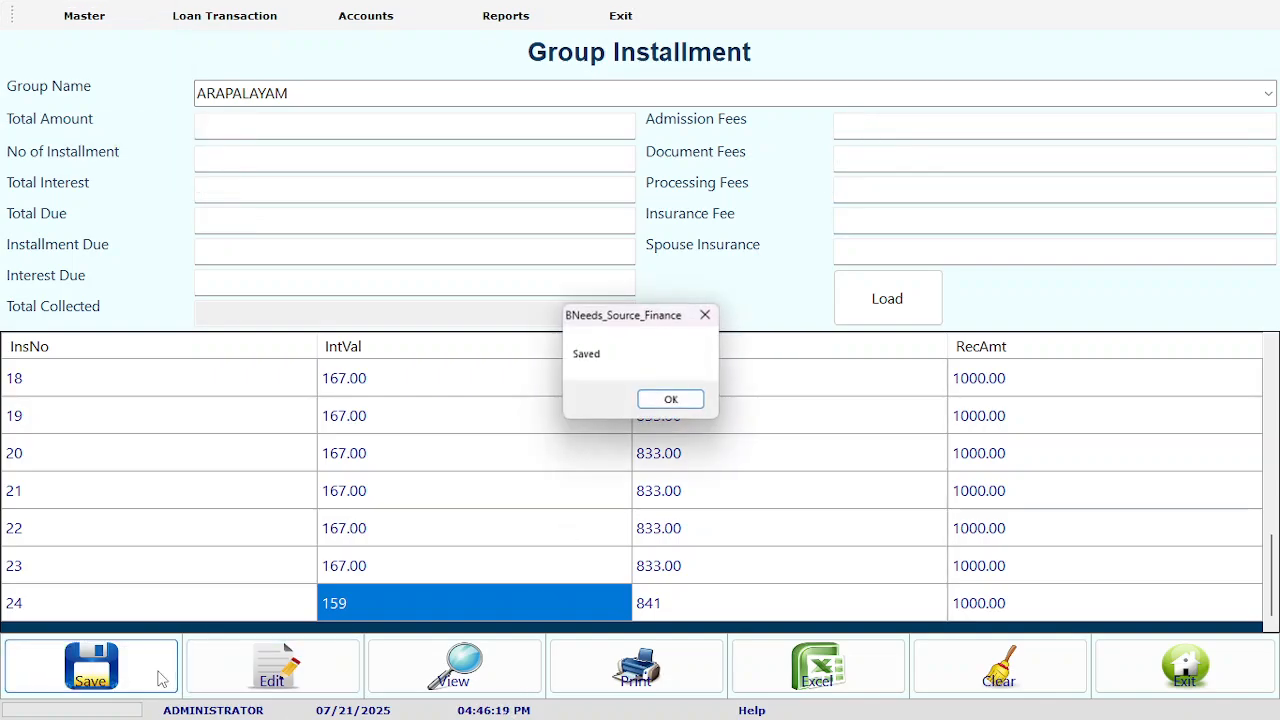
{"action": "key", "text": "Return"}
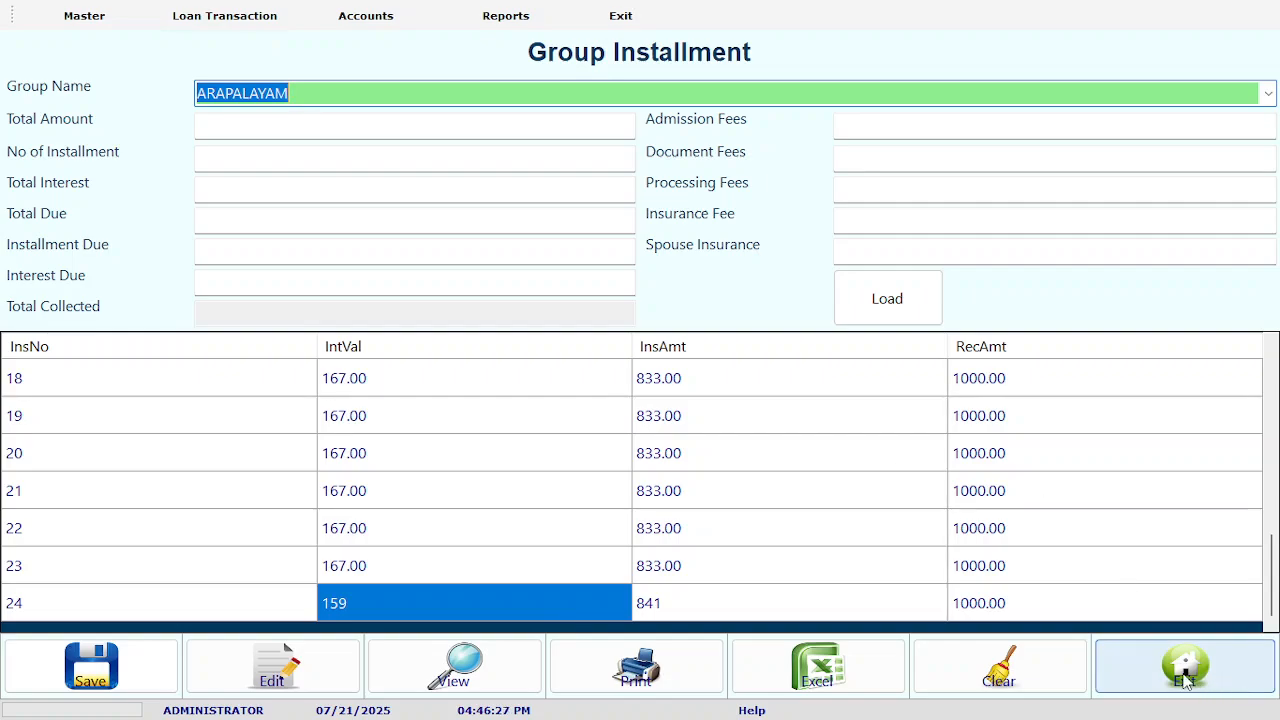
{"action": "left_click", "coordinate": [494, 563]}
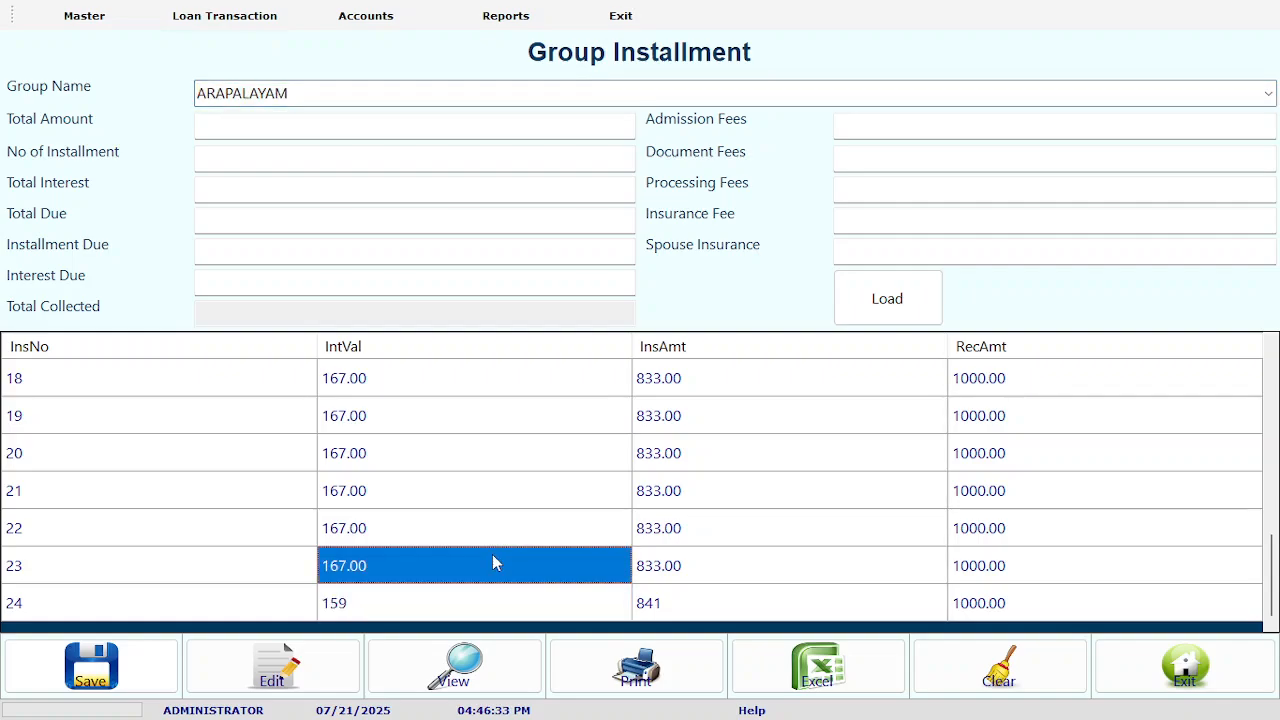
Close the group instalment form and start a Loan Issue Entry dated 02/07/2025
{"action": "left_click", "coordinate": [1137, 680]}
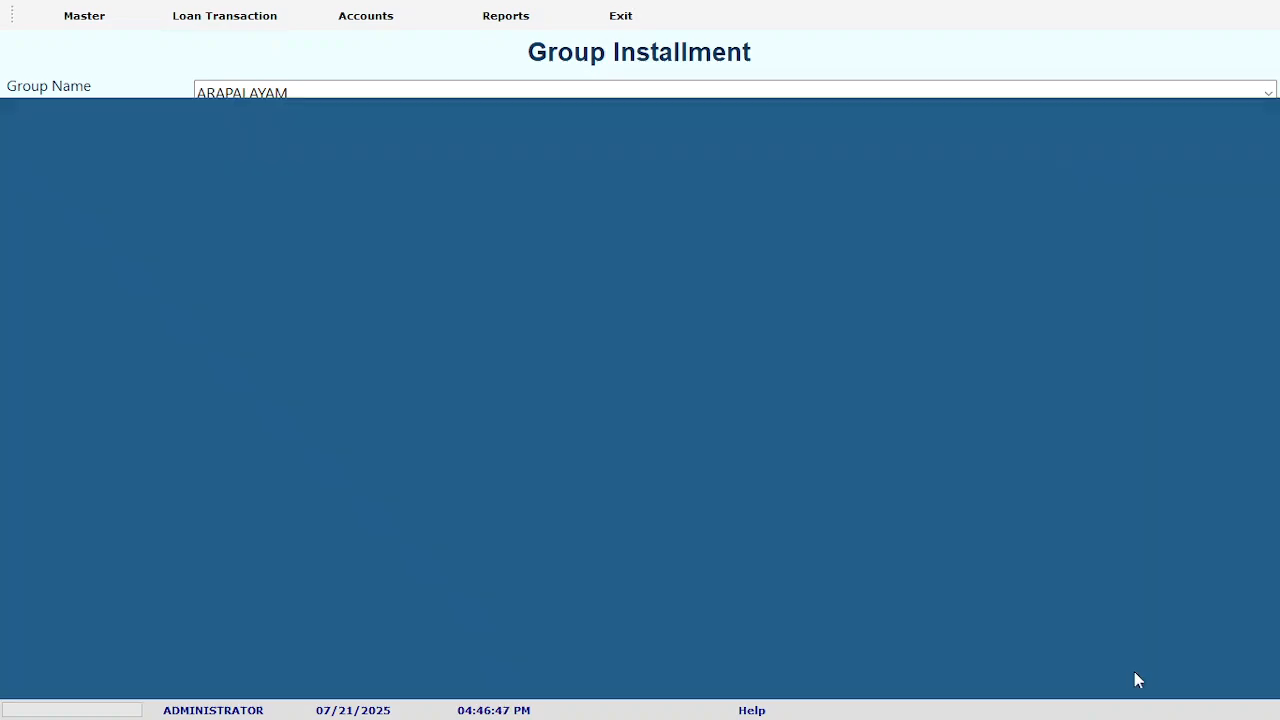
{"action": "left_click", "coordinate": [224, 15]}
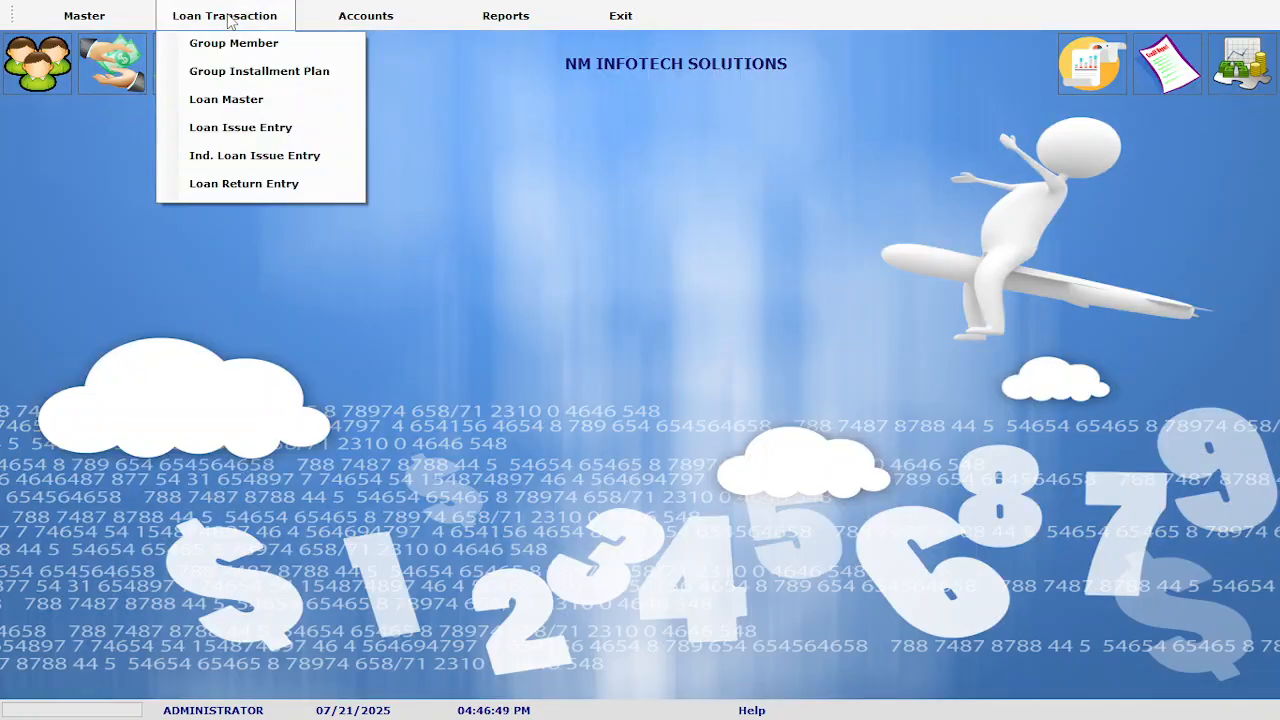
{"action": "left_click", "coordinate": [243, 128]}
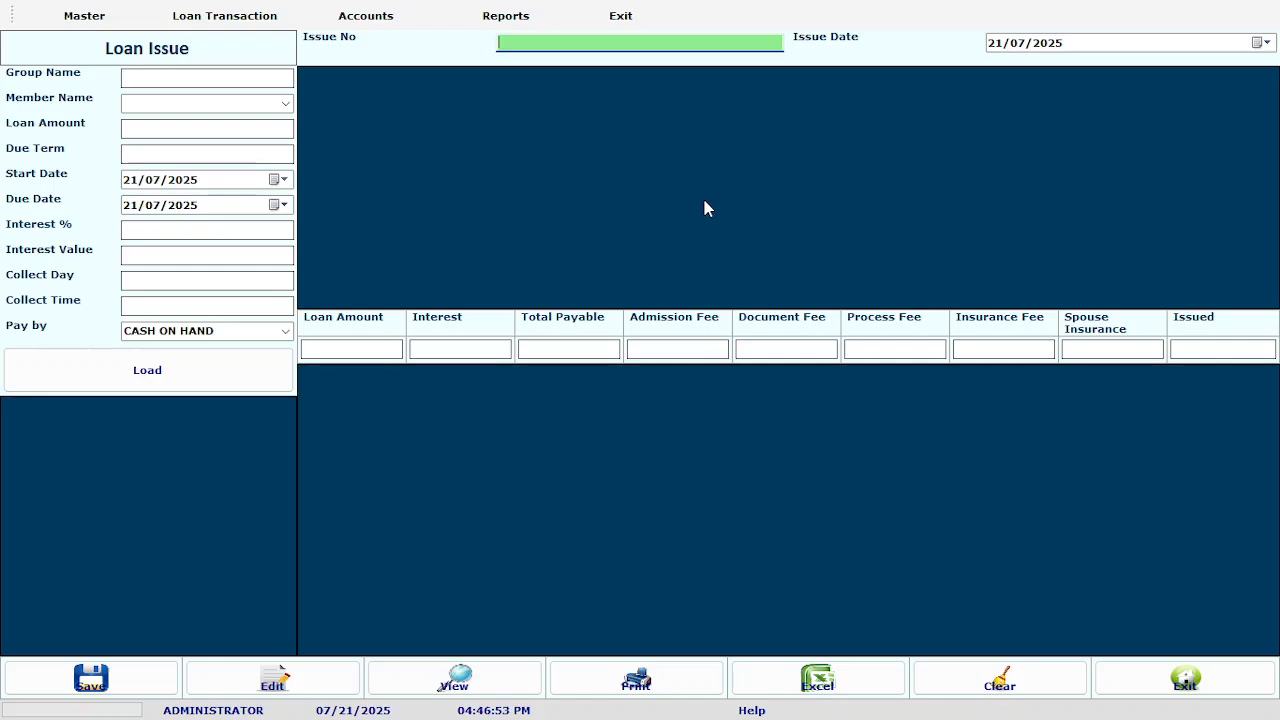
{"action": "key", "text": "Tab"}
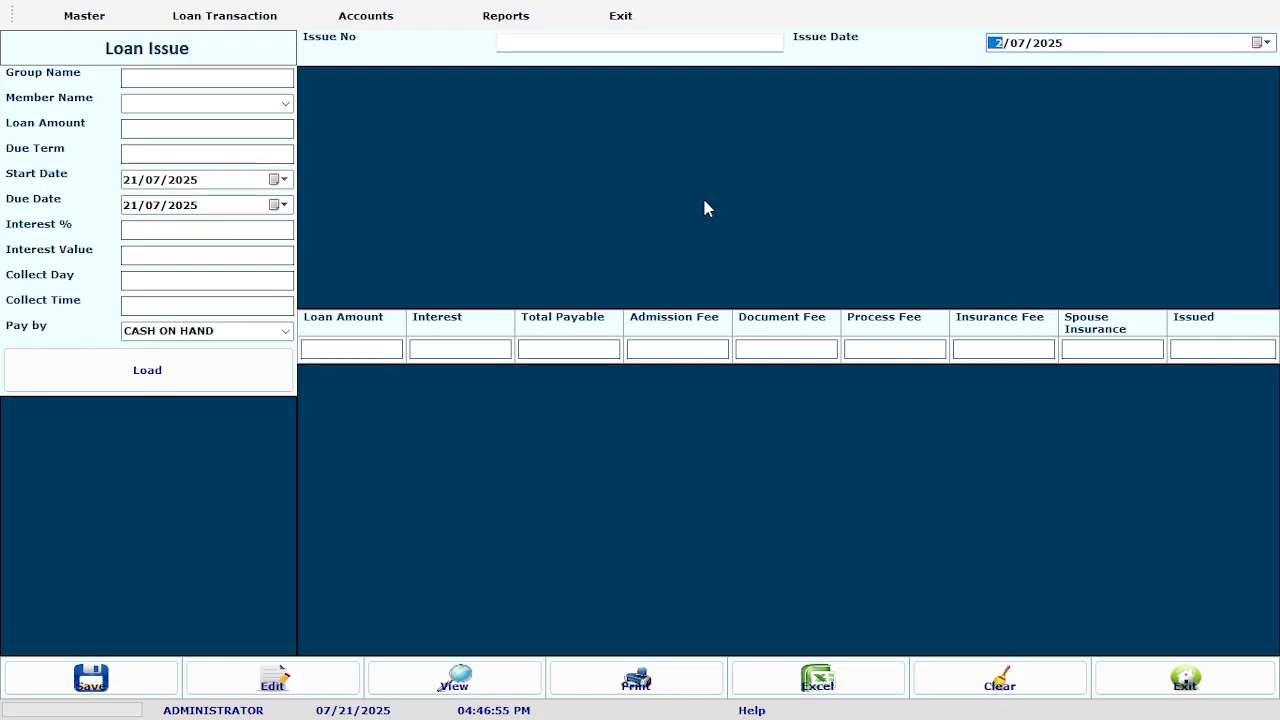
{"action": "key", "text": "Tab"}
Pick ARAPALAYAM as the loan group and load its members and instalment schedule
{"action": "type", "text": "%"}
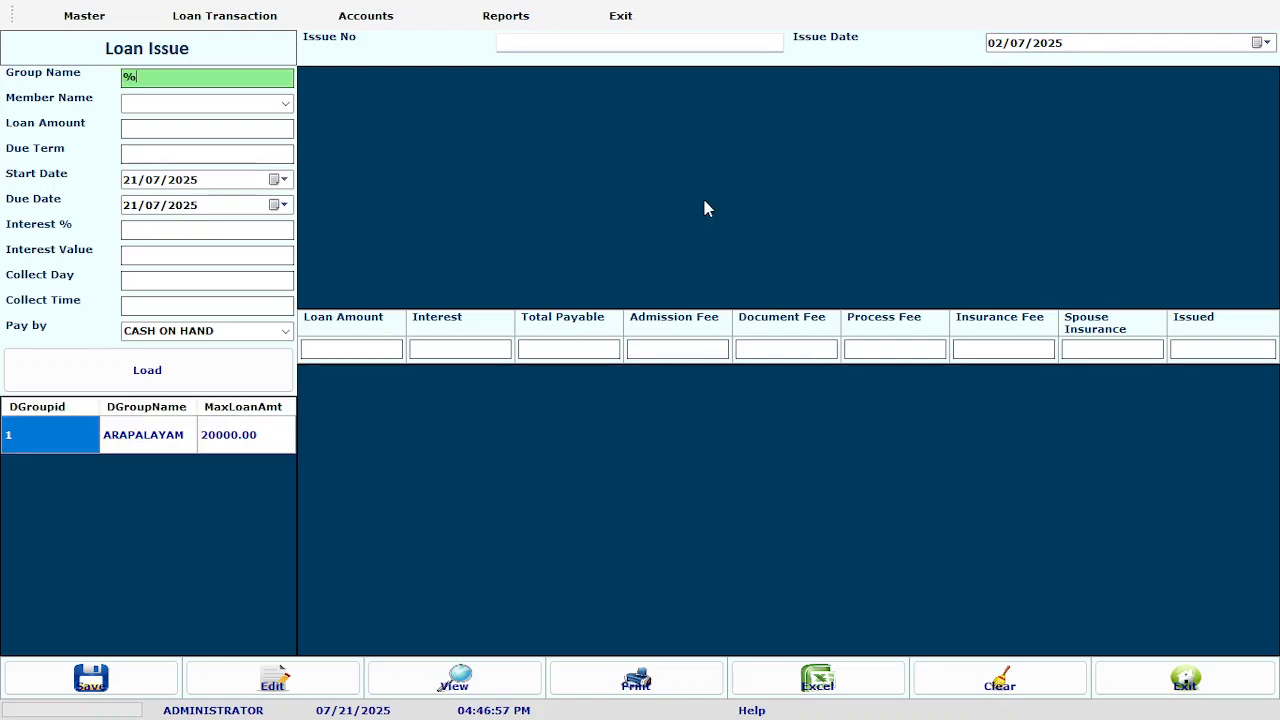
{"action": "key", "text": "Return"}
{"action": "key", "text": "Tab"}
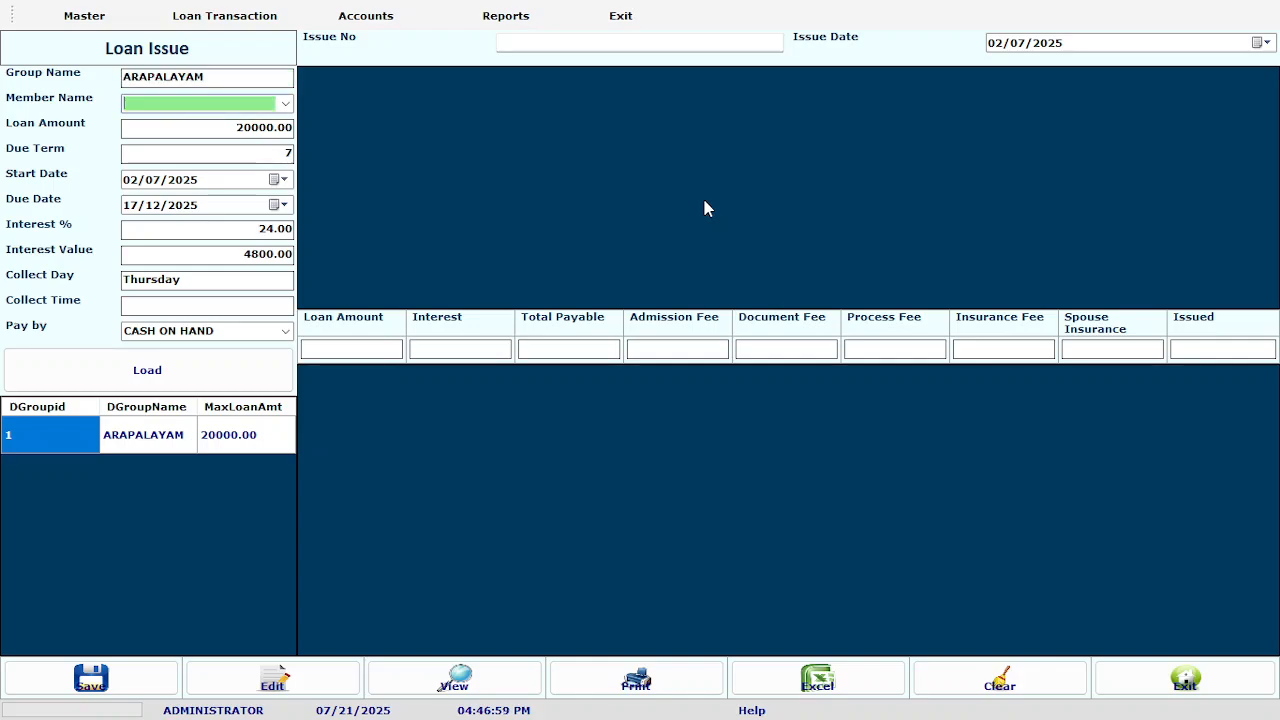
{"action": "key", "text": "Tab"}
{"action": "key", "text": "Tab"}
{"action": "key", "text": "Tab"}
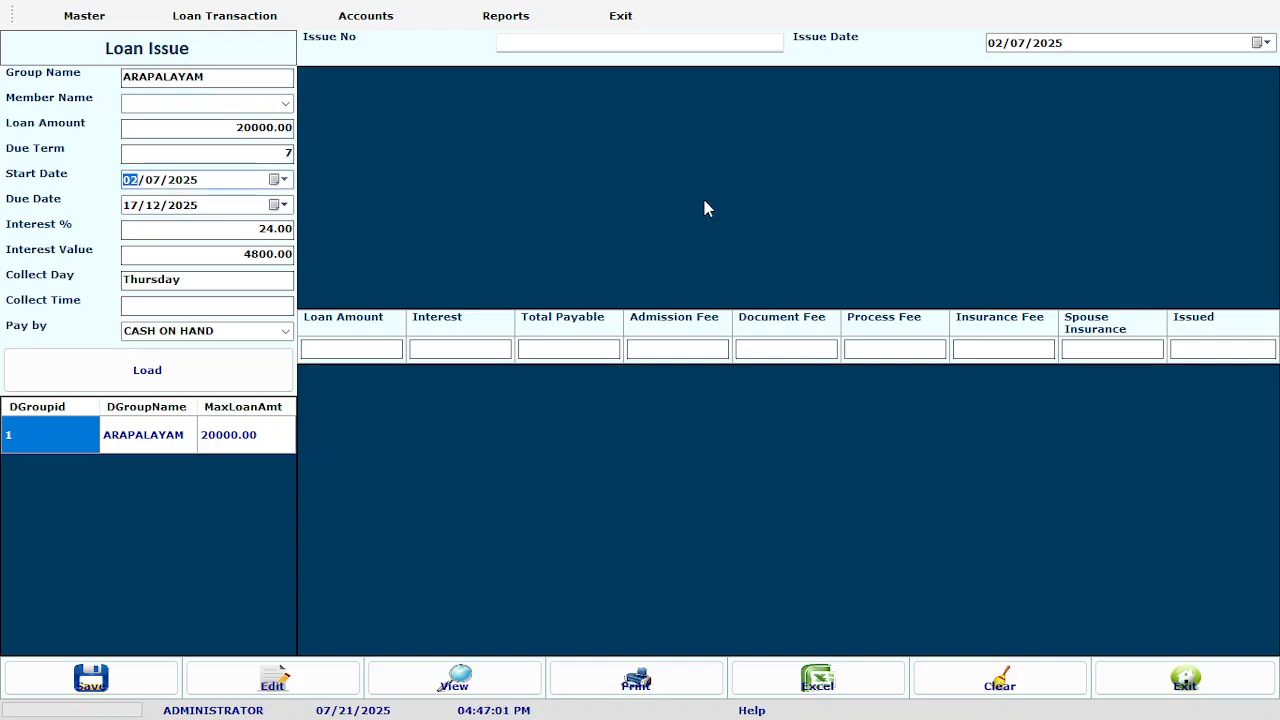
{"action": "key", "text": "Tab"}
{"action": "key", "text": "Tab"}
{"action": "key", "text": "Tab"}
{"action": "key", "text": "Tab"}
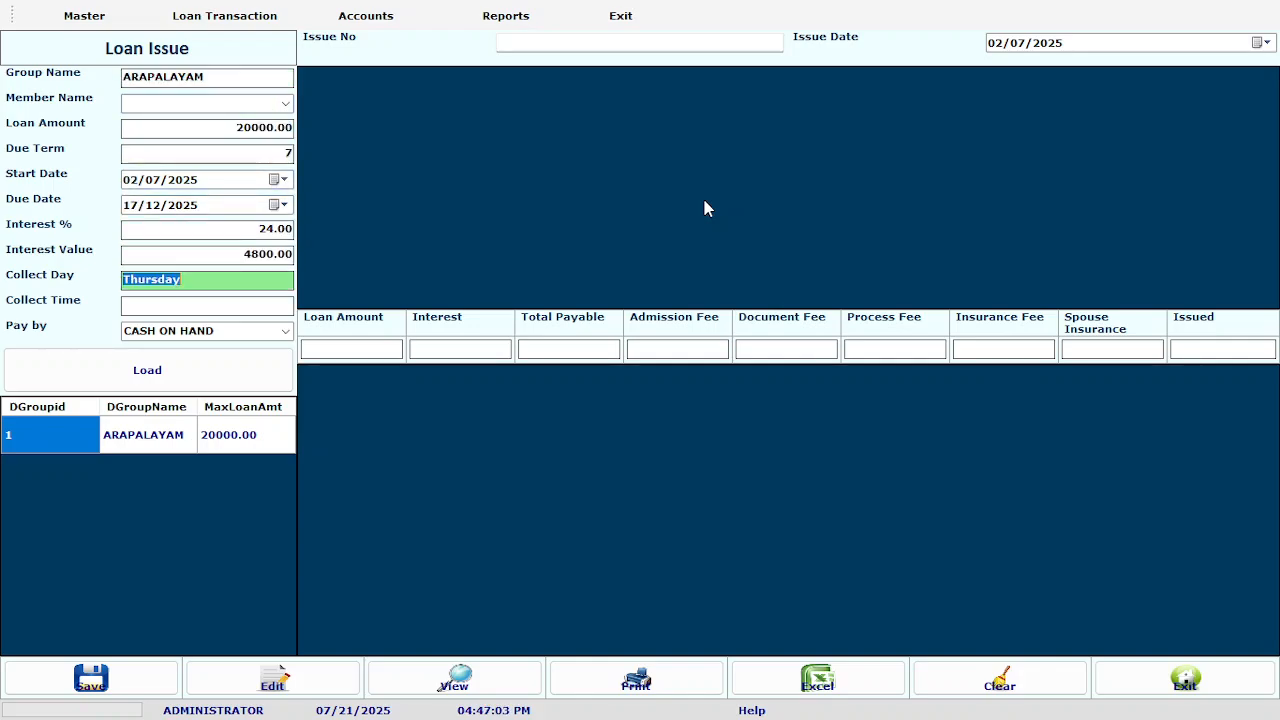
{"action": "key", "text": "Tab"}
{"action": "key", "text": "Tab"}
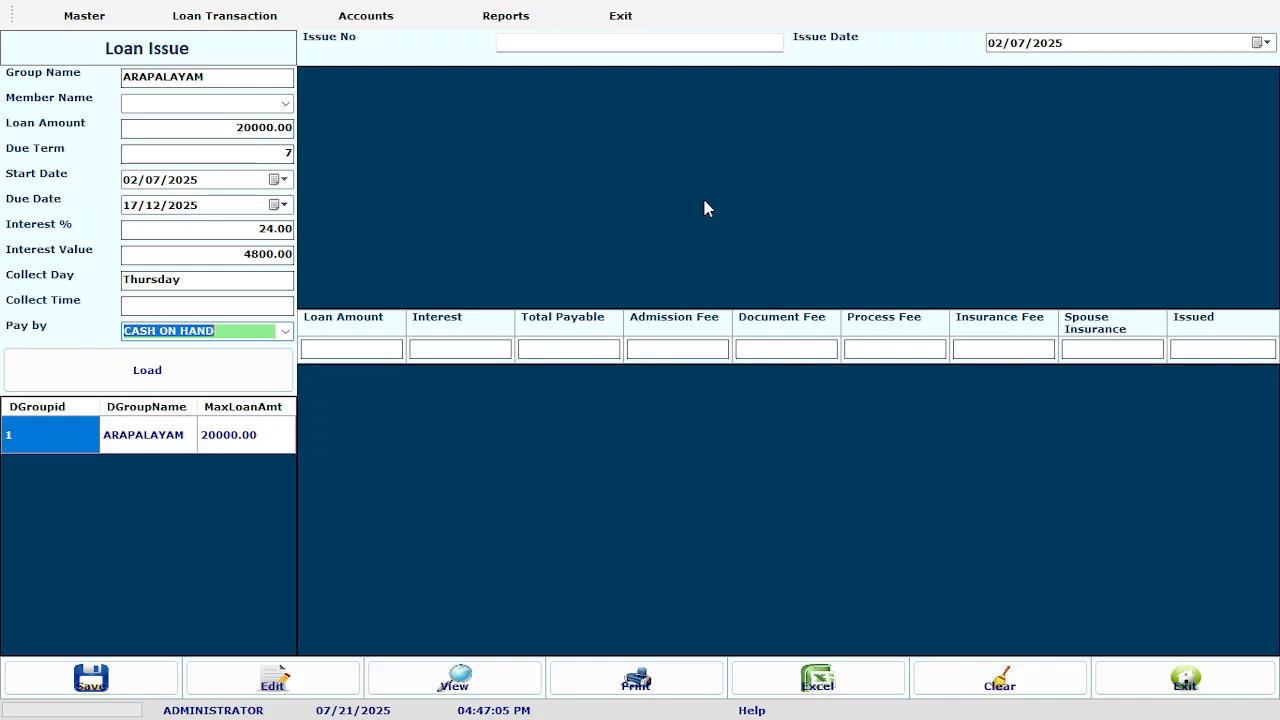
{"action": "key", "text": "Tab"}
{"action": "key", "text": "Return"}
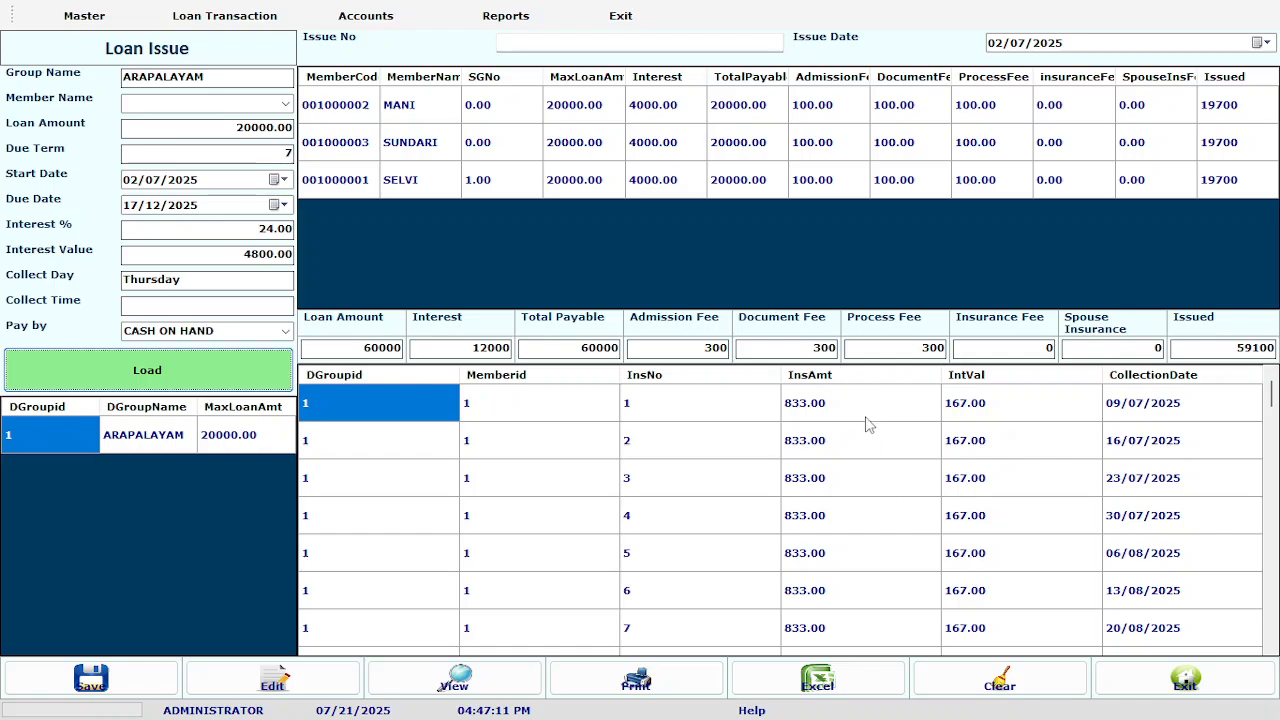
Confirm instalment 24 shows 841.00 and 159.00, then save the ARAPALAYAM loan issue
{"action": "left_click", "coordinate": [1150, 418]}
{"action": "key", "text": "Down"}
{"action": "key", "text": "Down"}
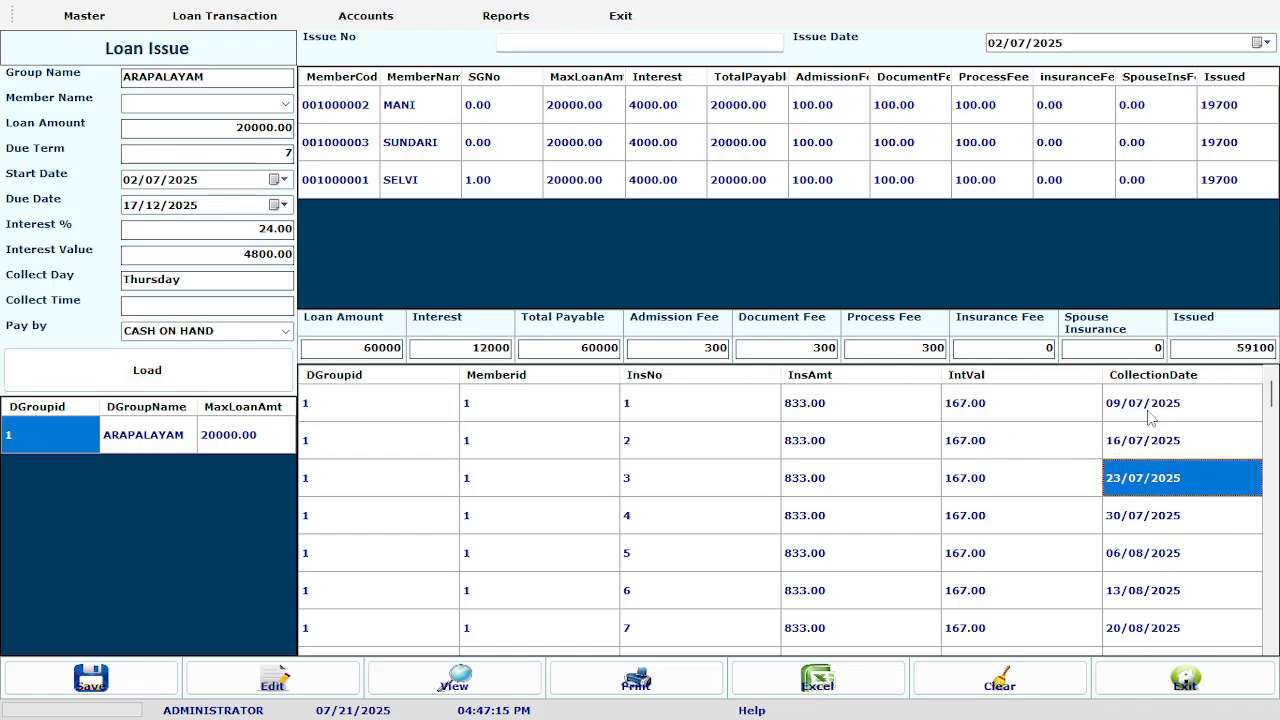
{"action": "key", "text": "Down"}
{"action": "key", "text": "Down"}
{"action": "key", "text": "Down"}
{"action": "key", "text": "Down"}
{"action": "key", "text": "Down"}
{"action": "key", "text": "Down"}
{"action": "key", "text": "Down"}
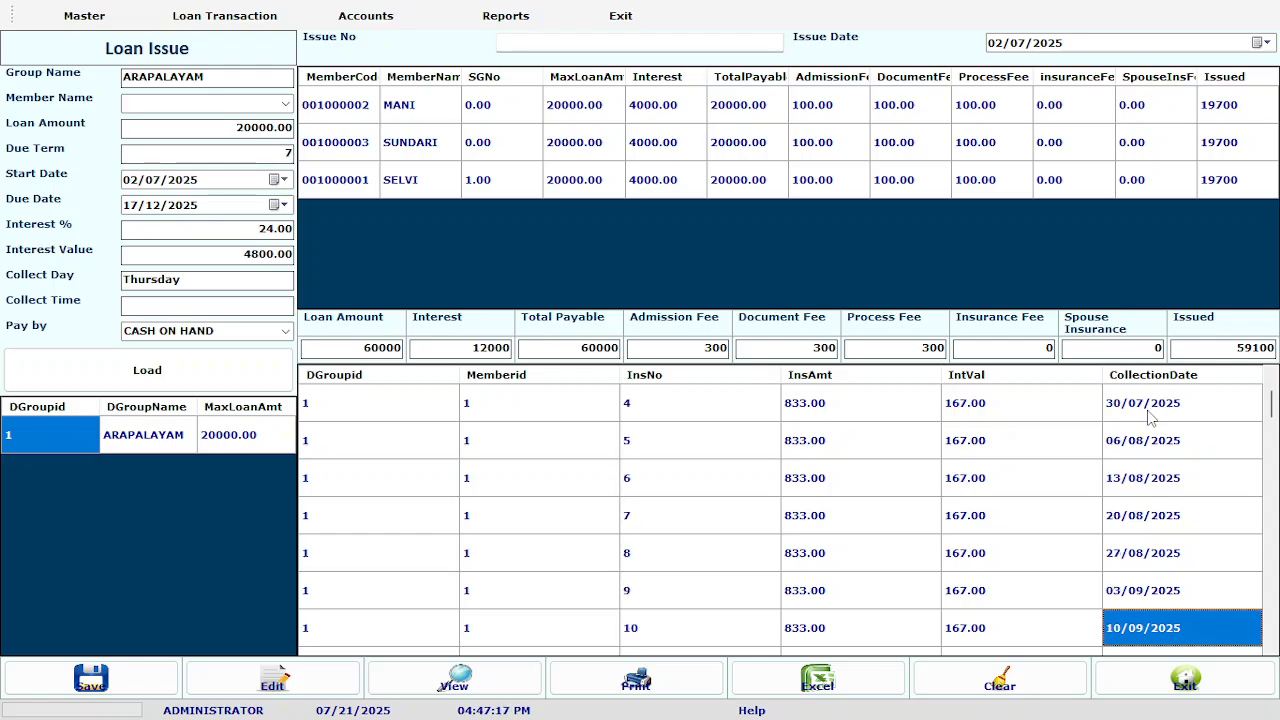
{"action": "key", "text": "Down"}
{"action": "key", "text": "Down"}
{"action": "key", "text": "Down"}
{"action": "key", "text": "Down"}
{"action": "key", "text": "Down"}
{"action": "key", "text": "Down"}
{"action": "key", "text": "Down"}
{"action": "key", "text": "Down"}
{"action": "key", "text": "Down"}
{"action": "key", "text": "Down"}
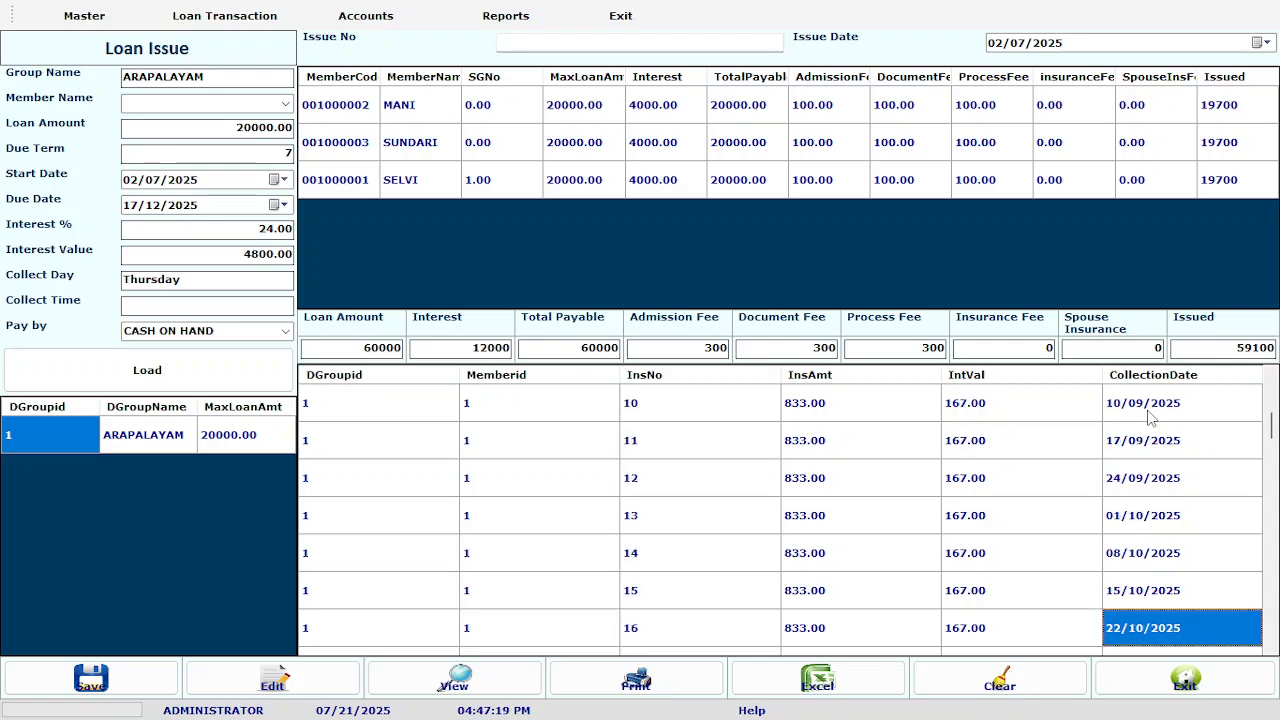
{"action": "key", "text": "Down"}
{"action": "key", "text": "Down"}
{"action": "key", "text": "Down"}
{"action": "key", "text": "Down"}
{"action": "key", "text": "Down"}
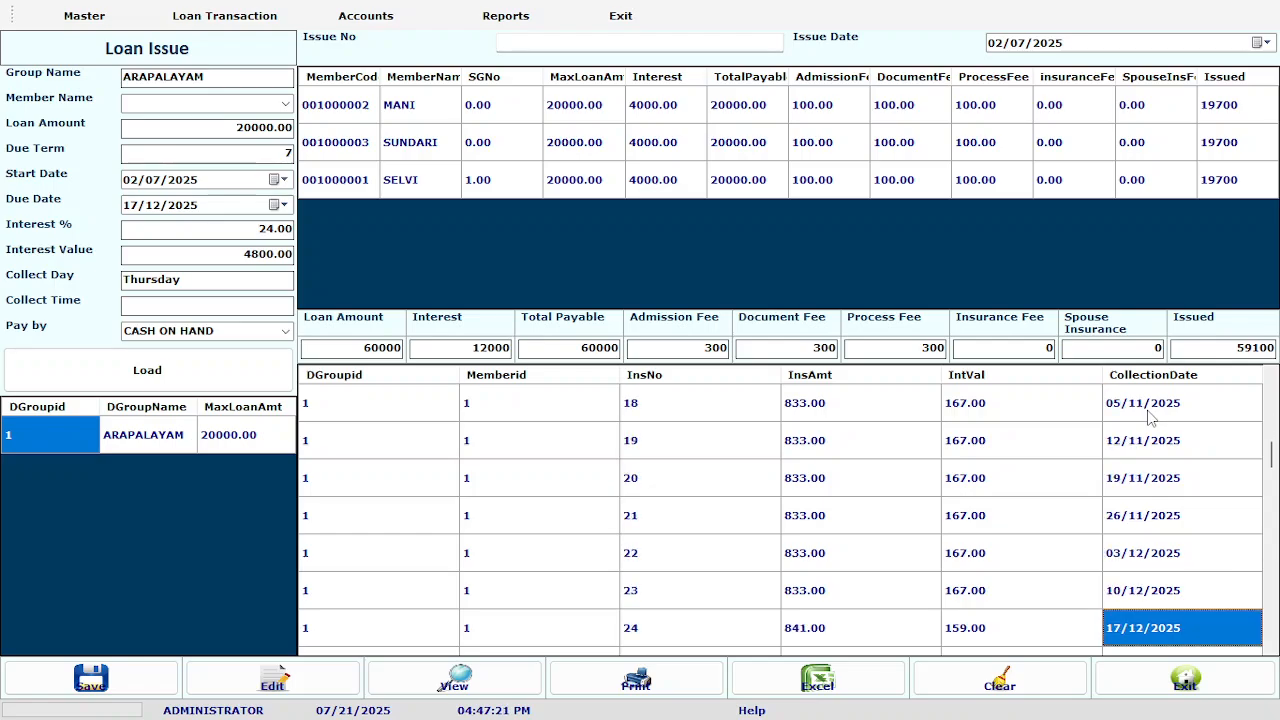
{"action": "key", "text": "Up"}
{"action": "key", "text": "Left"}
{"action": "key", "text": "Left"}
{"action": "key", "text": "Left"}
{"action": "key", "text": "Right"}
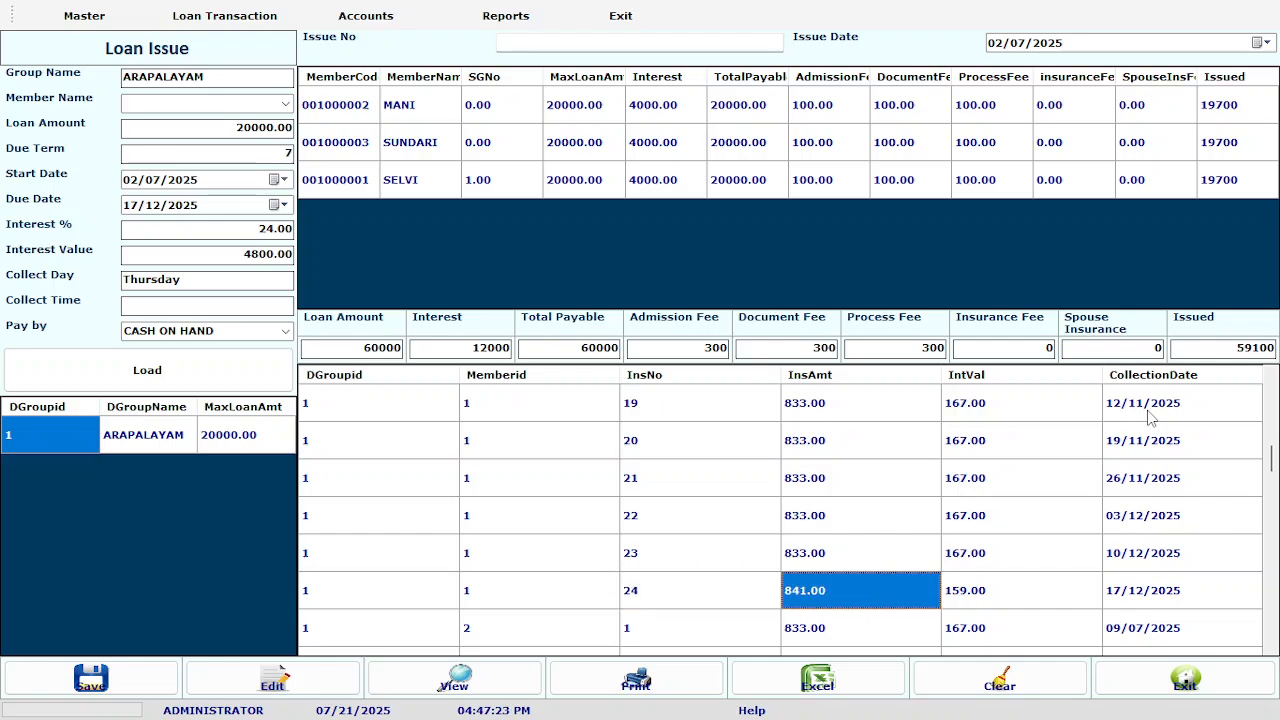
{"action": "key", "text": "Right"}
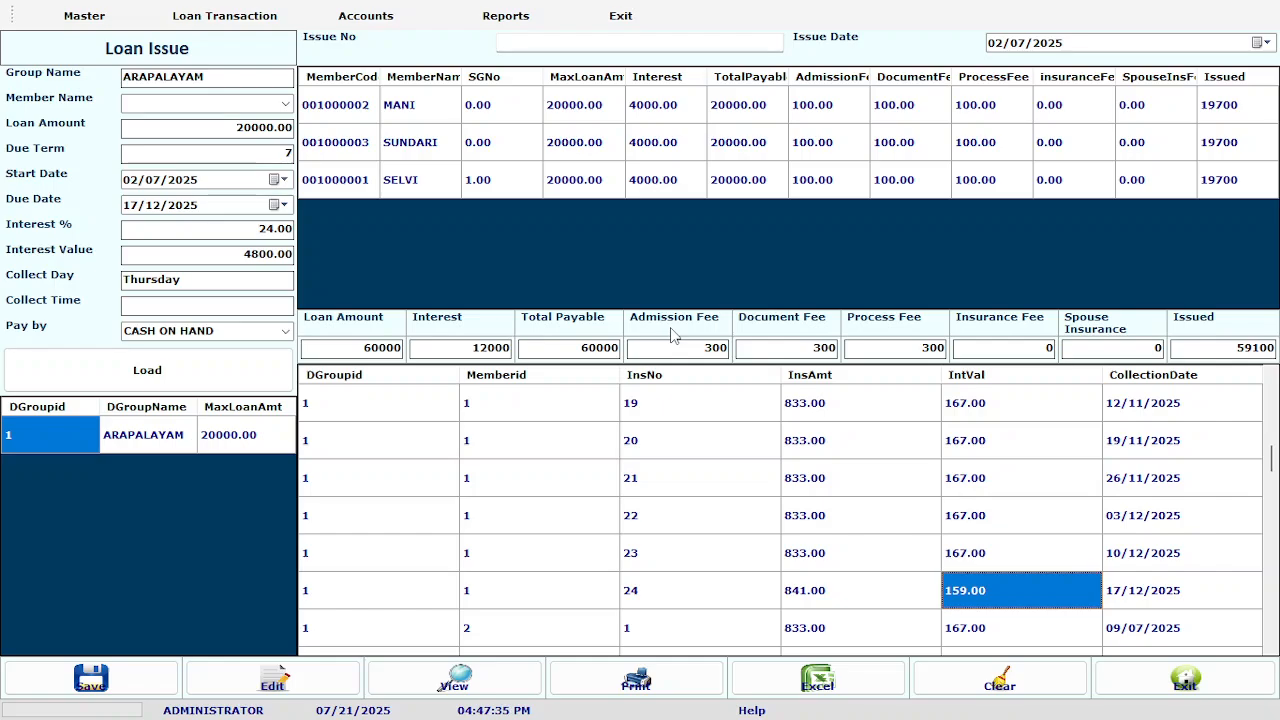
{"action": "left_click", "coordinate": [90, 680]}
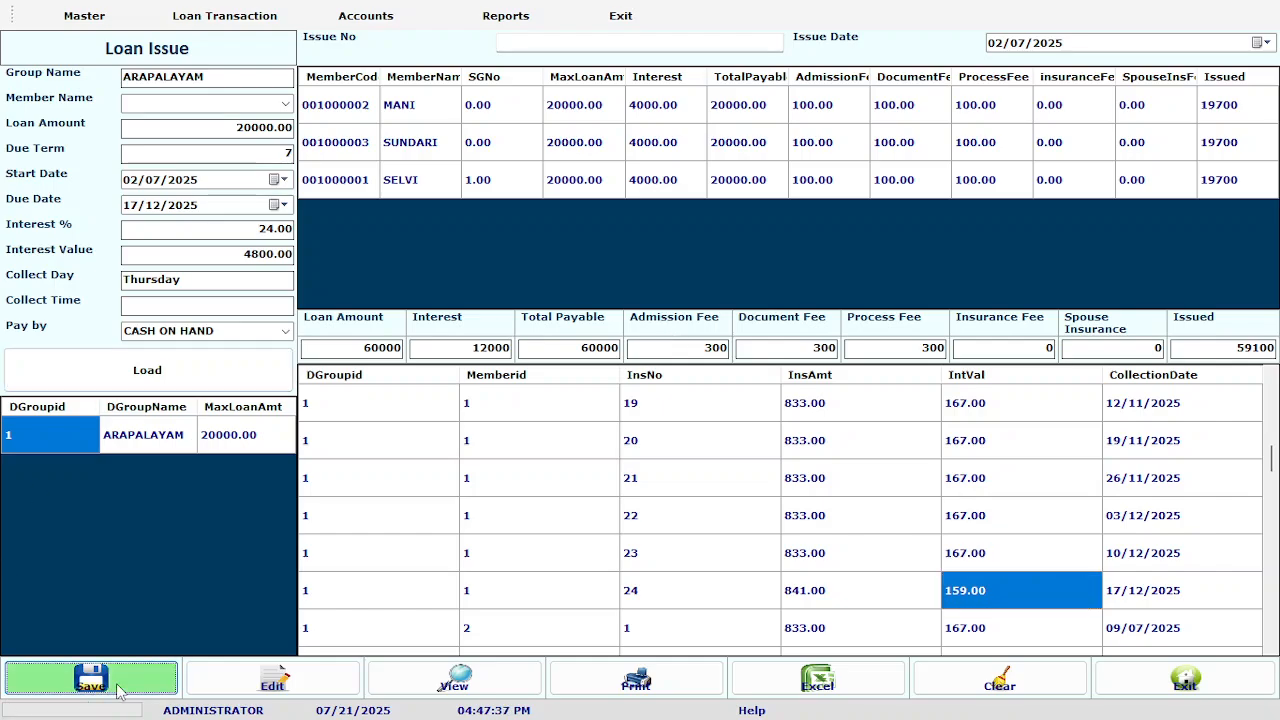
{"action": "key", "text": "Return"}
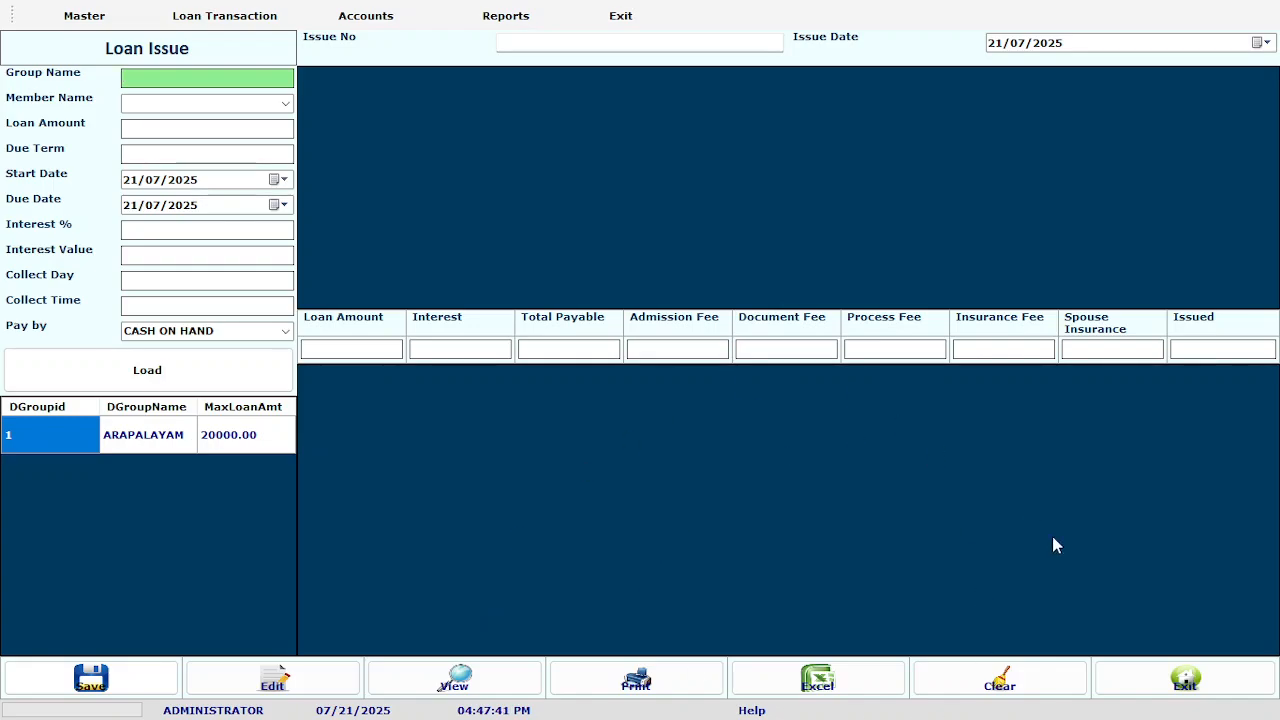
Close Loan Issue and generate the Loan Issue View report starting 01/07/2025
{"action": "left_click", "coordinate": [1196, 680]}
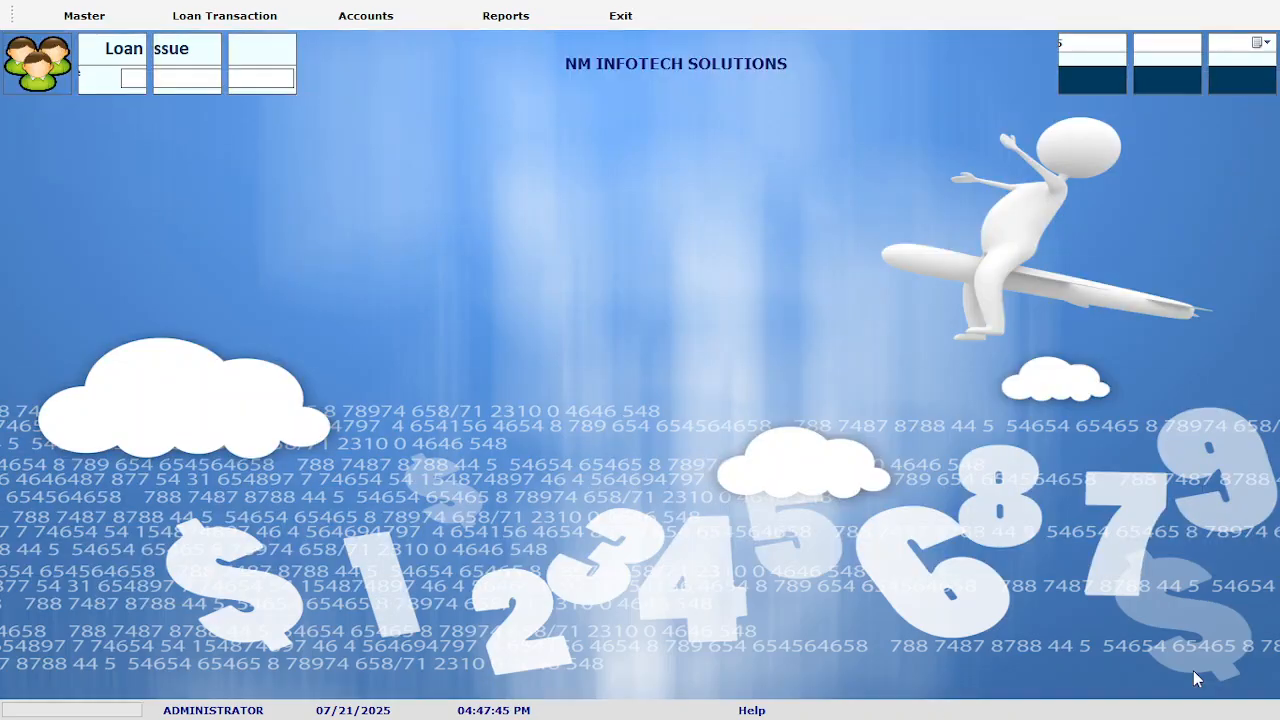
{"action": "left_click", "coordinate": [516, 26]}
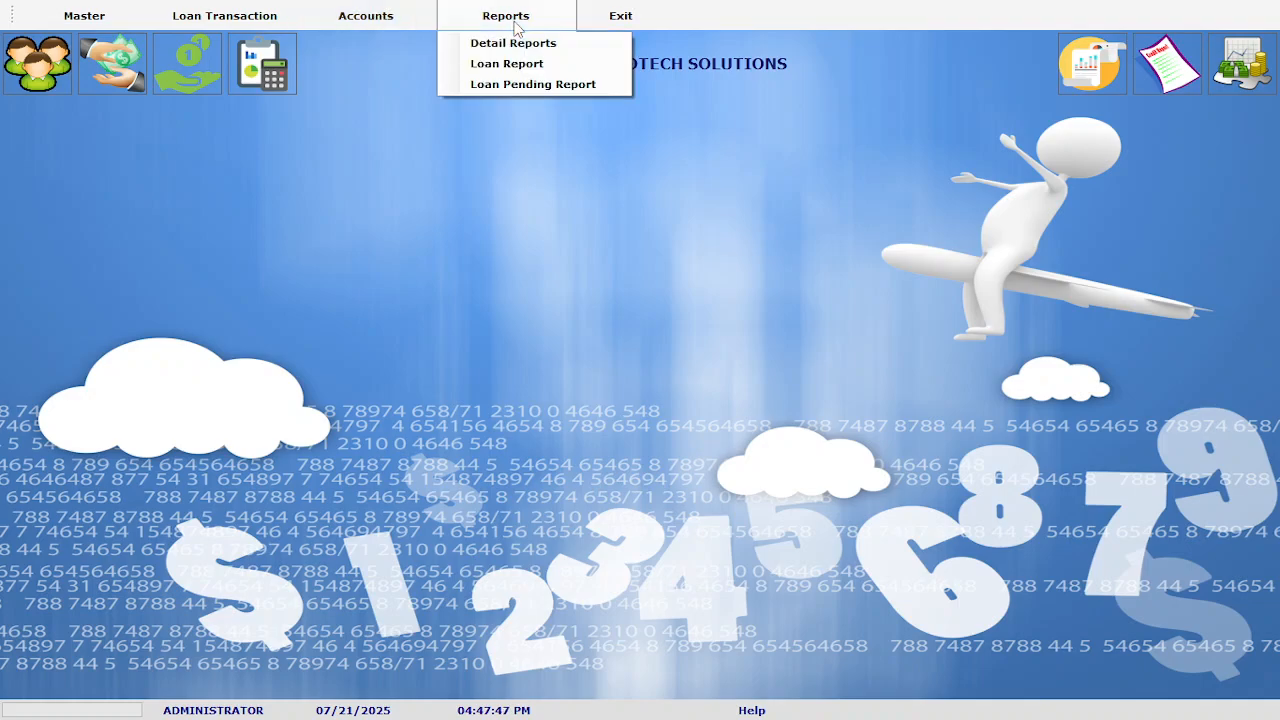
{"action": "left_click", "coordinate": [503, 66]}
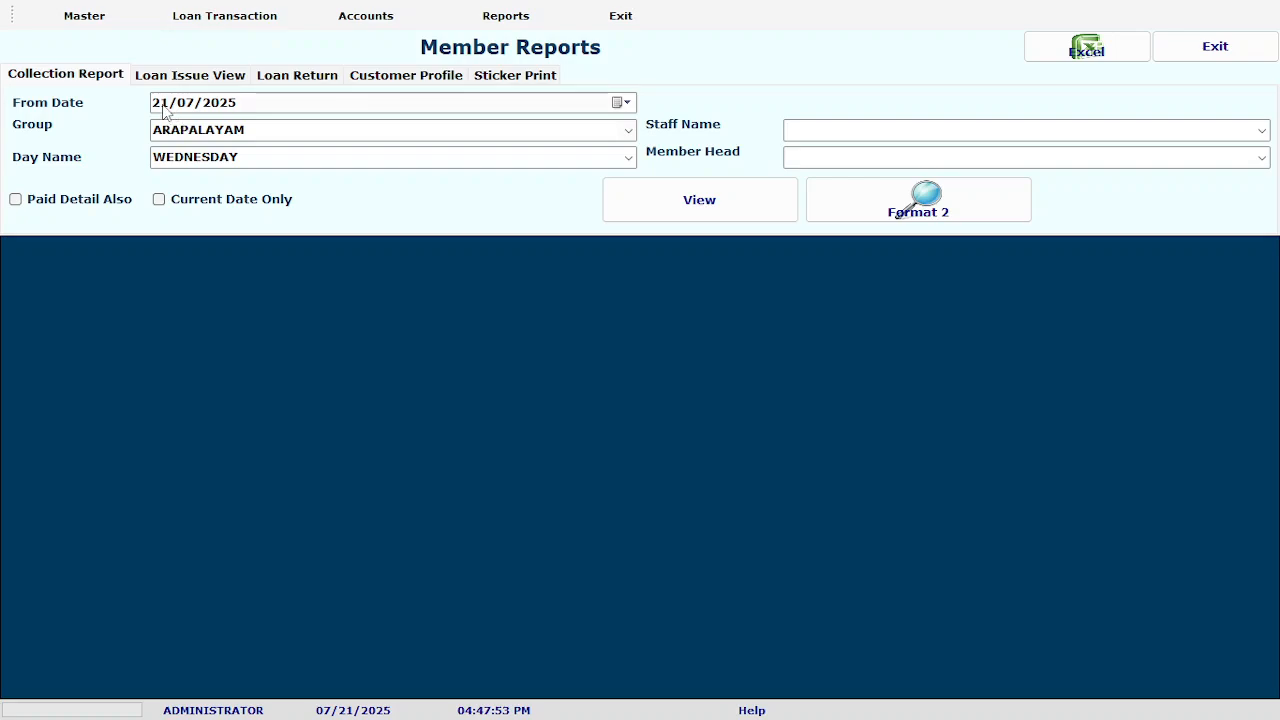
{"action": "left_click", "coordinate": [185, 78]}
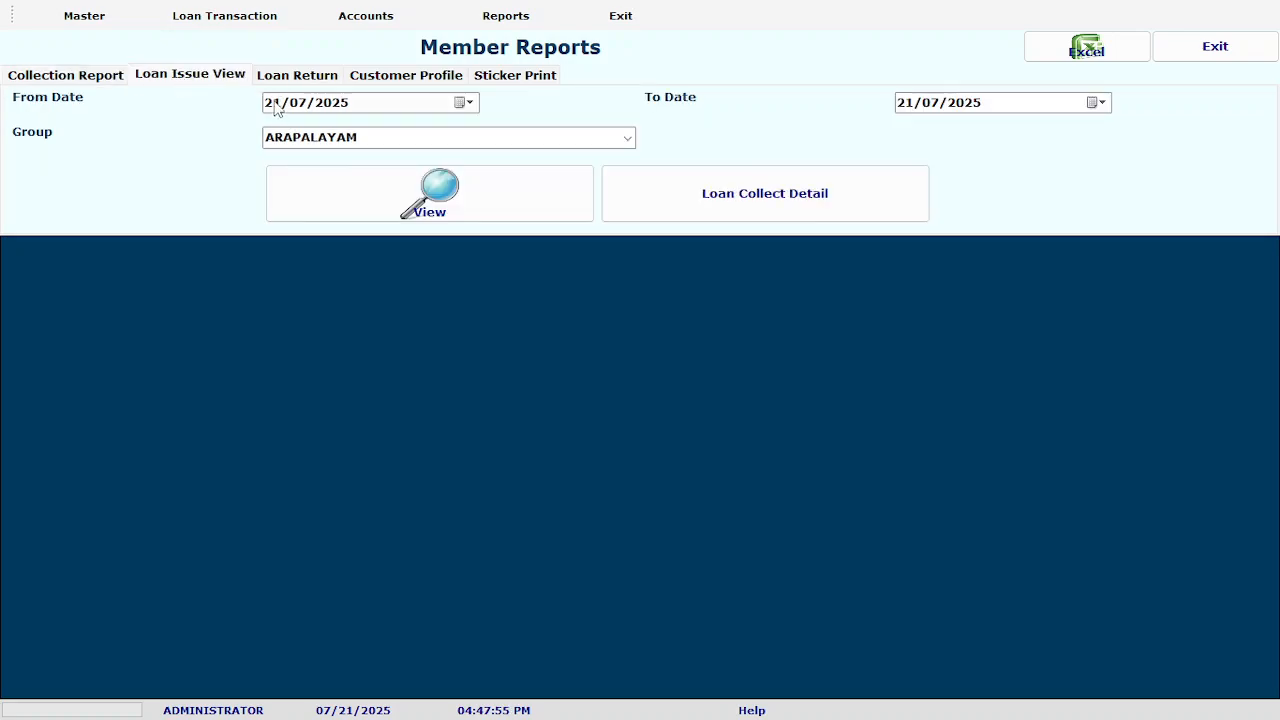
{"action": "left_click", "coordinate": [273, 104]}
{"action": "type", "text": "01"}
{"action": "key", "text": "Tab"}
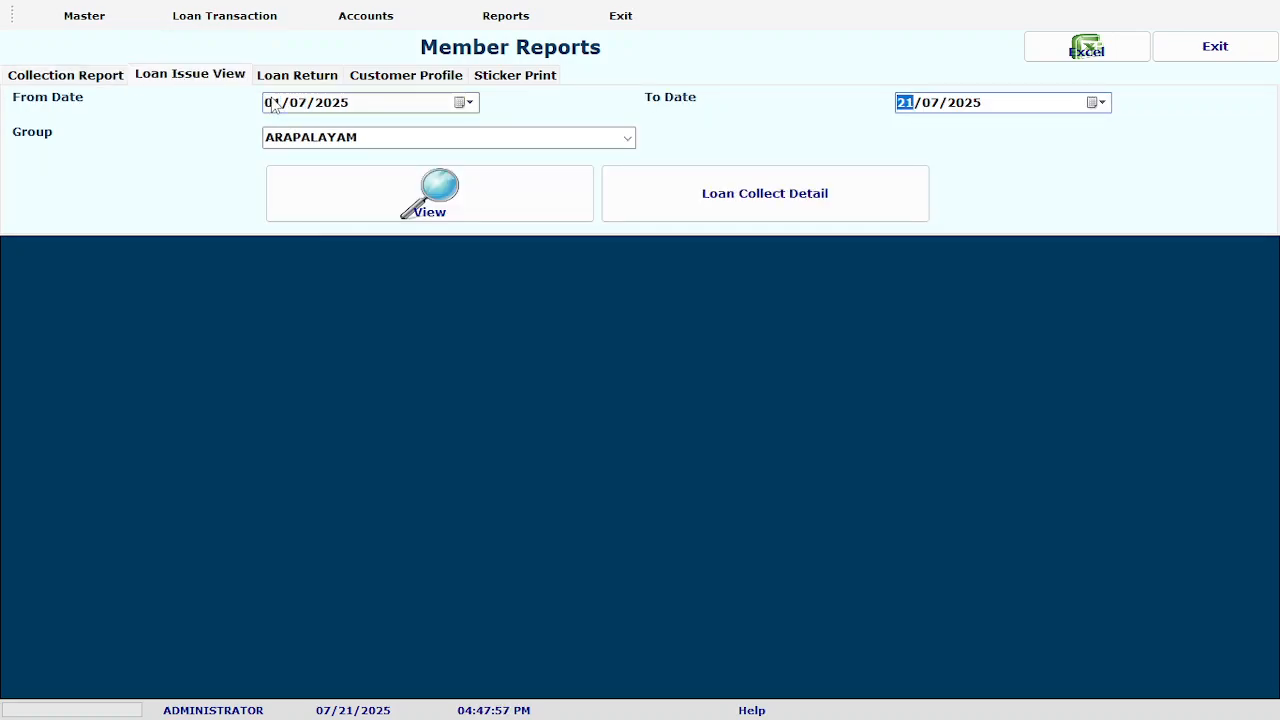
{"action": "left_click", "coordinate": [407, 222]}
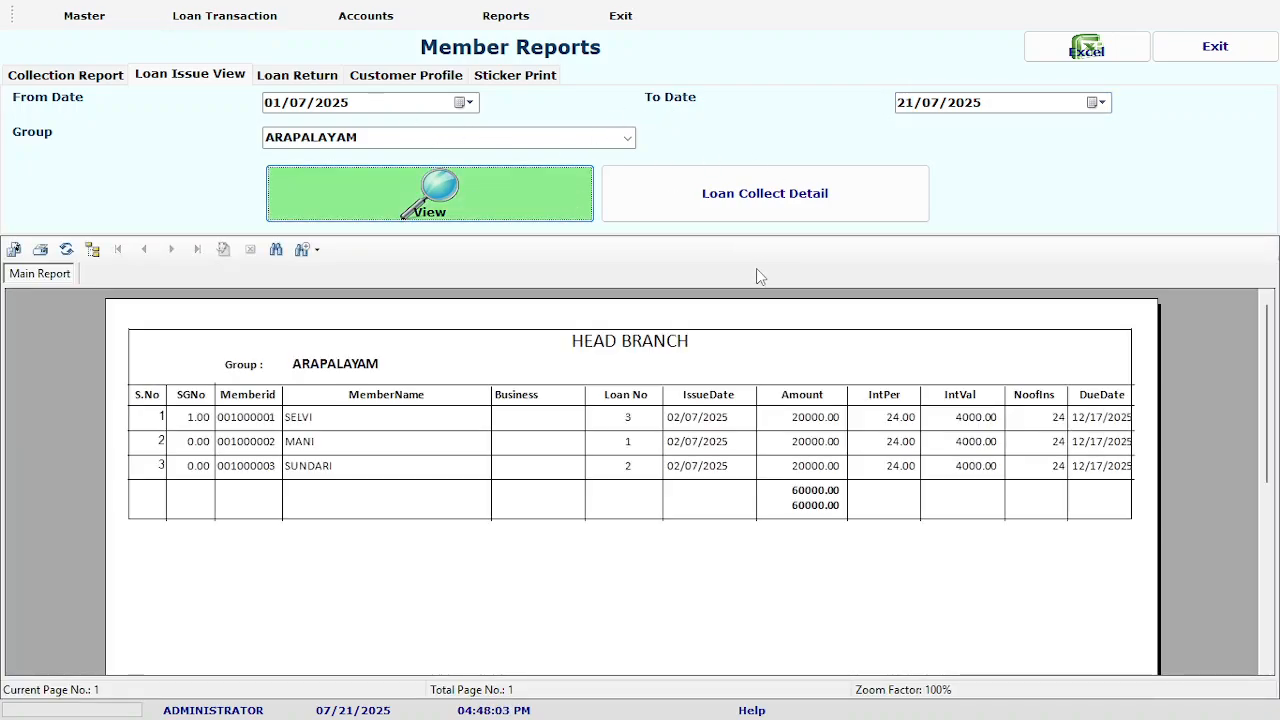
Show the loan collection schedule details and page to the next member
{"action": "left_click", "coordinate": [757, 207]}
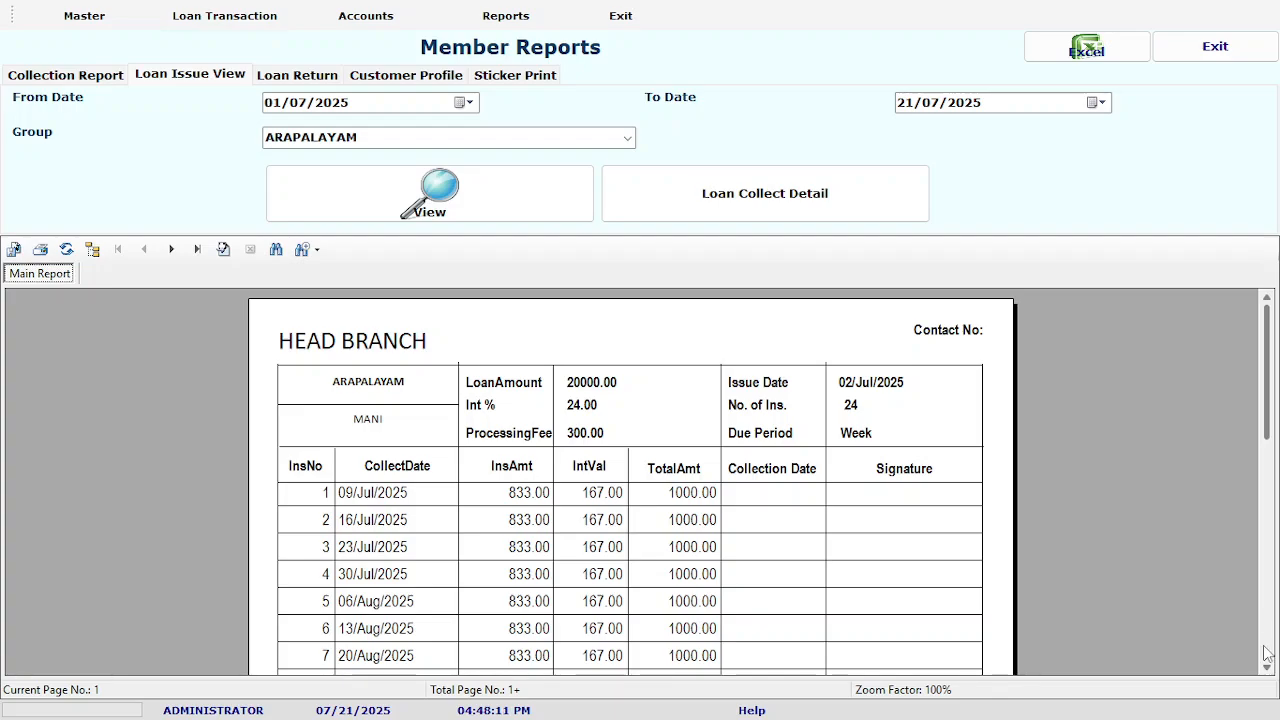
{"action": "scroll", "coordinate": [1265, 655], "scroll_direction": "down", "scroll_amount": 10}
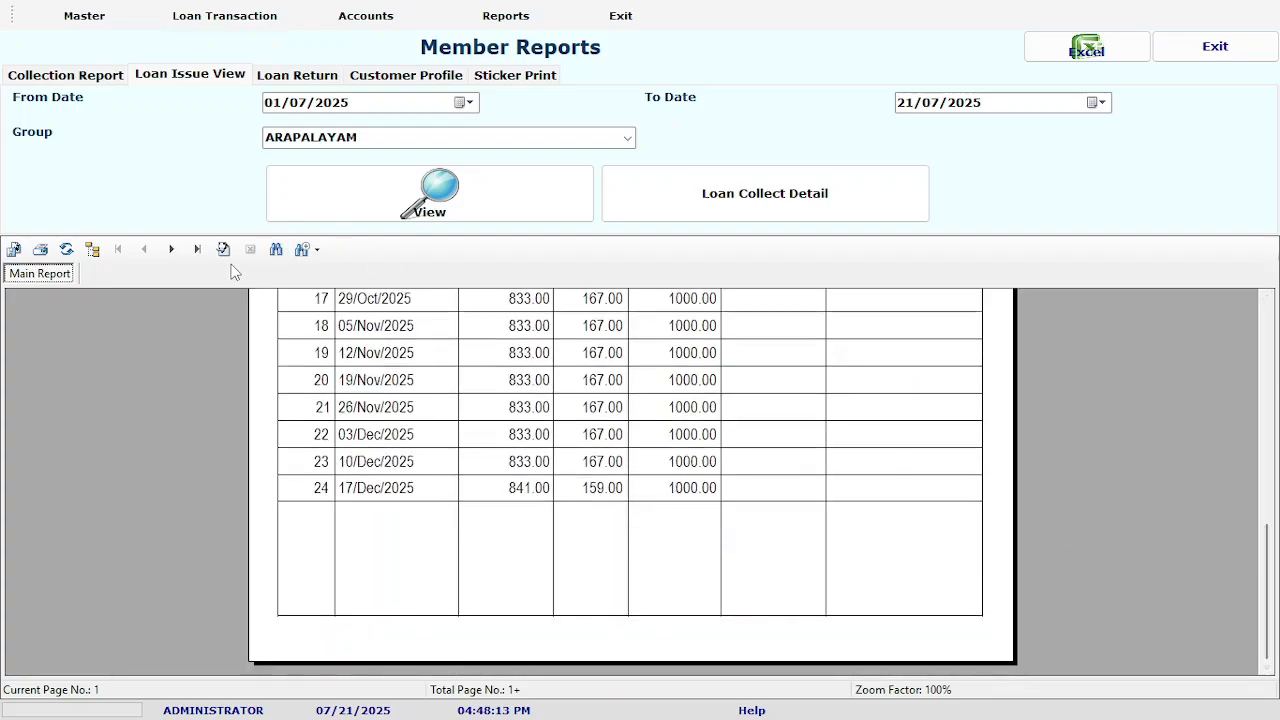
{"action": "left_click", "coordinate": [171, 249]}
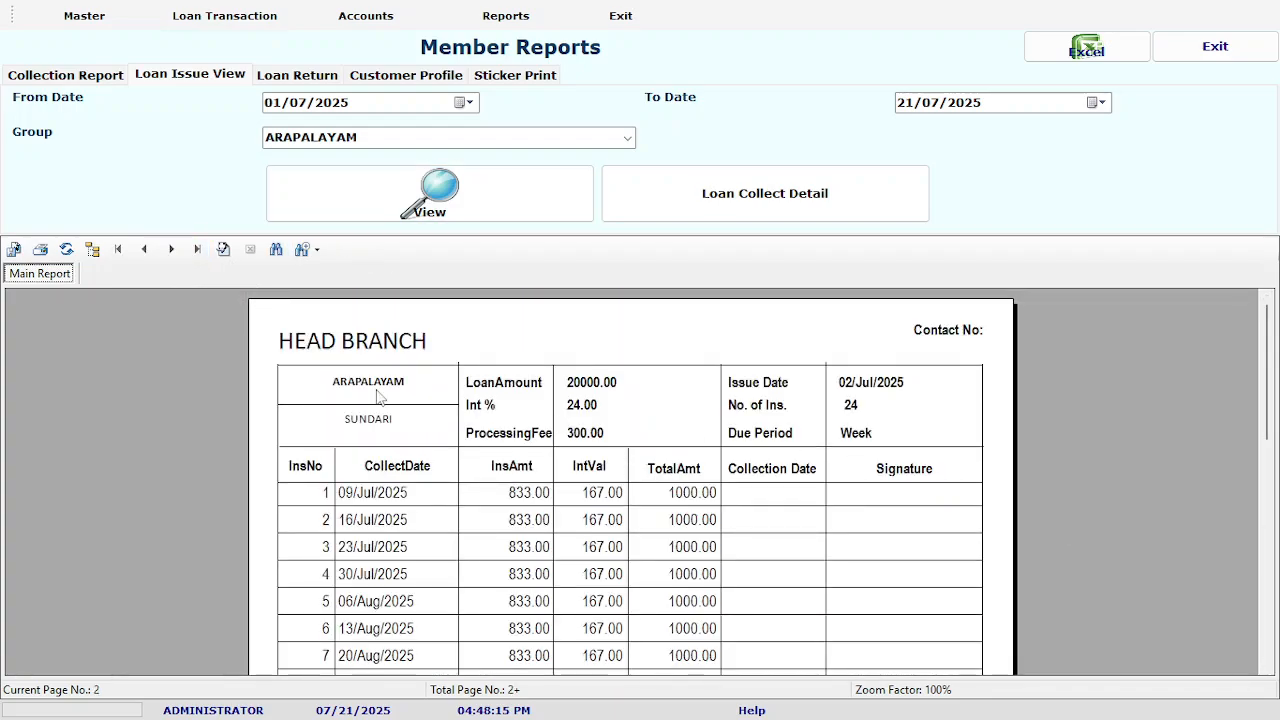
{"action": "left_click", "coordinate": [365, 430]}
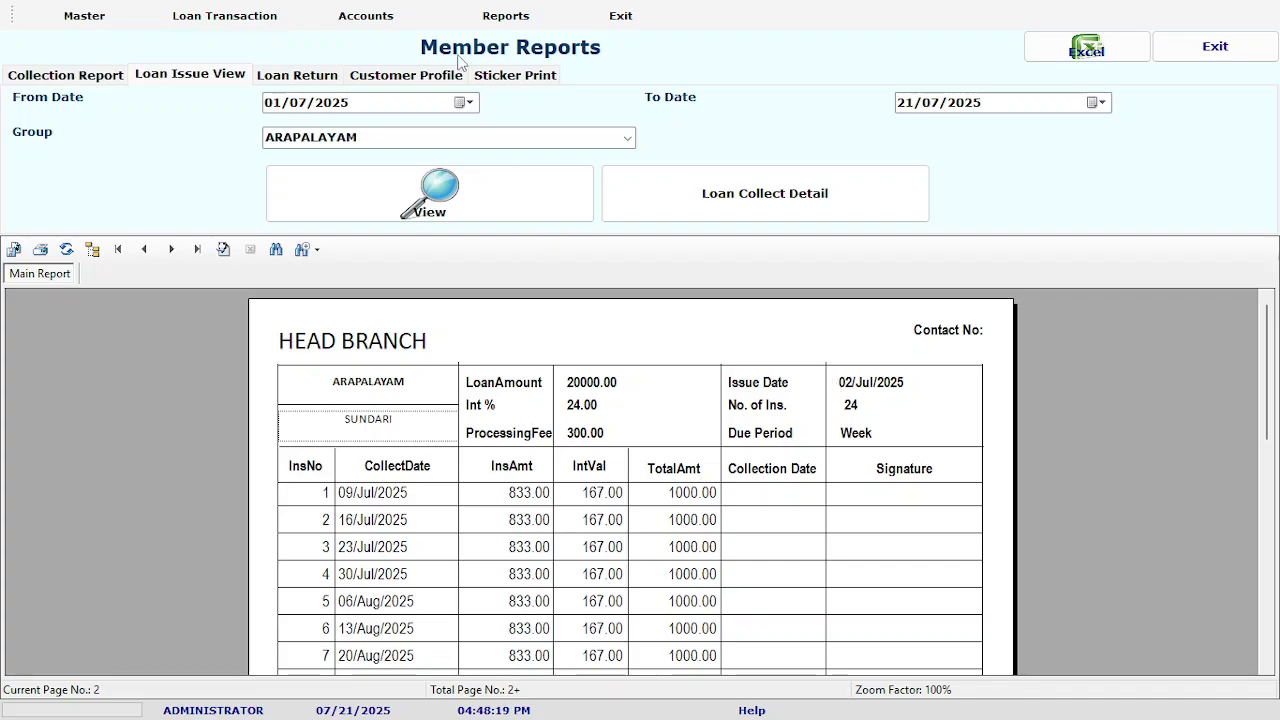
{"action": "left_click", "coordinate": [410, 80]}
Display the customer profile report and try Customer Detail, dismissing its column error
{"action": "left_click", "coordinate": [222, 183]}
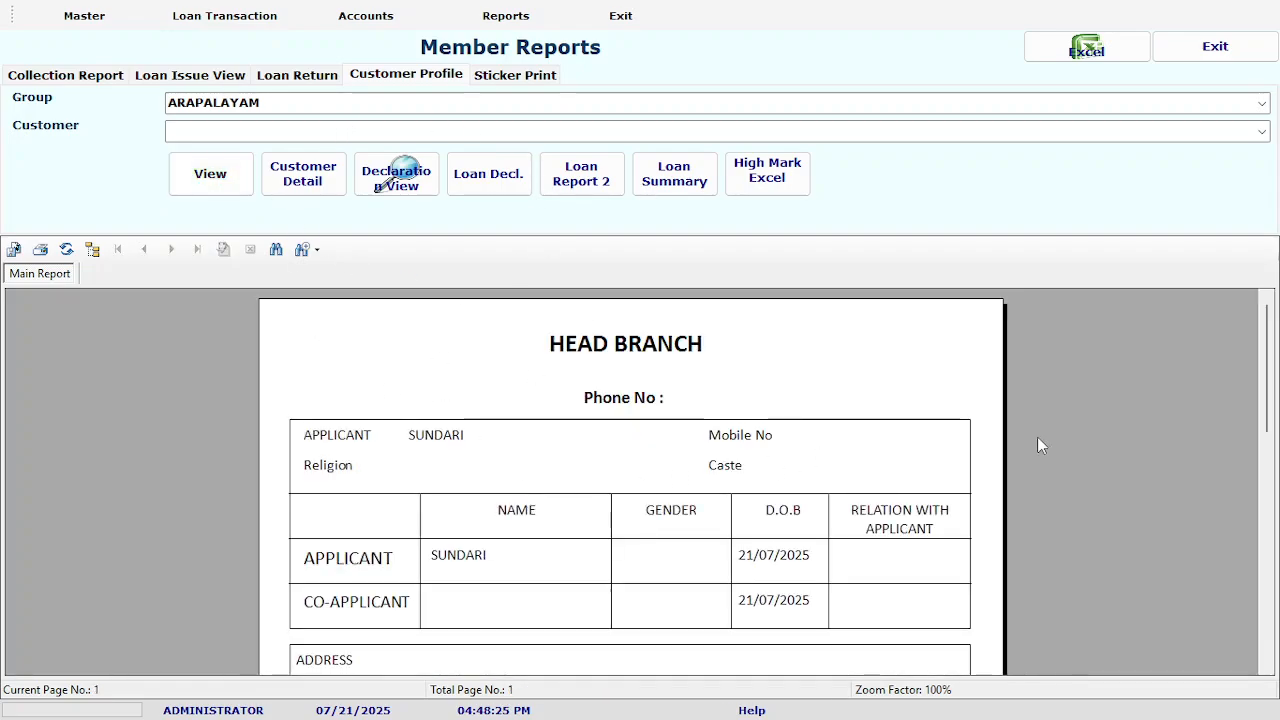
{"action": "left_click_drag", "start_coordinate": [1267, 426], "coordinate": [1268, 652]}
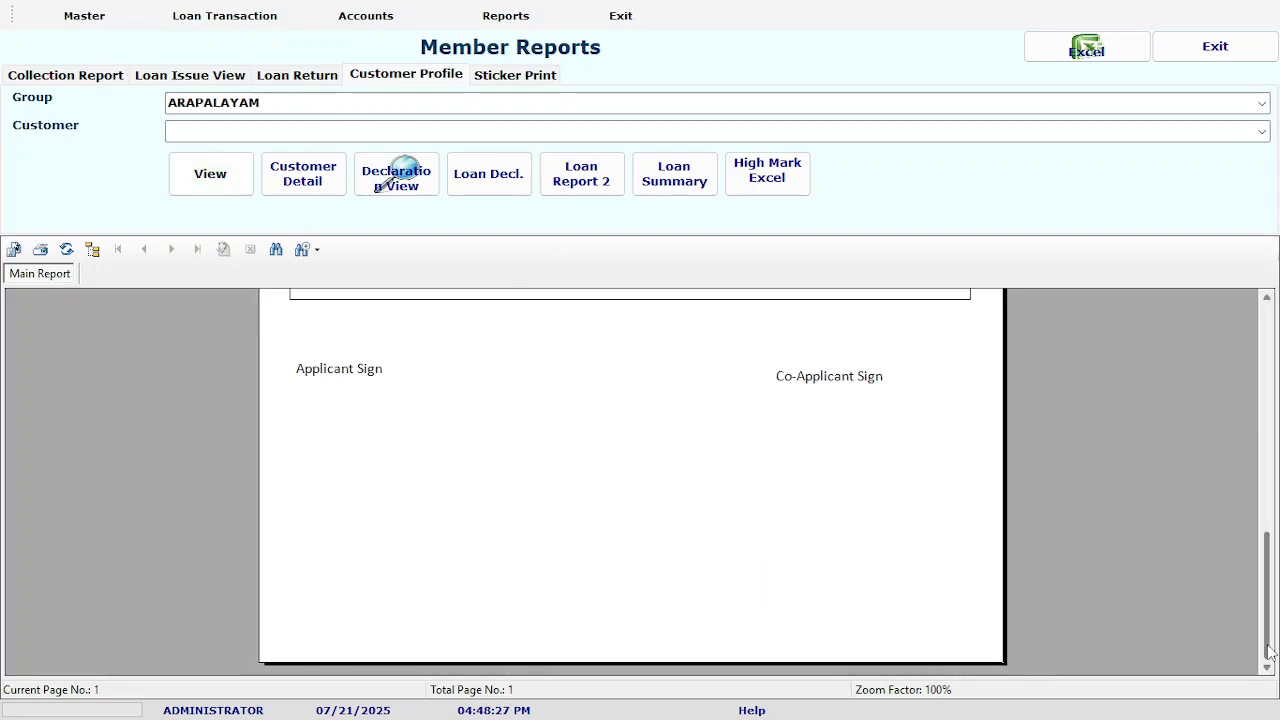
{"action": "left_click", "coordinate": [1268, 331]}
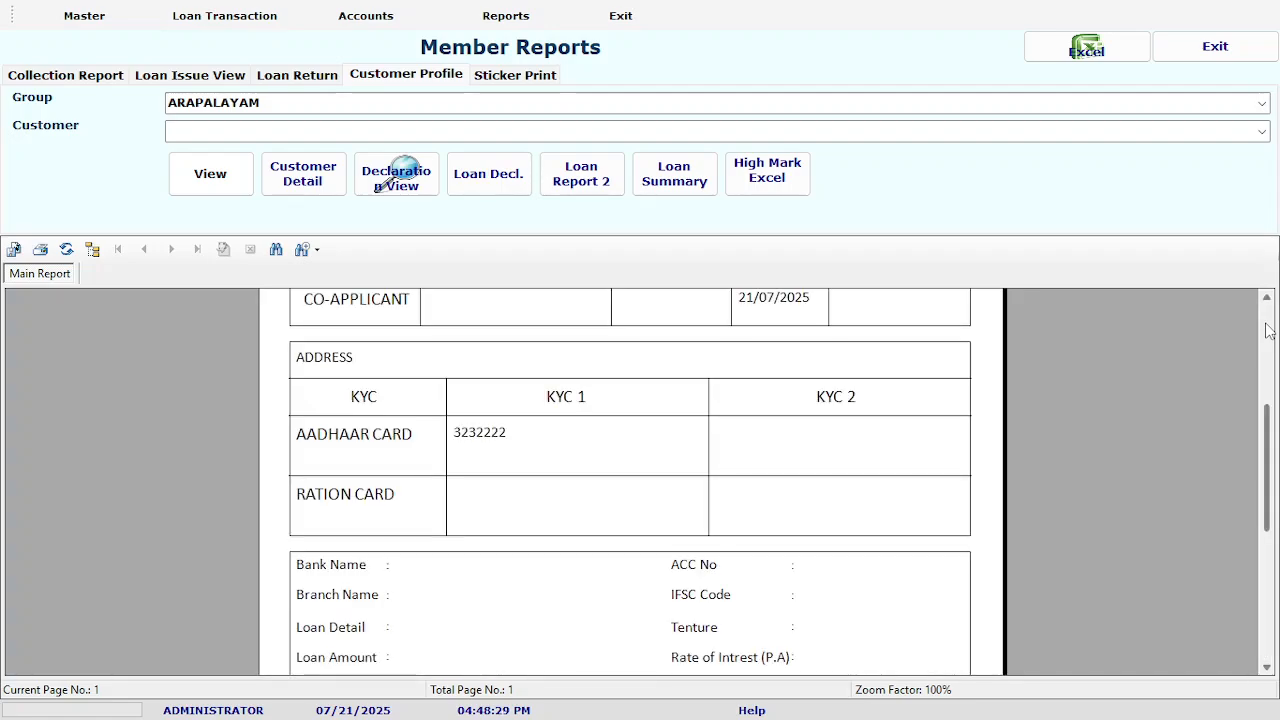
{"action": "left_click", "coordinate": [1268, 331]}
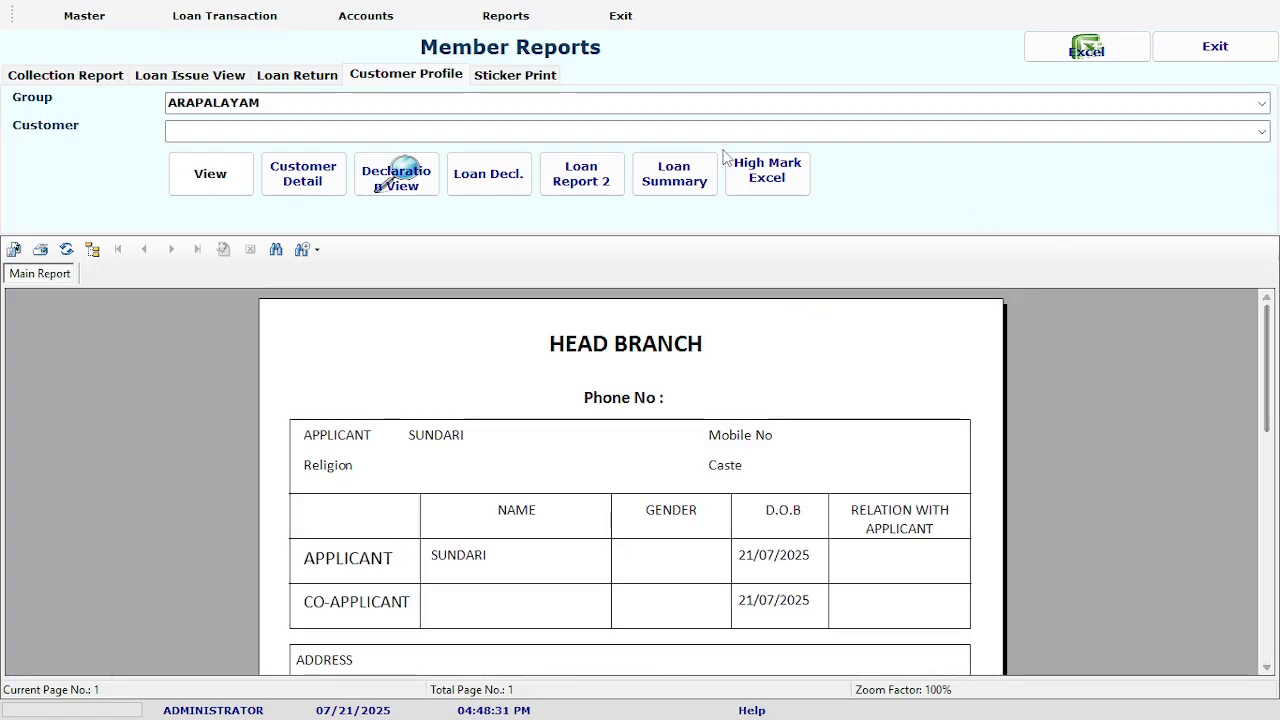
{"action": "left_click", "coordinate": [307, 190]}
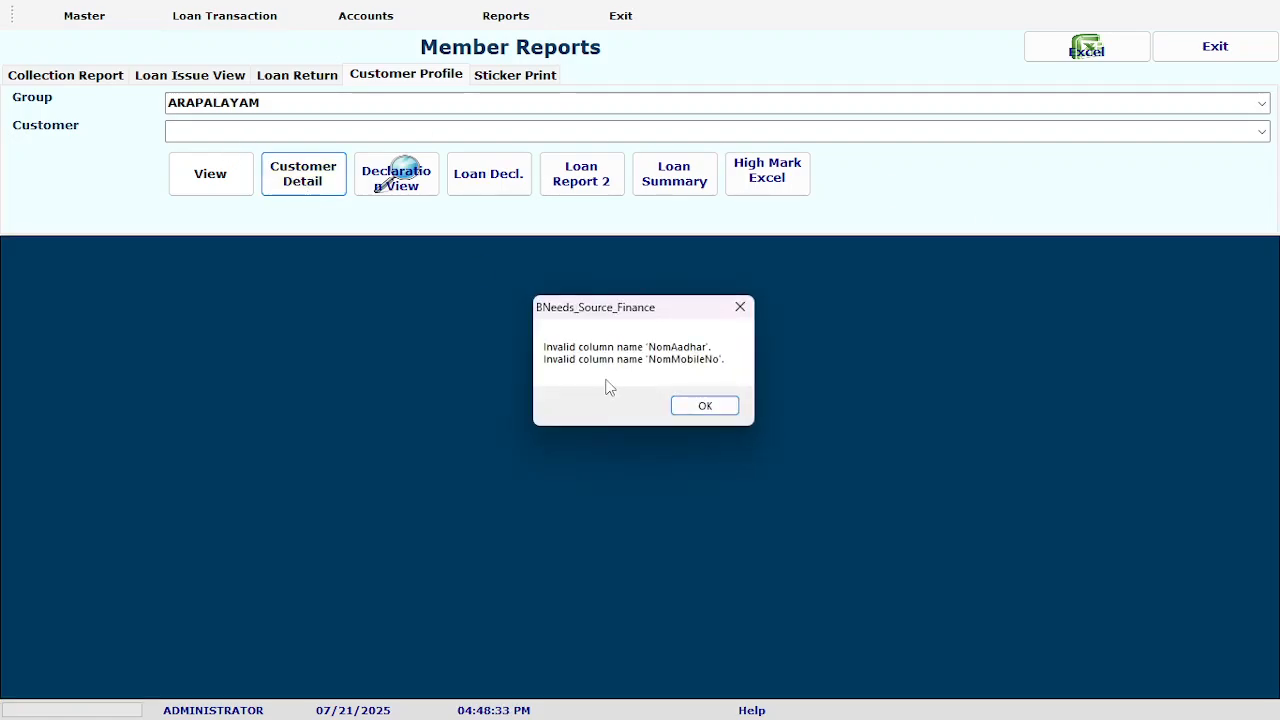
{"action": "key", "text": "Return"}
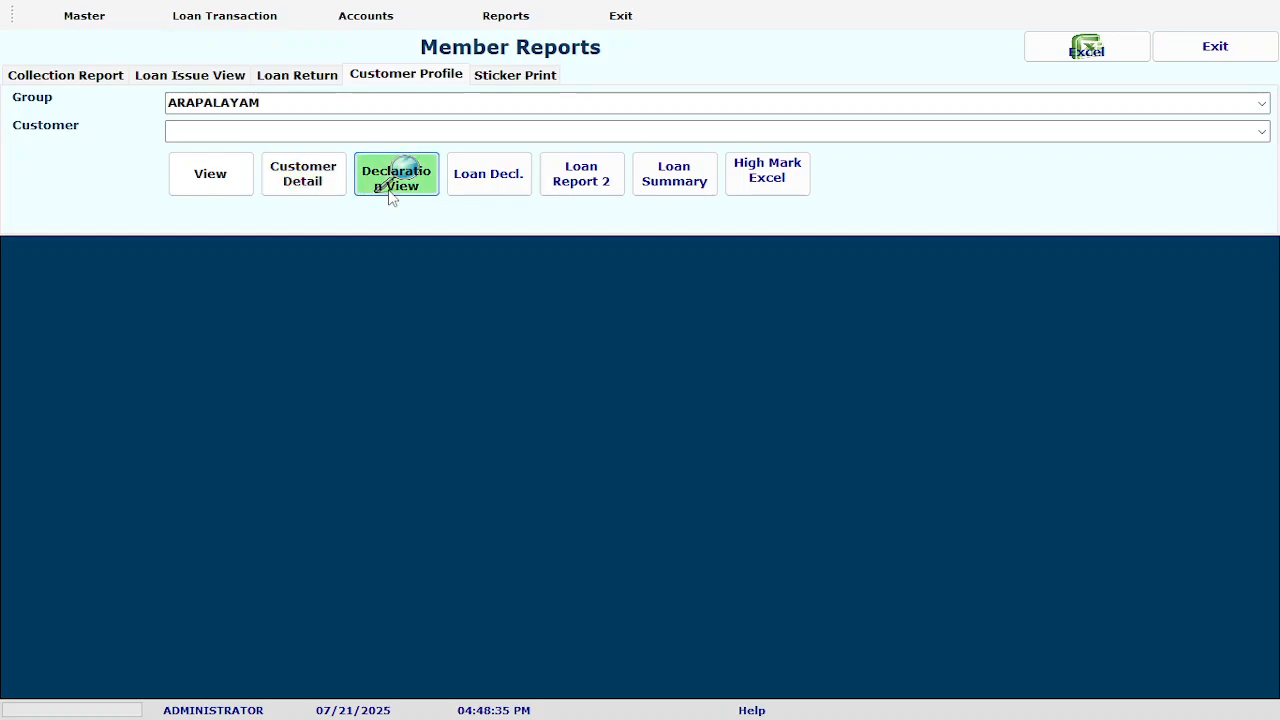
View the declaration, Tamil promissory note, Loan Report 2 and loan summary schedule
{"action": "left_click", "coordinate": [390, 196]}
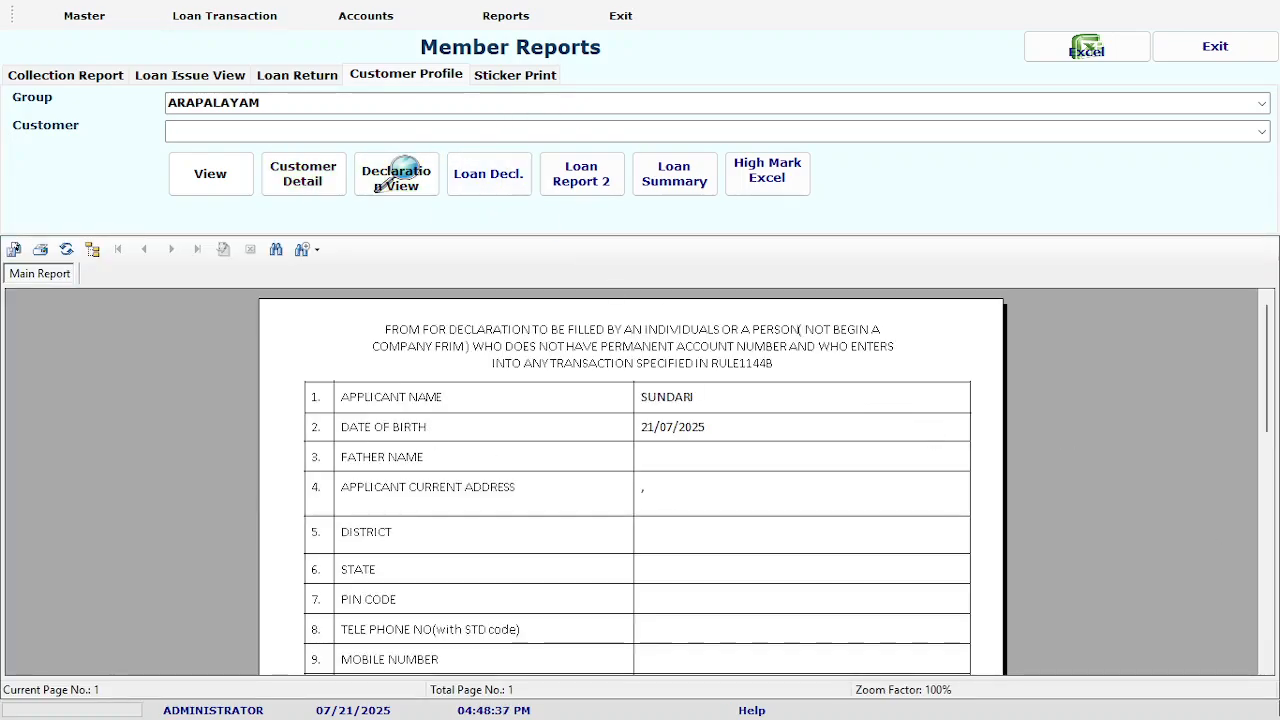
{"action": "scroll", "coordinate": [585, 305], "scroll_direction": "down", "scroll_amount": 10}
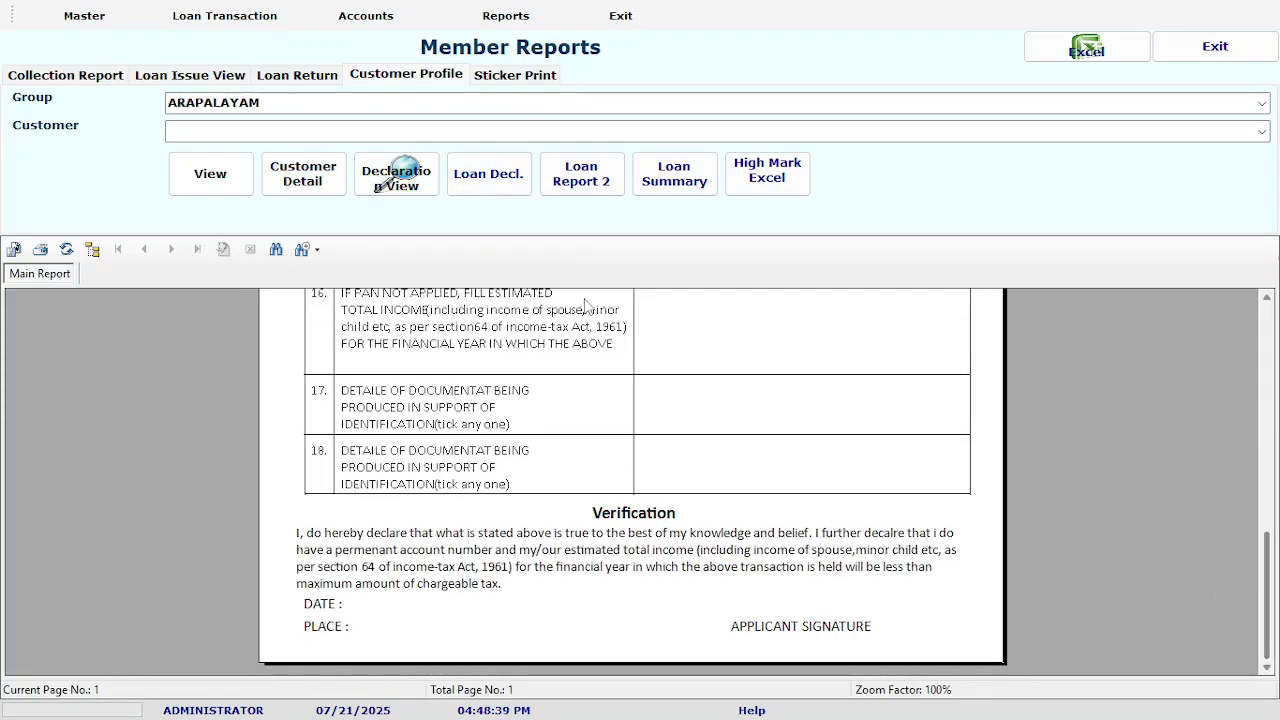
{"action": "left_click", "coordinate": [484, 180]}
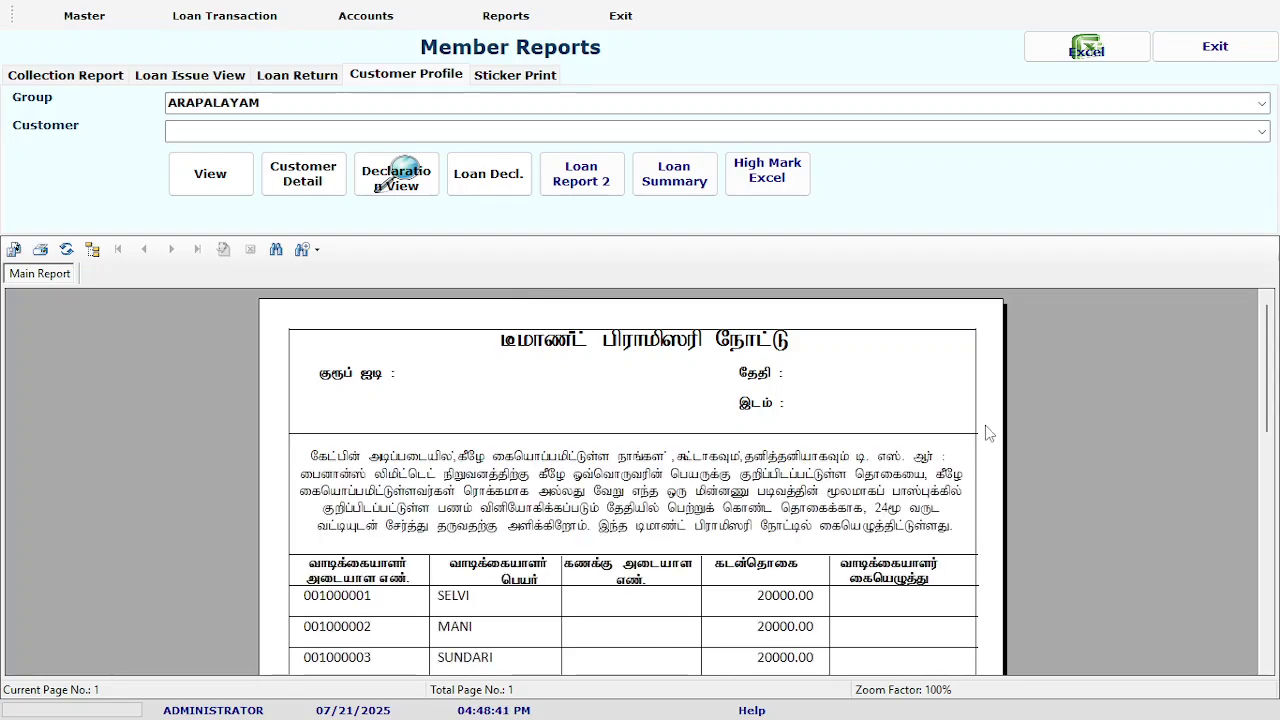
{"action": "left_click", "coordinate": [1268, 641]}
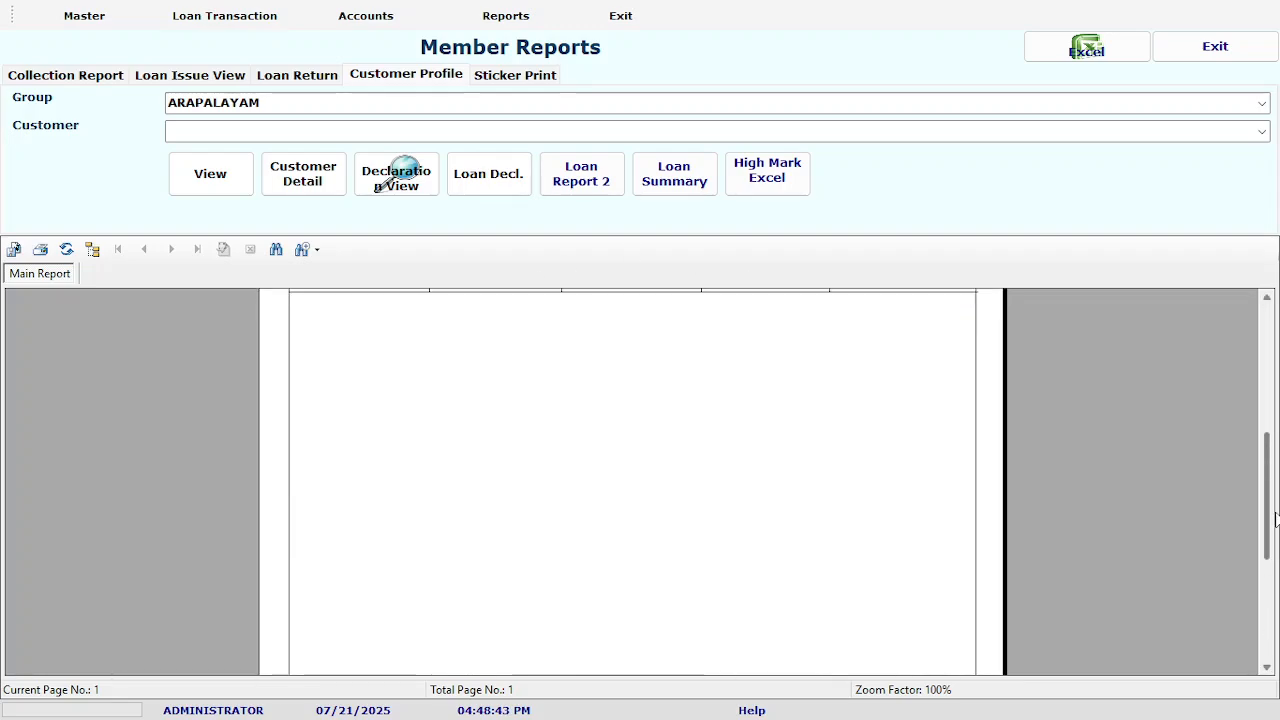
{"action": "left_click", "coordinate": [1264, 428]}
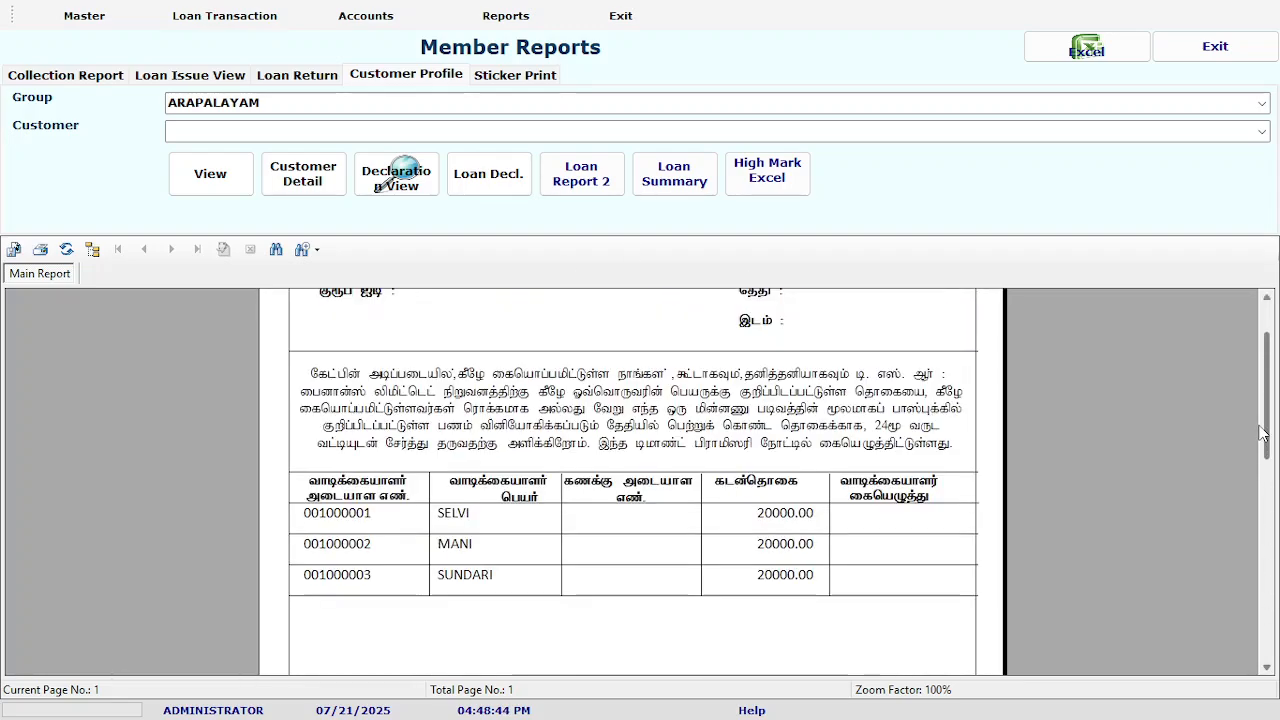
{"action": "left_click_drag", "start_coordinate": [1263, 433], "coordinate": [1263, 429]}
{"action": "left_click", "coordinate": [587, 184]}
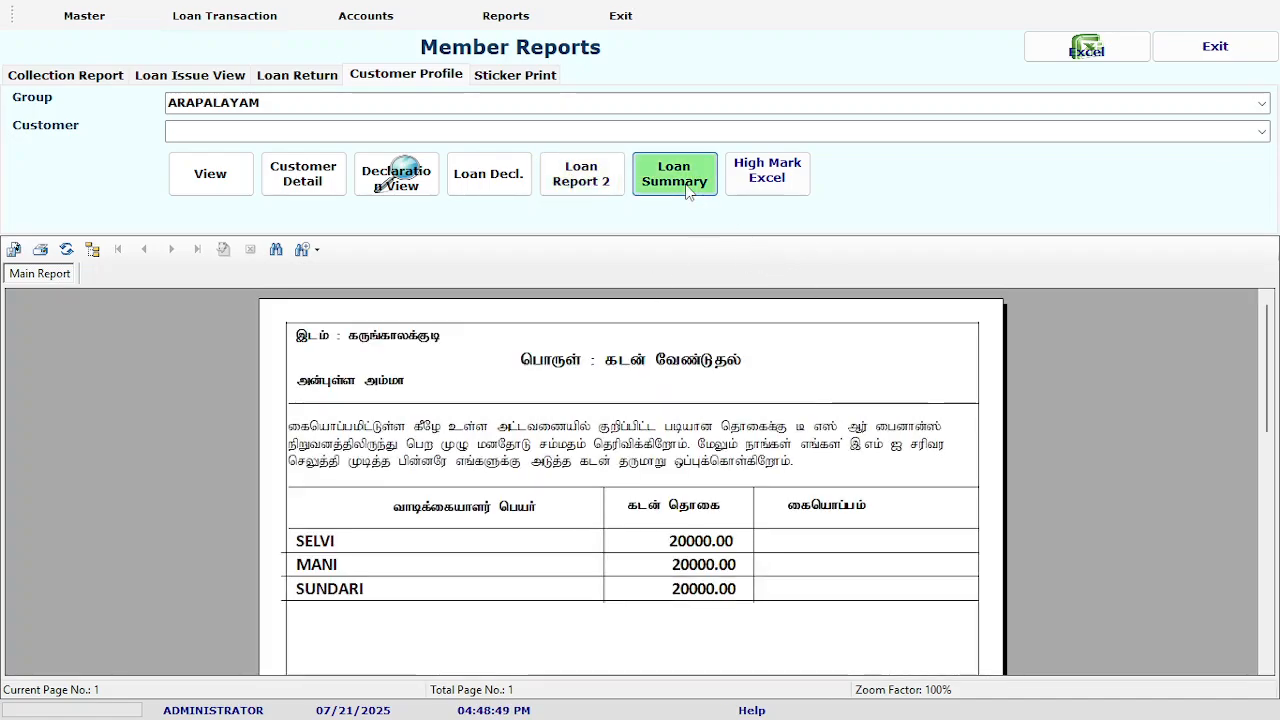
{"action": "left_click", "coordinate": [687, 190]}
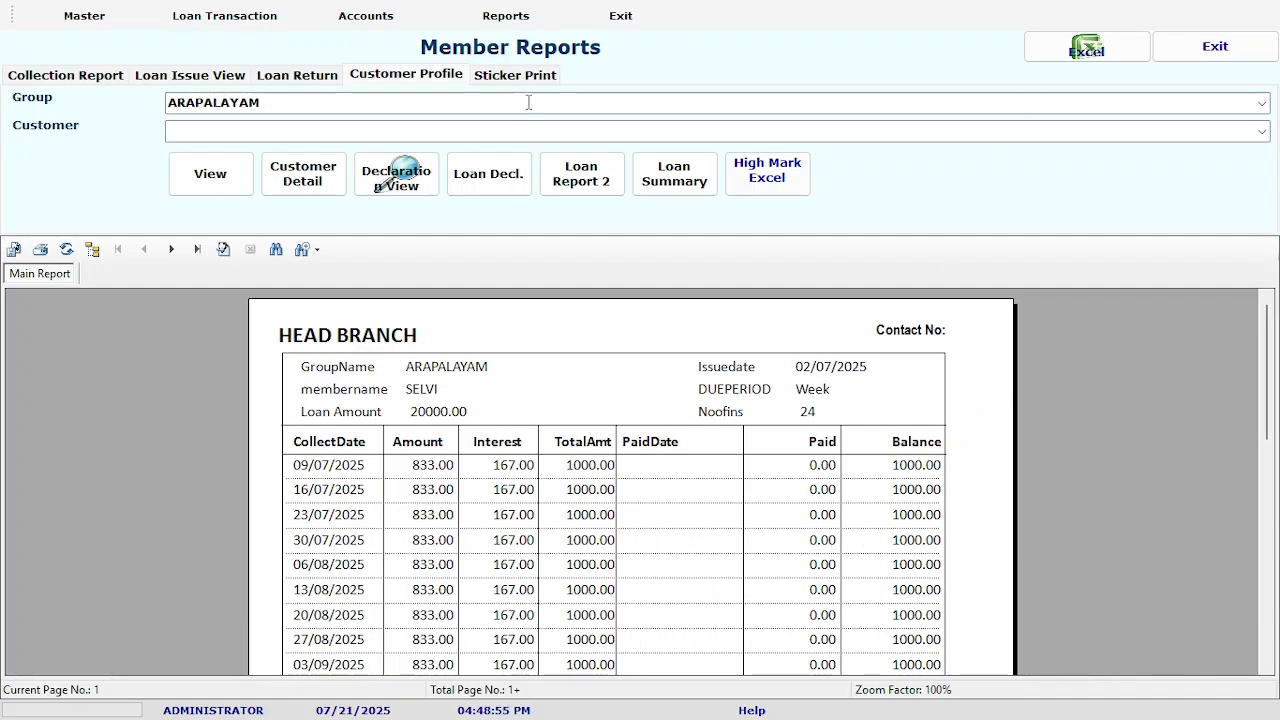
Generate the 09/07/2025 collection report in both formats, then close Member Reports
{"action": "left_click", "coordinate": [88, 78]}
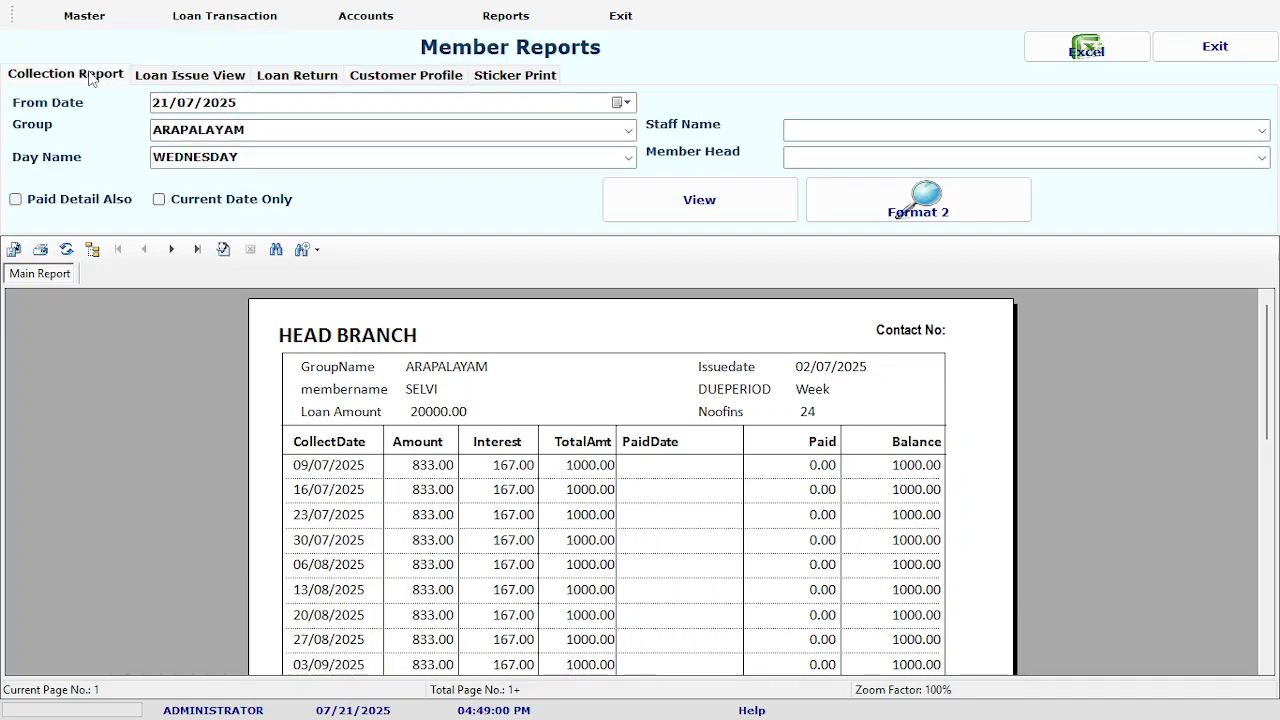
{"action": "left_click", "coordinate": [157, 108]}
{"action": "type", "text": "9"}
{"action": "left_click", "coordinate": [657, 200]}
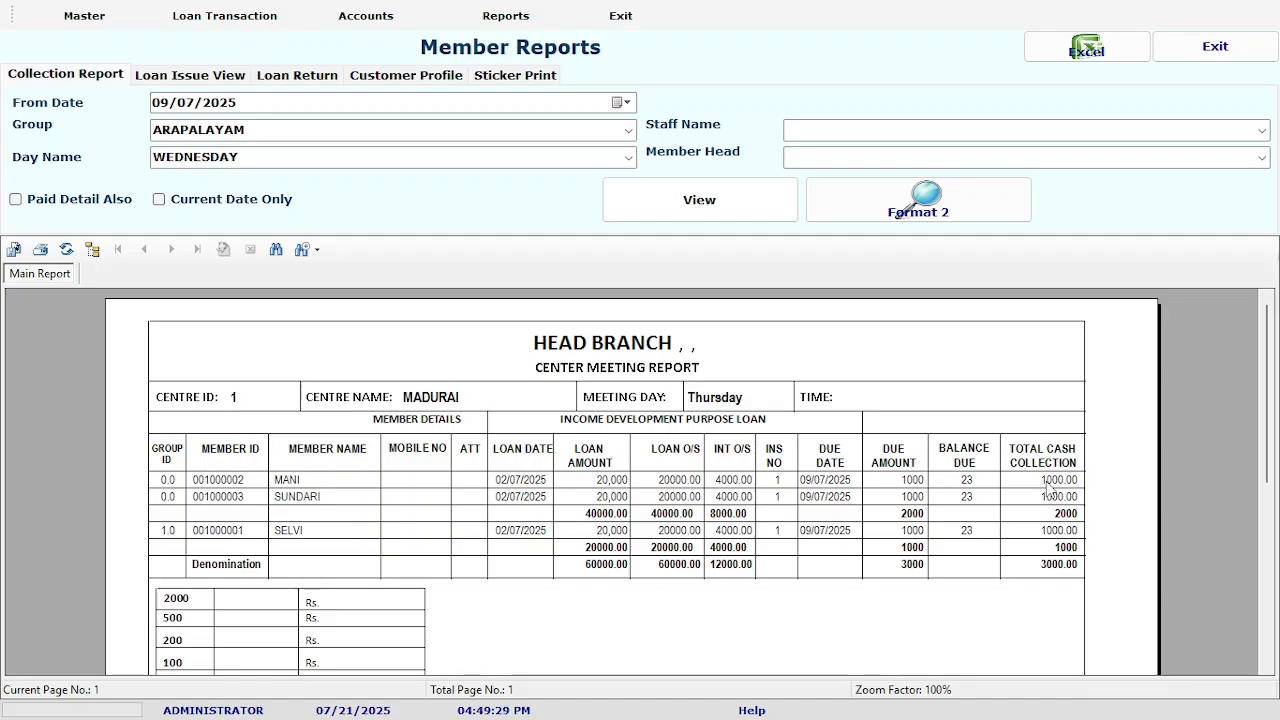
{"action": "left_click", "coordinate": [897, 207]}
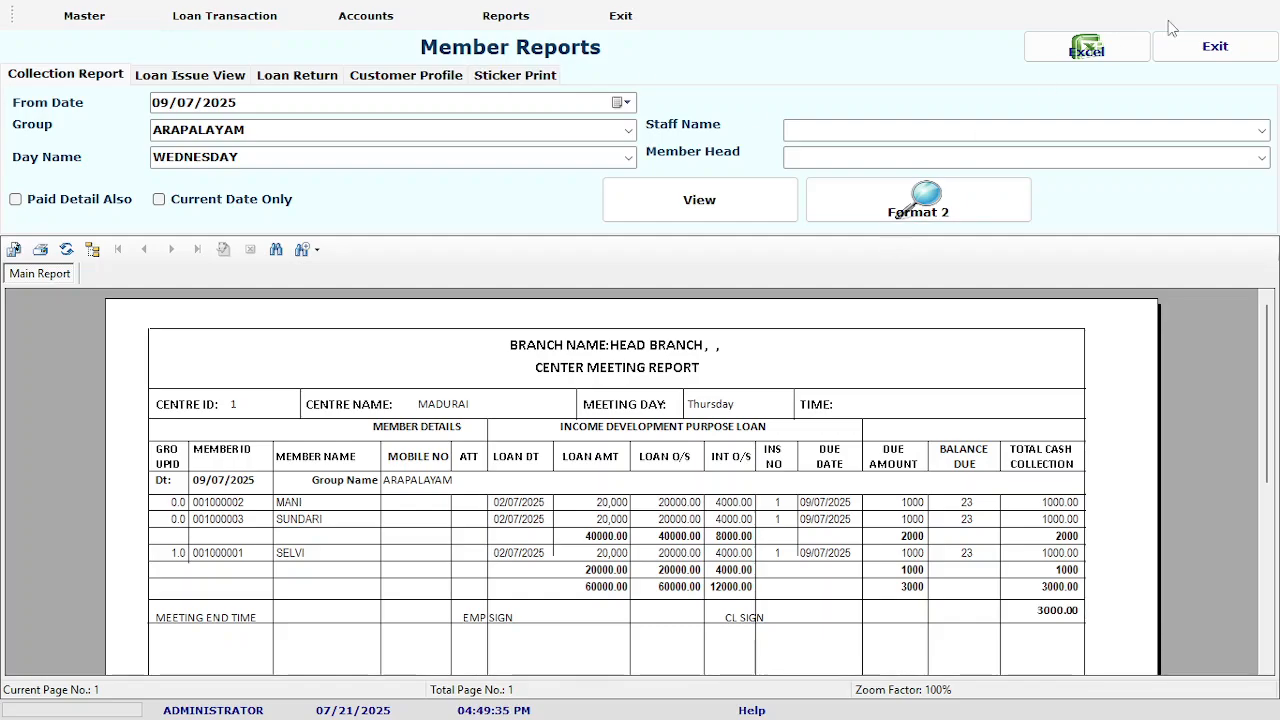
{"action": "left_click", "coordinate": [1242, 56]}
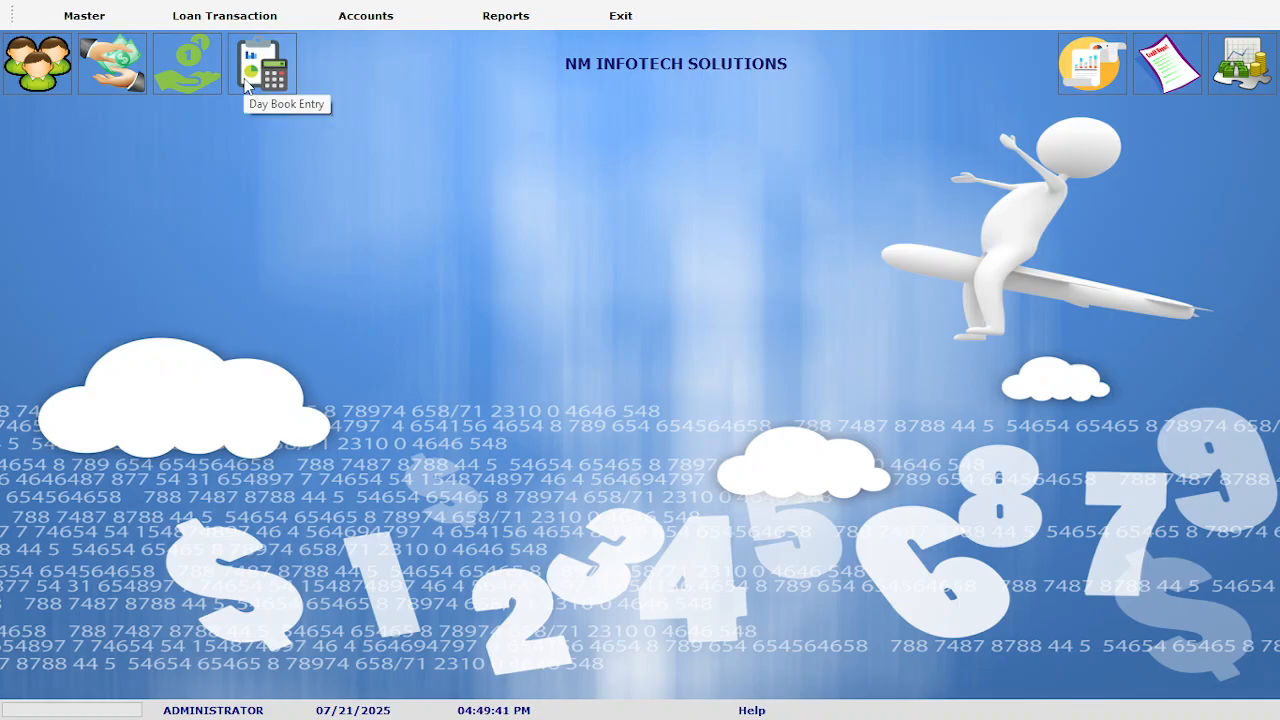
Start a 09/07/2025 loan return for ARAPALAYAM, paid by CASH ON HAND
{"action": "left_click", "coordinate": [195, 78]}
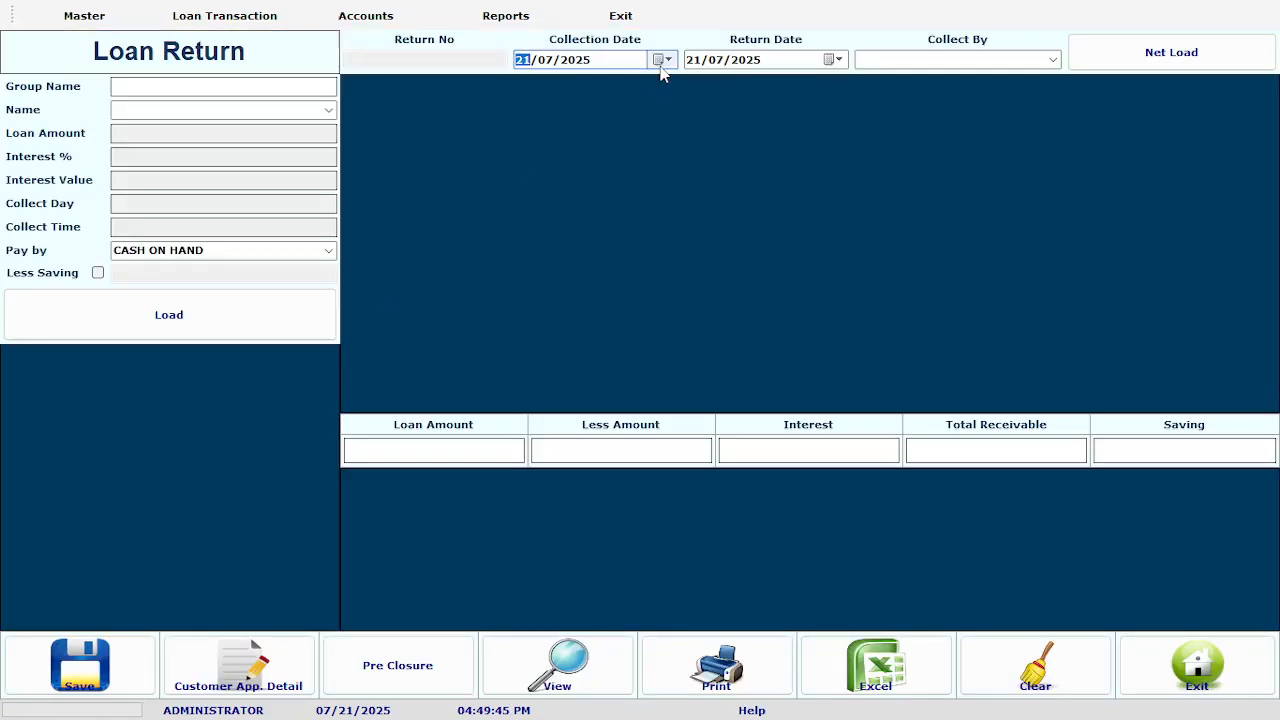
{"action": "key", "text": "Tab"}
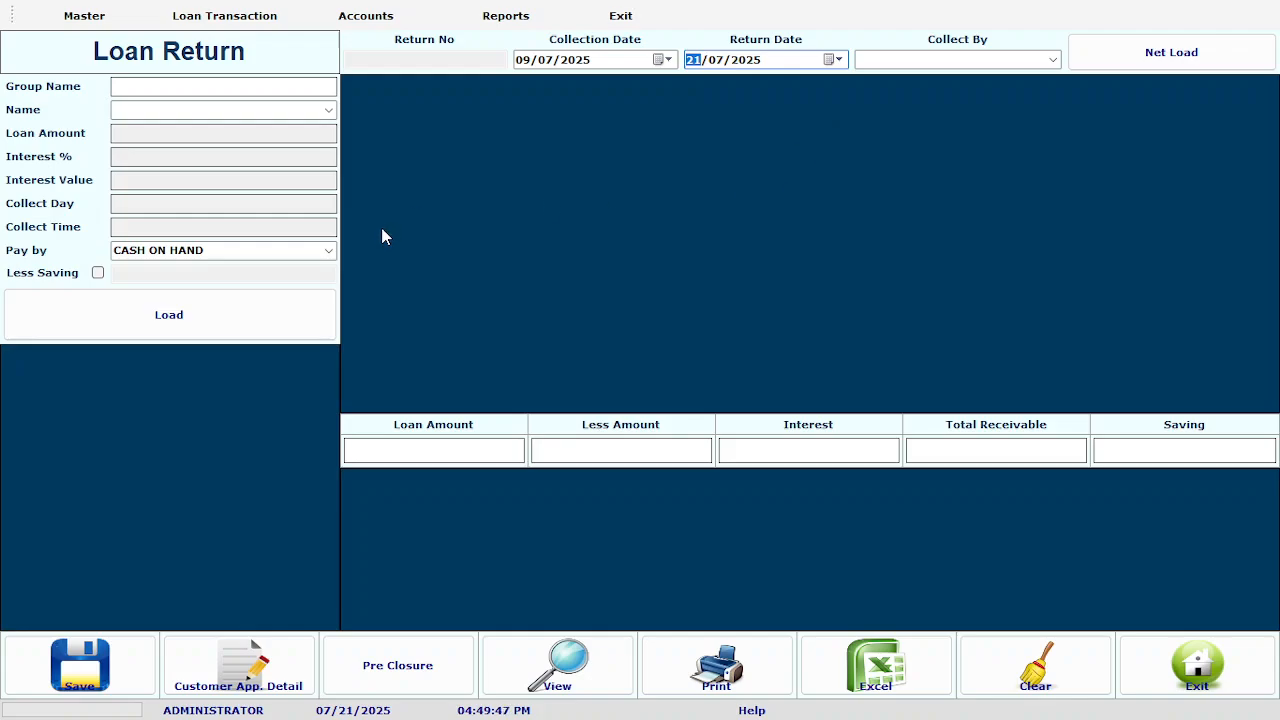
{"action": "left_click", "coordinate": [299, 89]}
{"action": "type", "text": "%"}
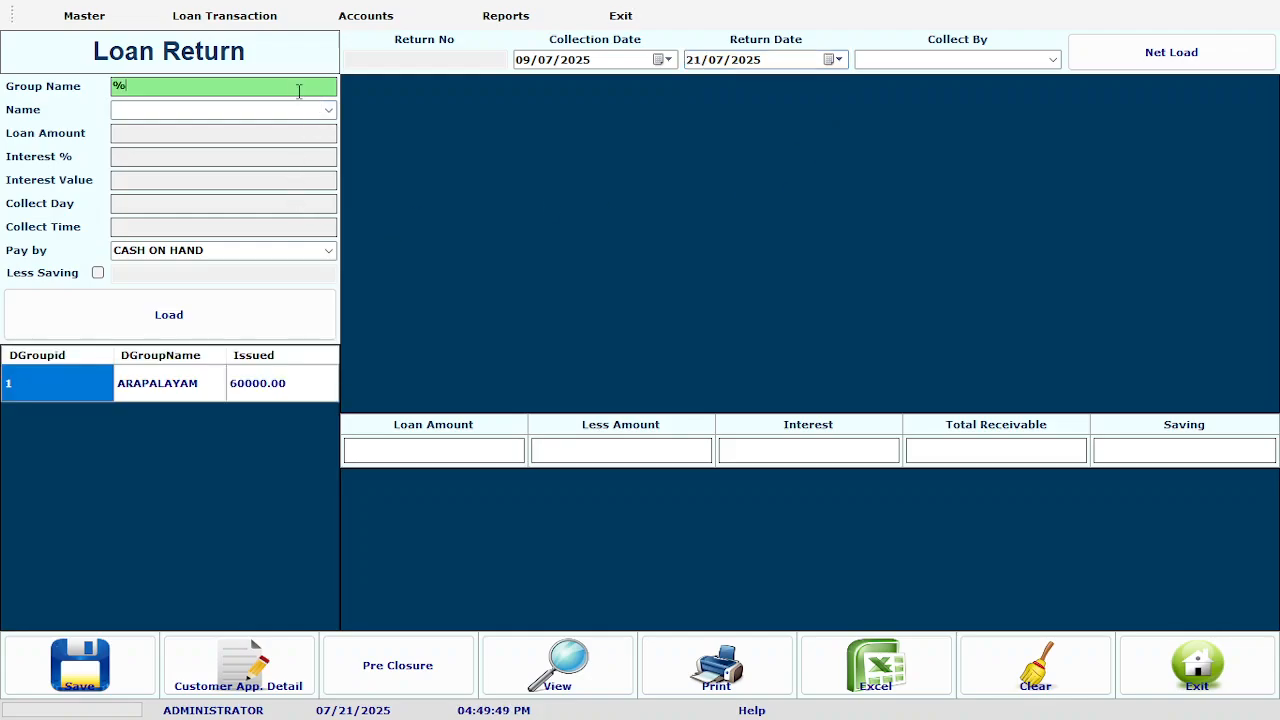
{"action": "key", "text": "Down"}
{"action": "key", "text": "Return"}
{"action": "key", "text": "Return"}
{"action": "key", "text": "Return"}
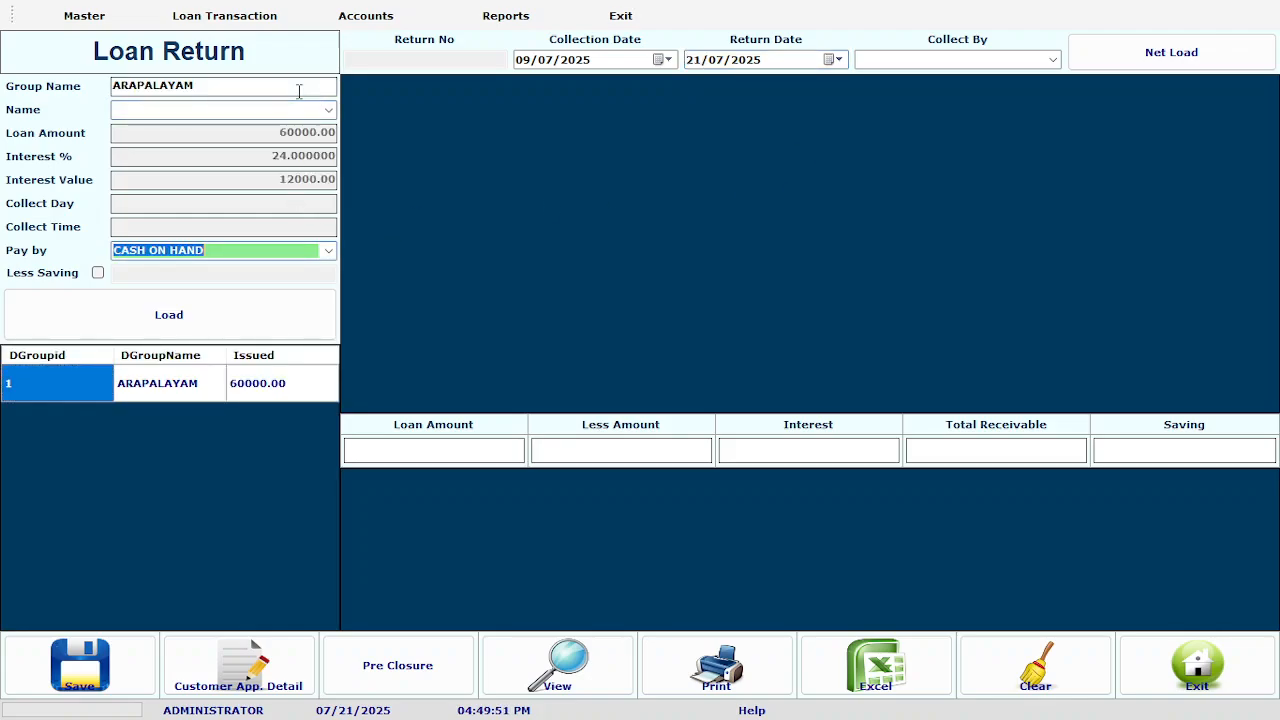
{"action": "key", "text": "Down"}
{"action": "key", "text": "Up"}
{"action": "key", "text": "Return"}
{"action": "key", "text": "Return"}
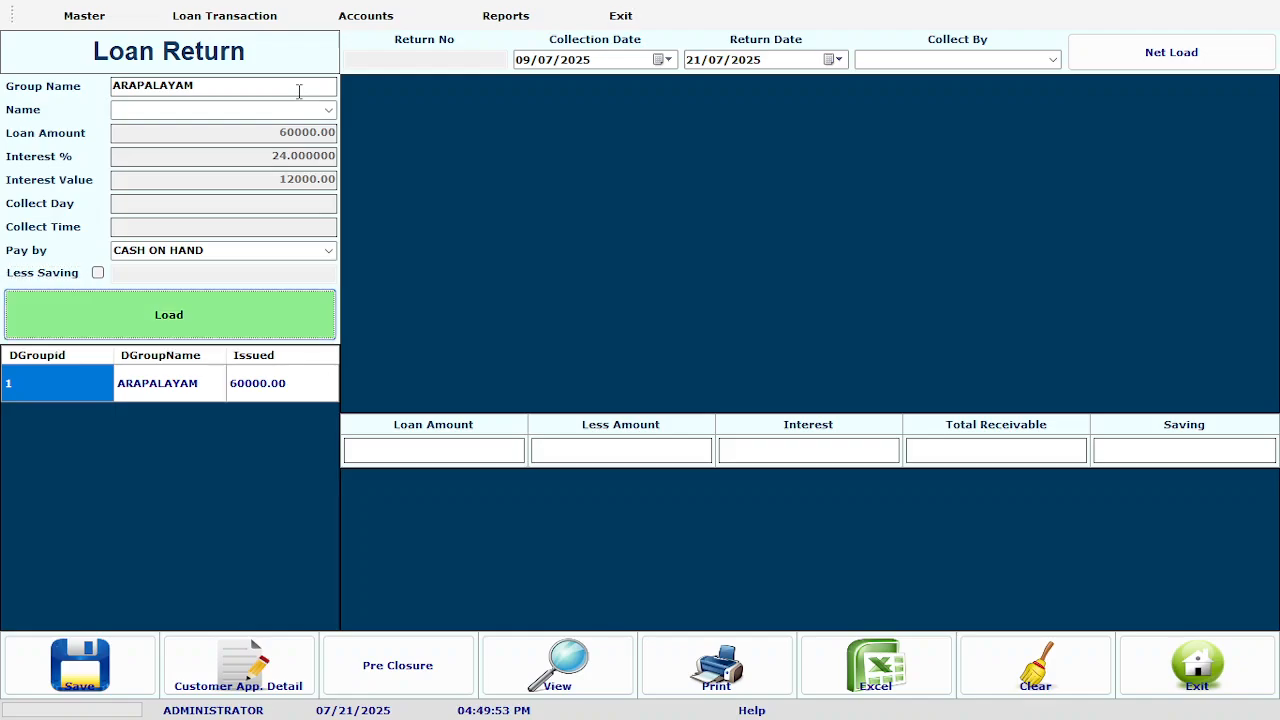
{"action": "key", "text": "Return"}
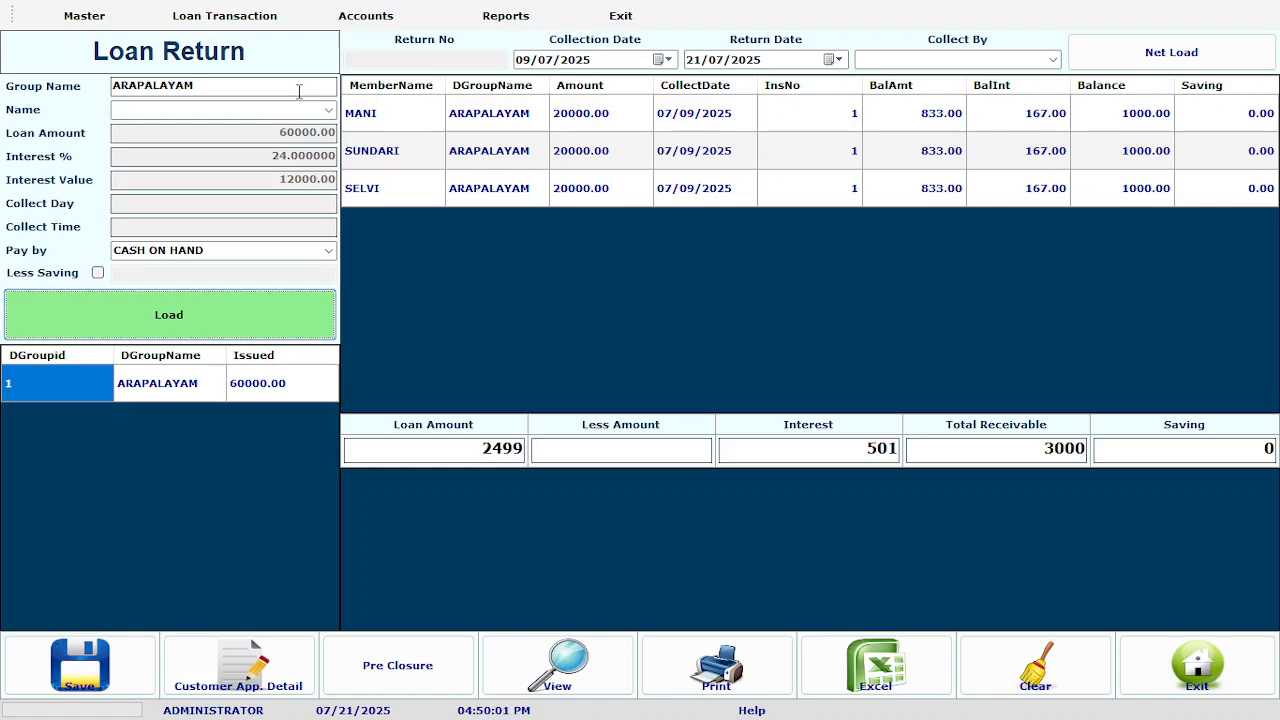
Zero SELVI's principal and interest, then save the 2000 repayment as receipt 1
{"action": "left_click", "coordinate": [926, 197]}
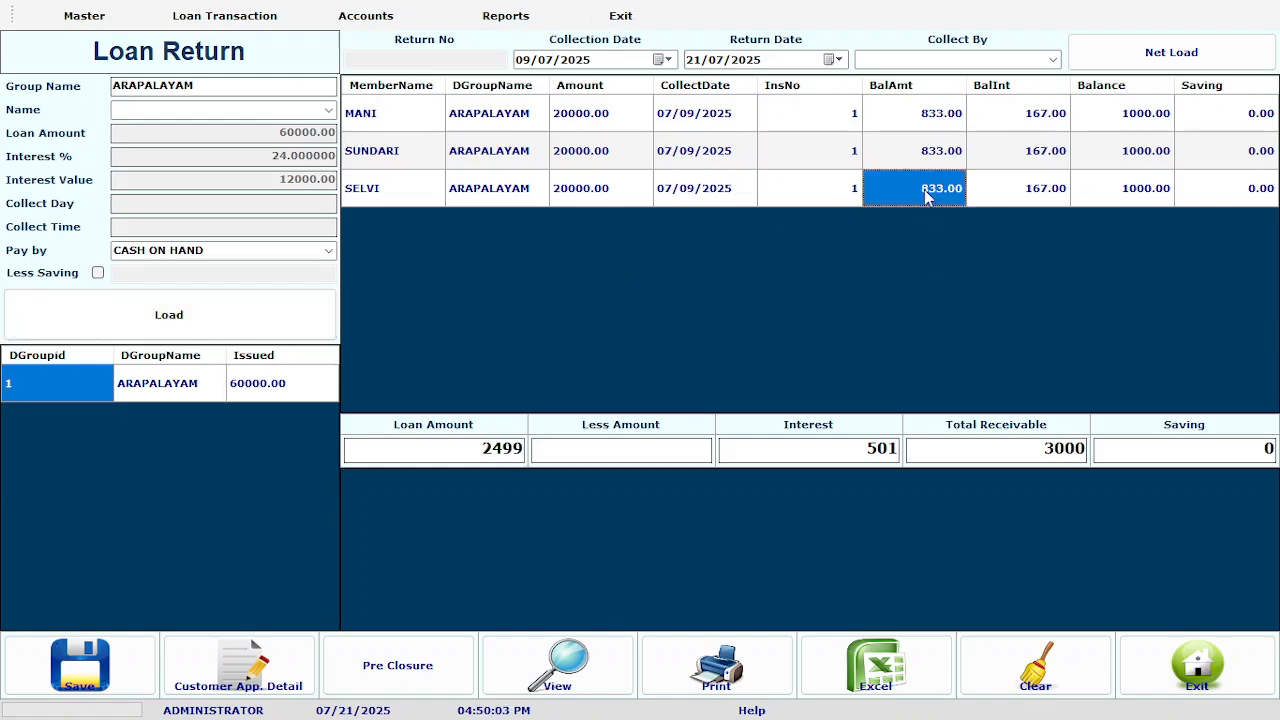
{"action": "type", "text": "0"}
{"action": "key", "text": "Tab"}
{"action": "type", "text": "0"}
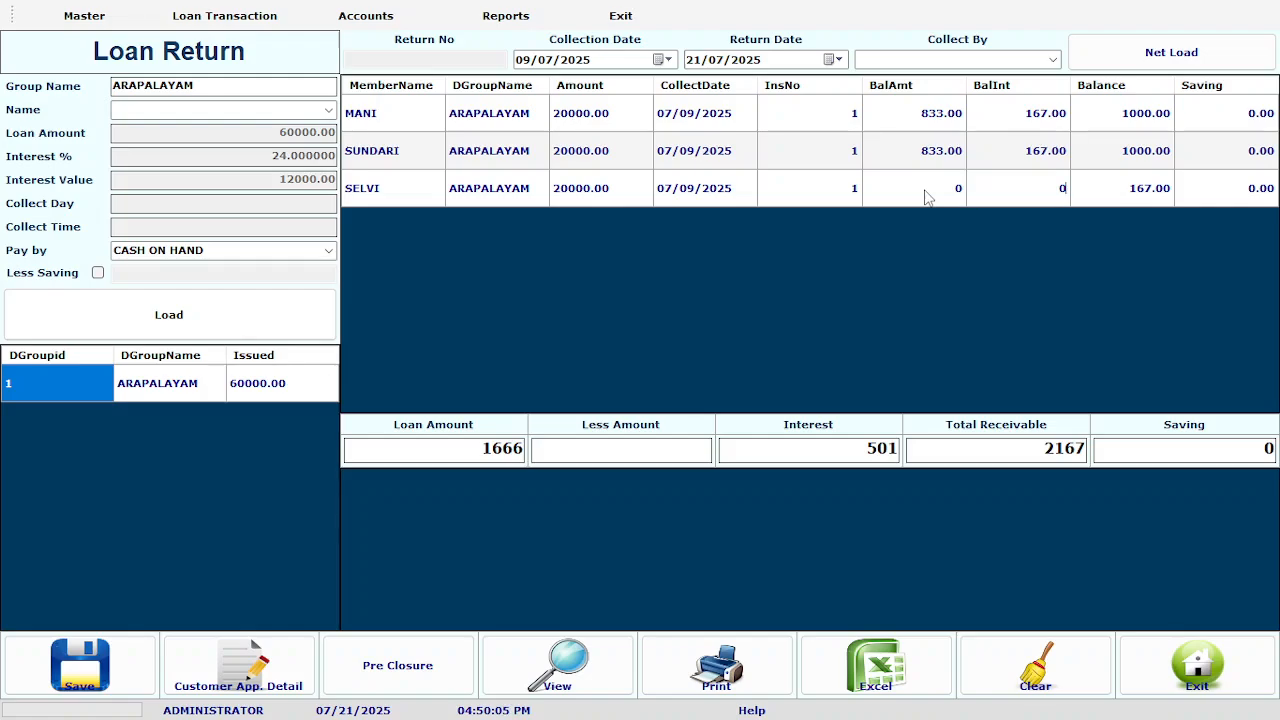
{"action": "key", "text": "Tab"}
{"action": "key", "text": "Up"}
{"action": "key", "text": "Left"}
{"action": "key", "text": "Left"}
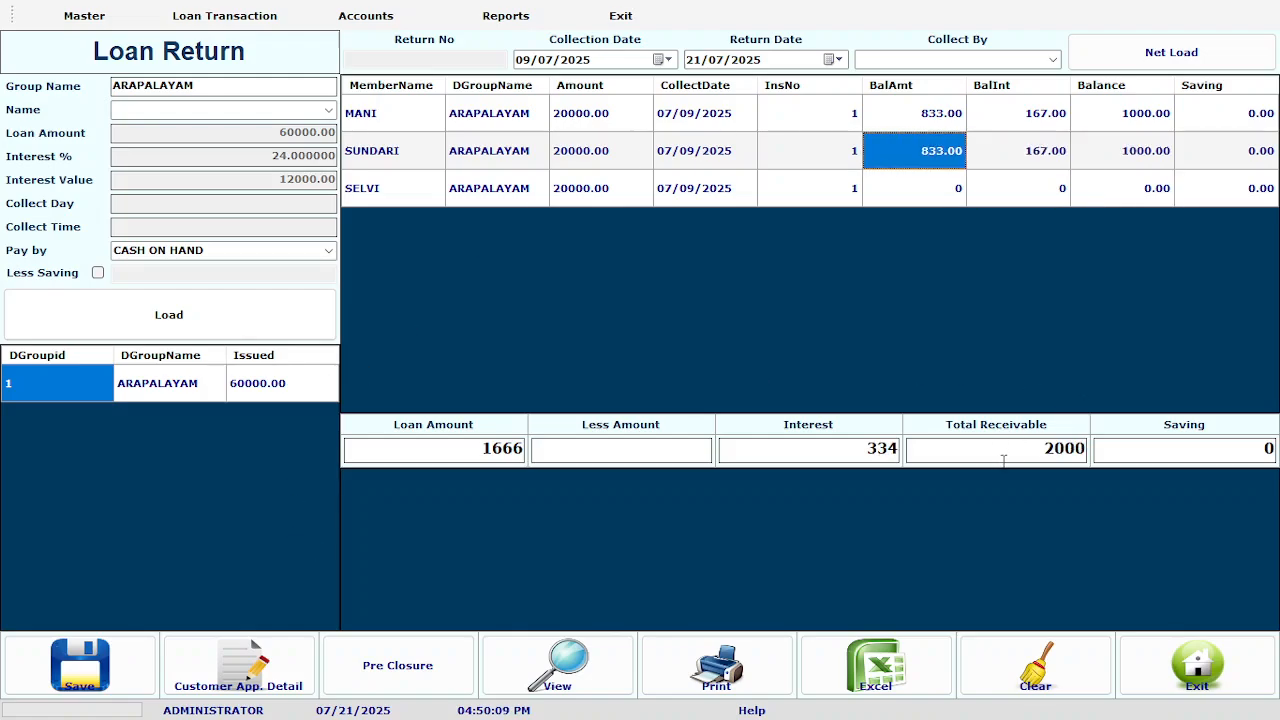
{"action": "left_click", "coordinate": [80, 672]}
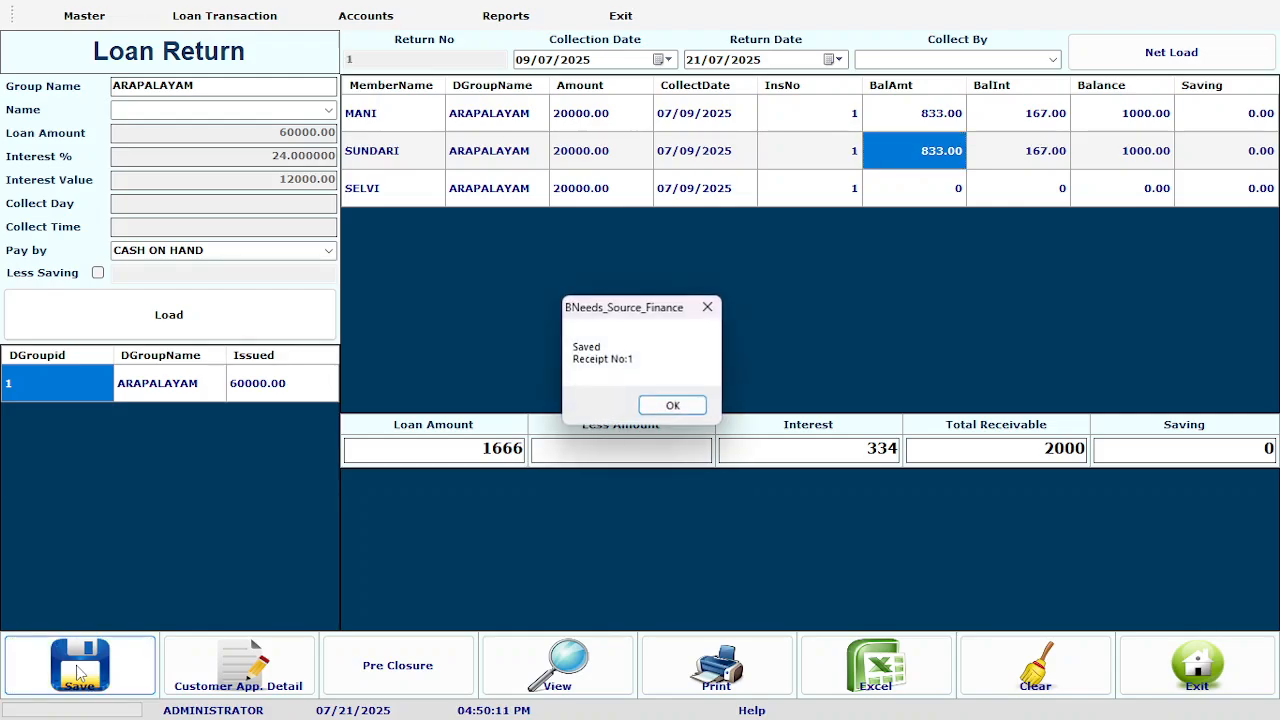
{"action": "key", "text": "Return"}
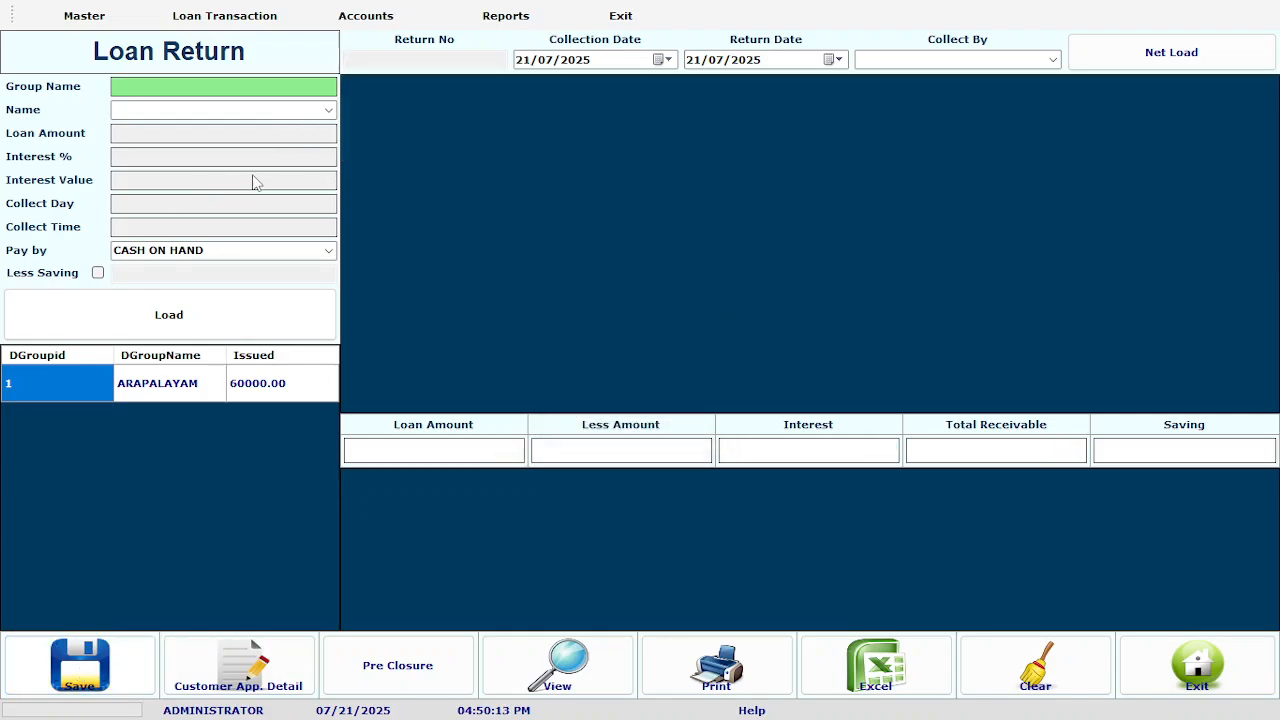
Set the collection date to 16/07/2025 and load ARAPALAYAM's dues
{"action": "left_click", "coordinate": [531, 62]}
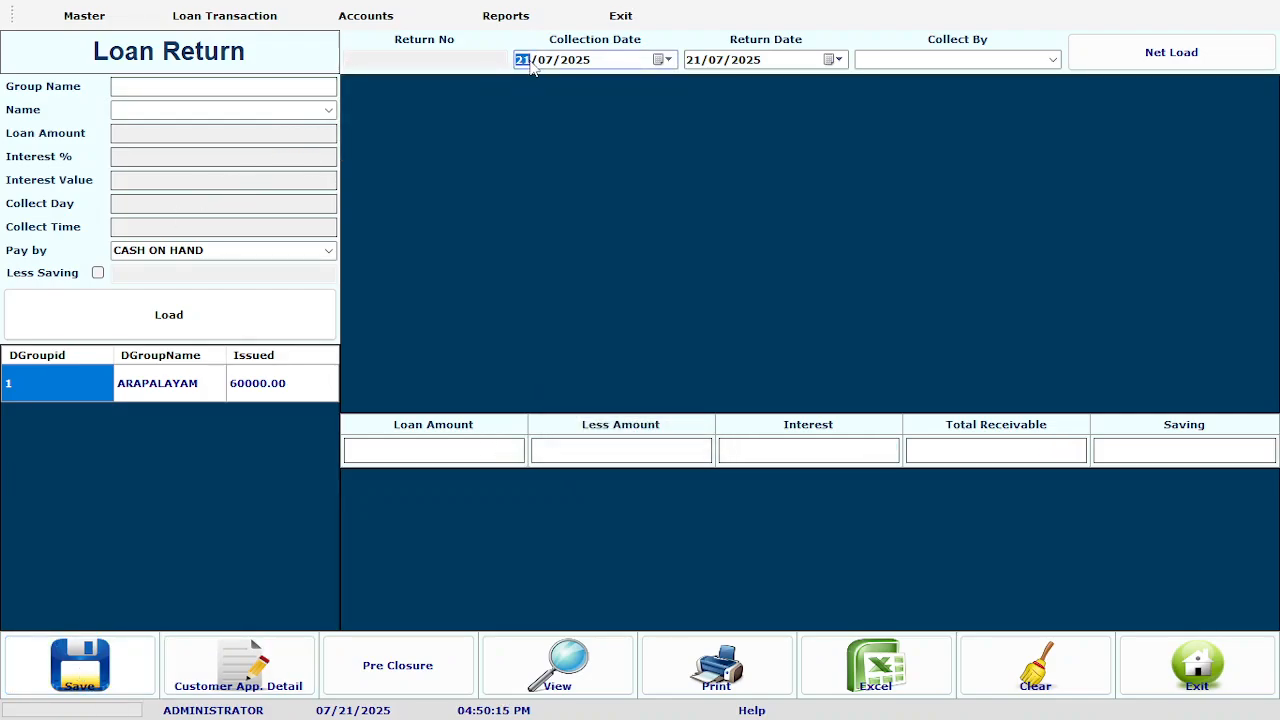
{"action": "type", "text": "06"}
{"action": "key", "text": "Tab"}
{"action": "left_click", "coordinate": [531, 62]}
{"action": "key", "text": "Tab"}
{"action": "key", "text": "Tab"}
{"action": "left_click", "coordinate": [174, 90]}
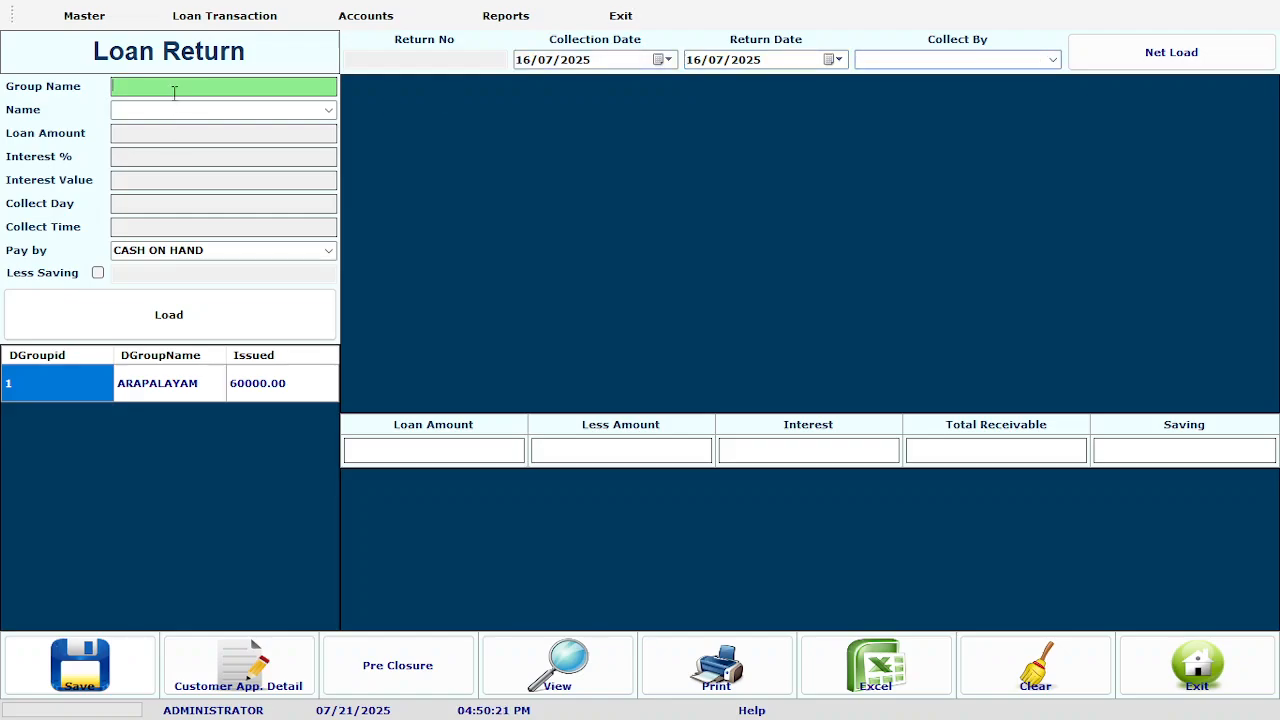
{"action": "key", "text": "Return"}
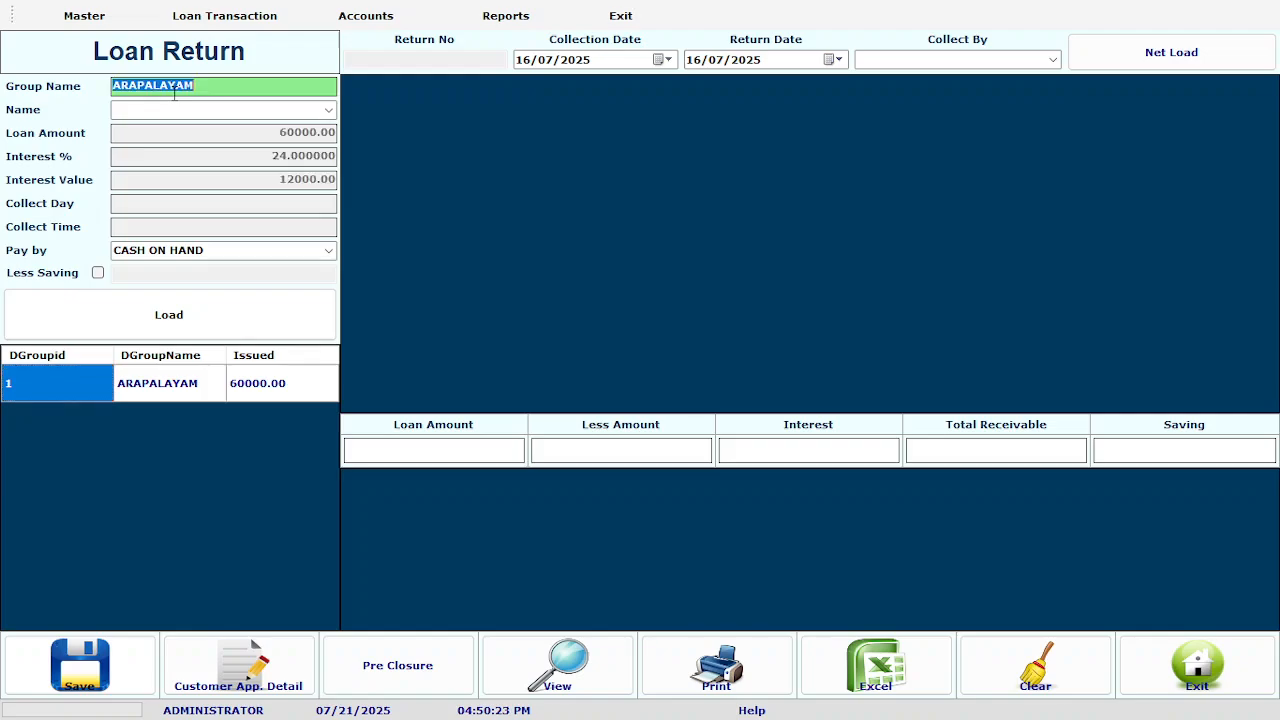
{"action": "key", "text": "Return"}
{"action": "key", "text": "Return"}
{"action": "key", "text": "Return"}
{"action": "key", "text": "Return"}
{"action": "key", "text": "Return"}
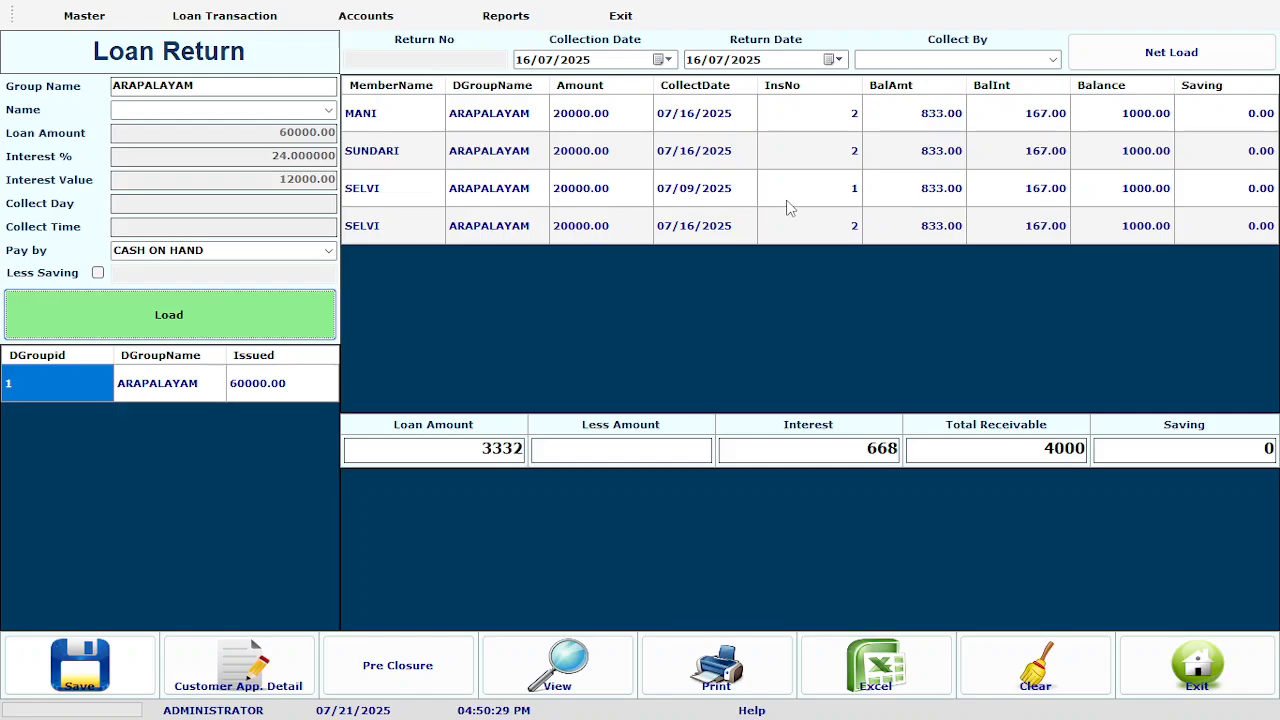
Select the instalment rows being repaid and save the 4000 repayment as receipt 2
{"action": "left_click_drag", "start_coordinate": [789, 200], "coordinate": [946, 235]}
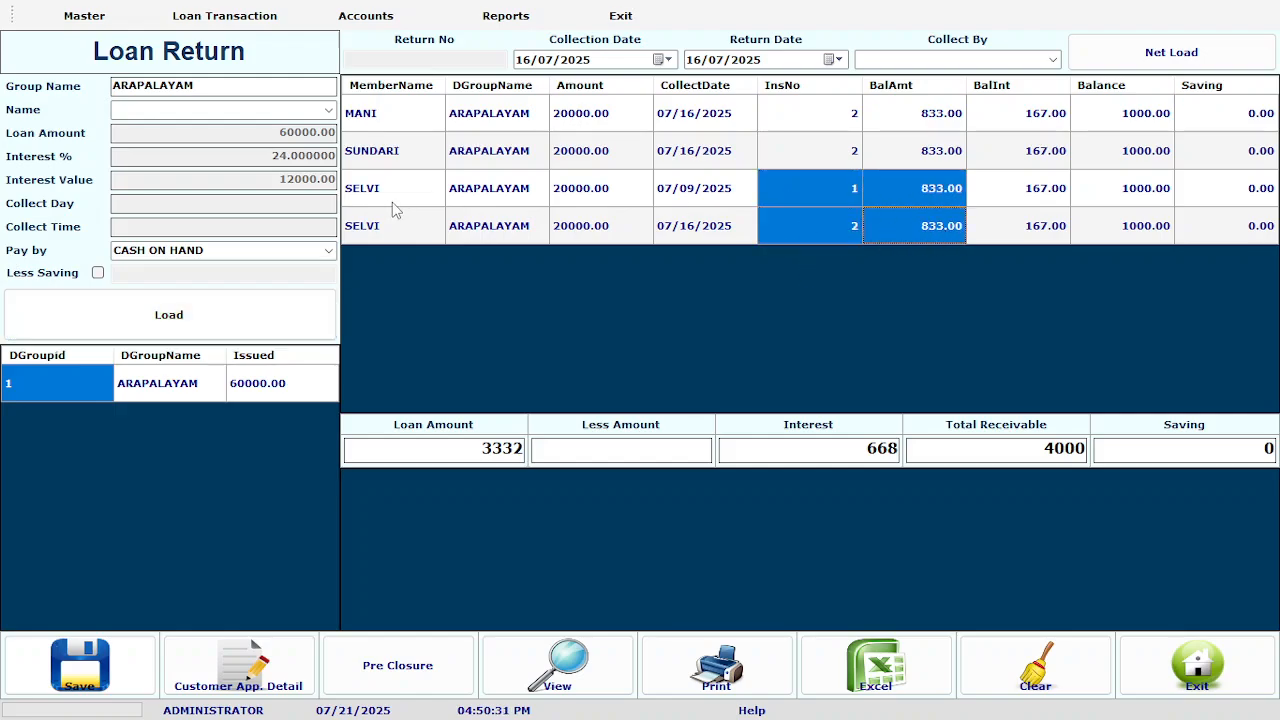
{"action": "left_click_drag", "start_coordinate": [391, 203], "coordinate": [1202, 238]}
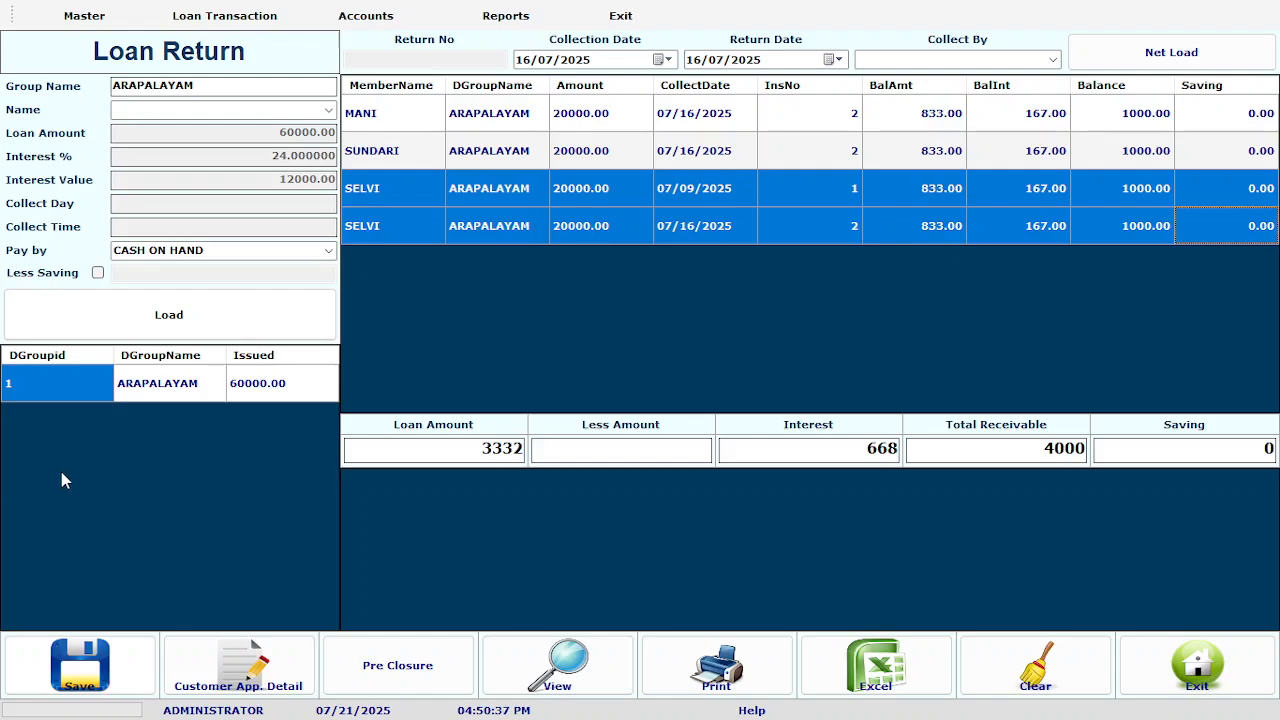
{"action": "left_click", "coordinate": [82, 655]}
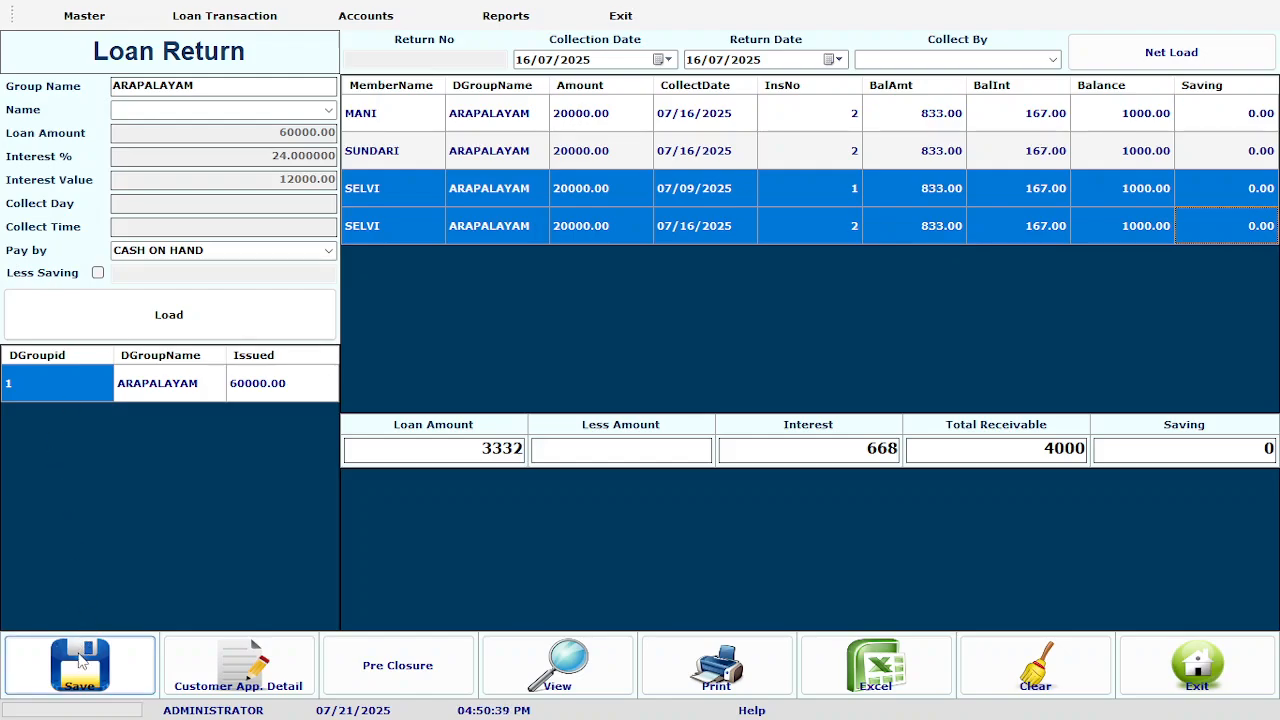
{"action": "key", "text": "Return"}
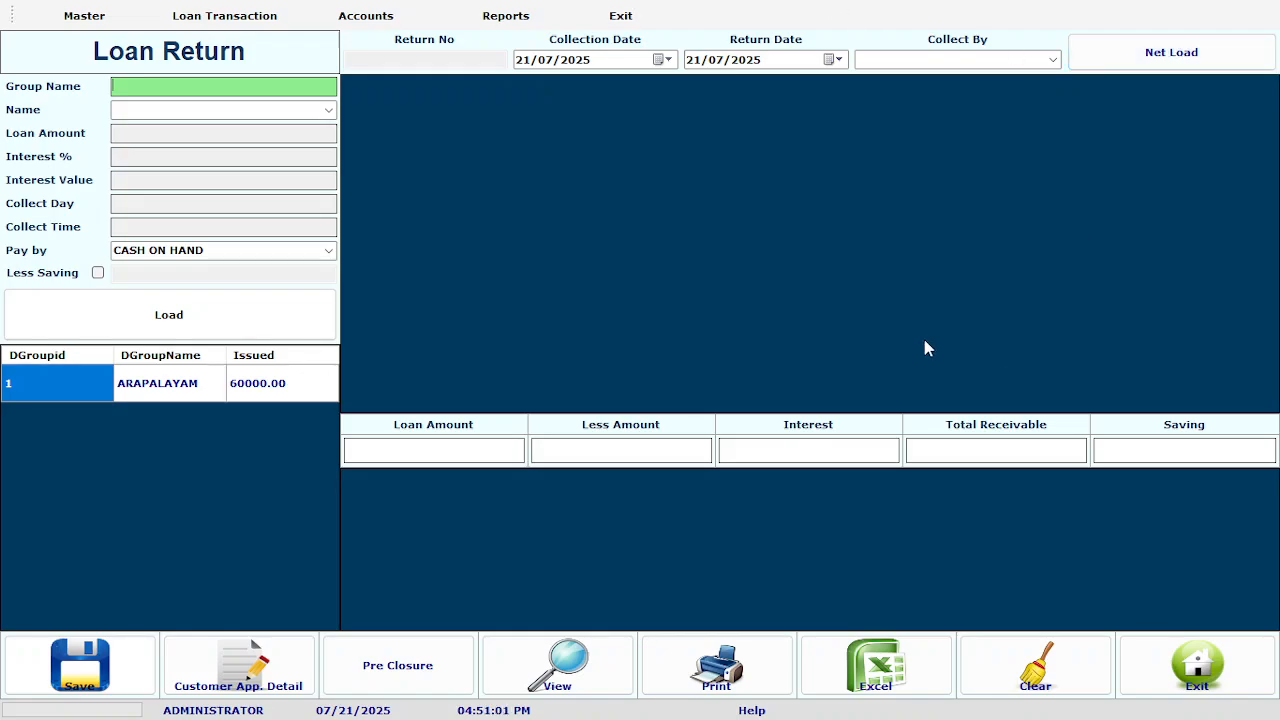
Close Loan Return and view ARAPALAYAM's loan collection report from 01/07/2025
{"action": "left_click", "coordinate": [1175, 670]}
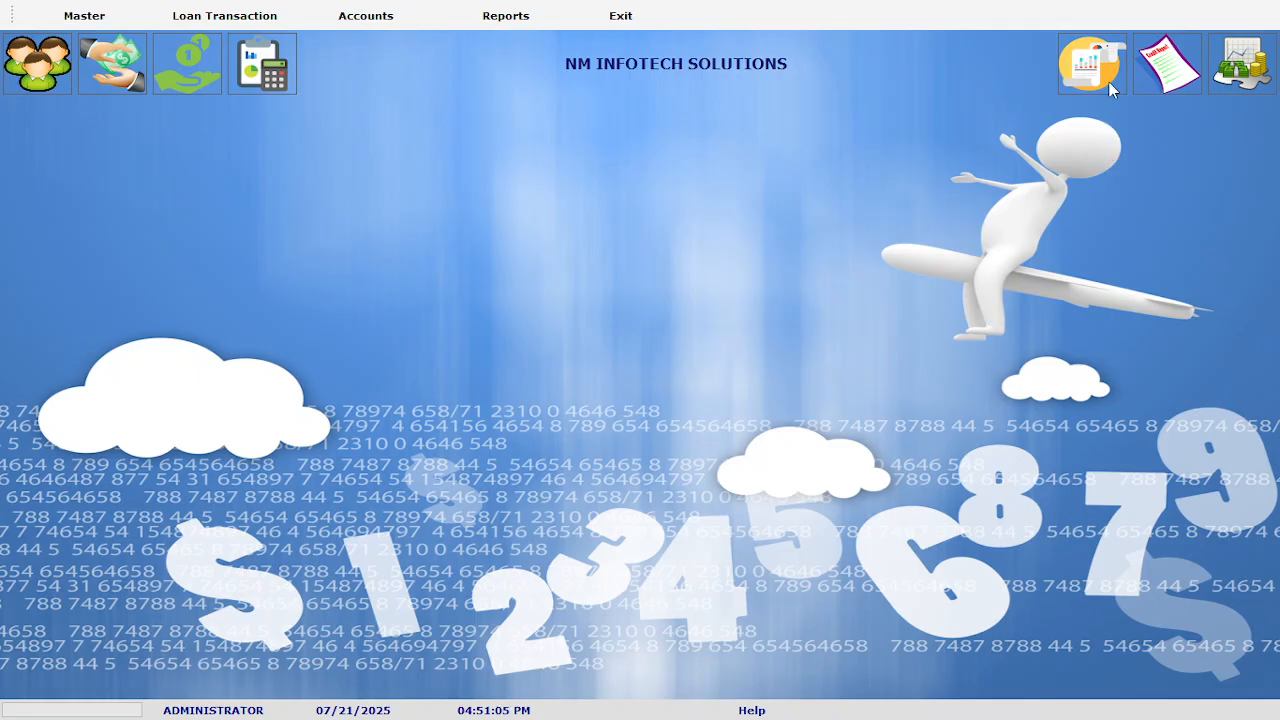
{"action": "left_click", "coordinate": [1098, 73]}
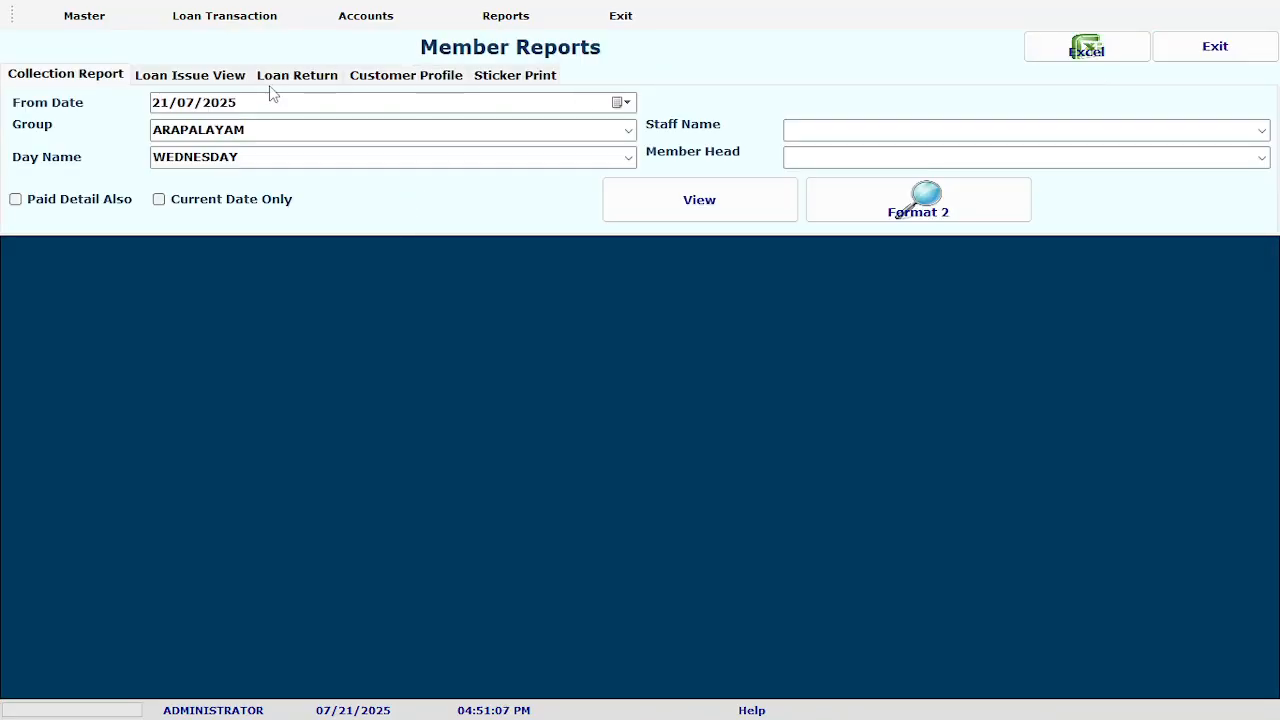
{"action": "left_click", "coordinate": [302, 77]}
{"action": "left_click", "coordinate": [285, 106]}
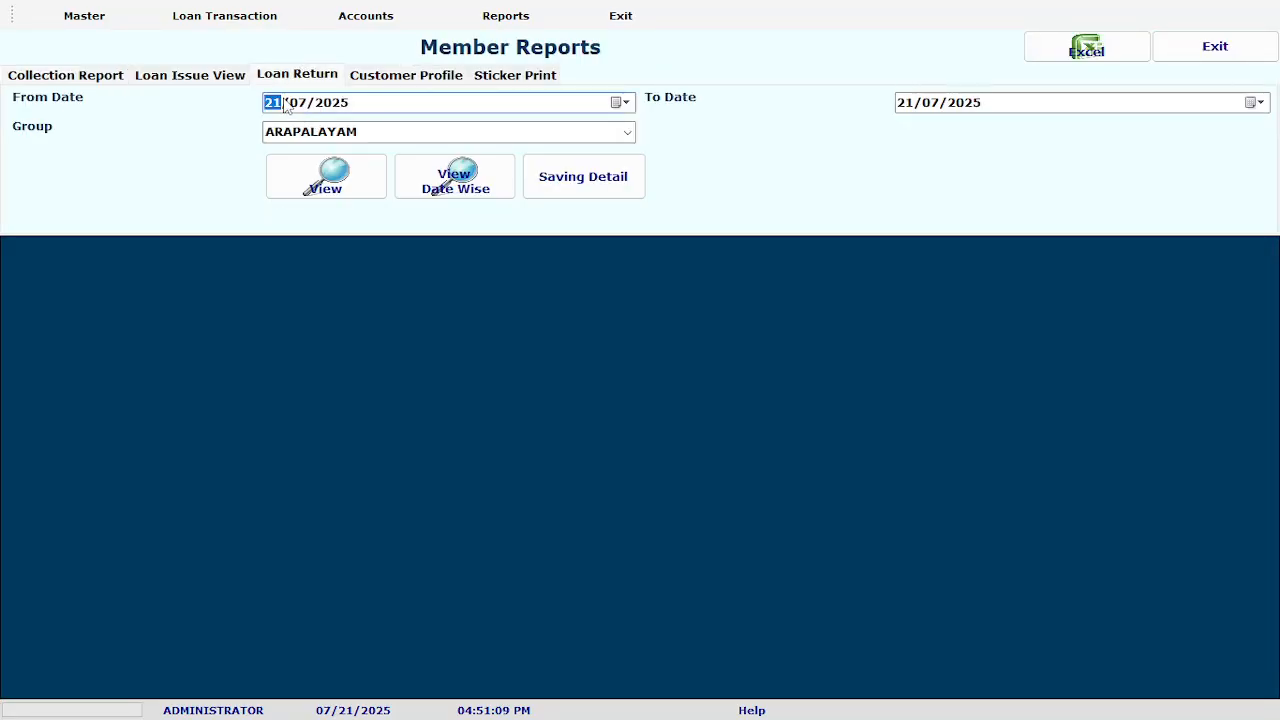
{"action": "left_click", "coordinate": [322, 186]}
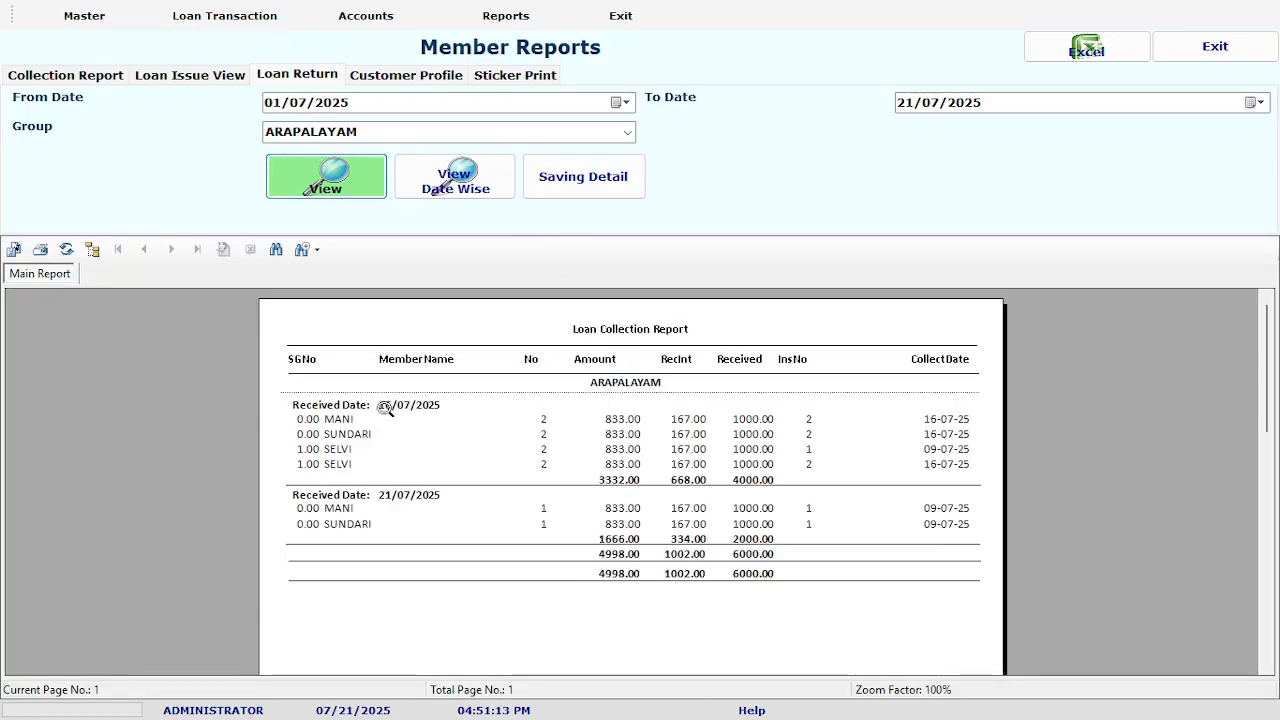
Review the 16/07 and 21/07 received dates and 09-07/16-07 collect dates
{"action": "left_click", "coordinate": [380, 406]}
{"action": "left_click", "coordinate": [413, 500]}
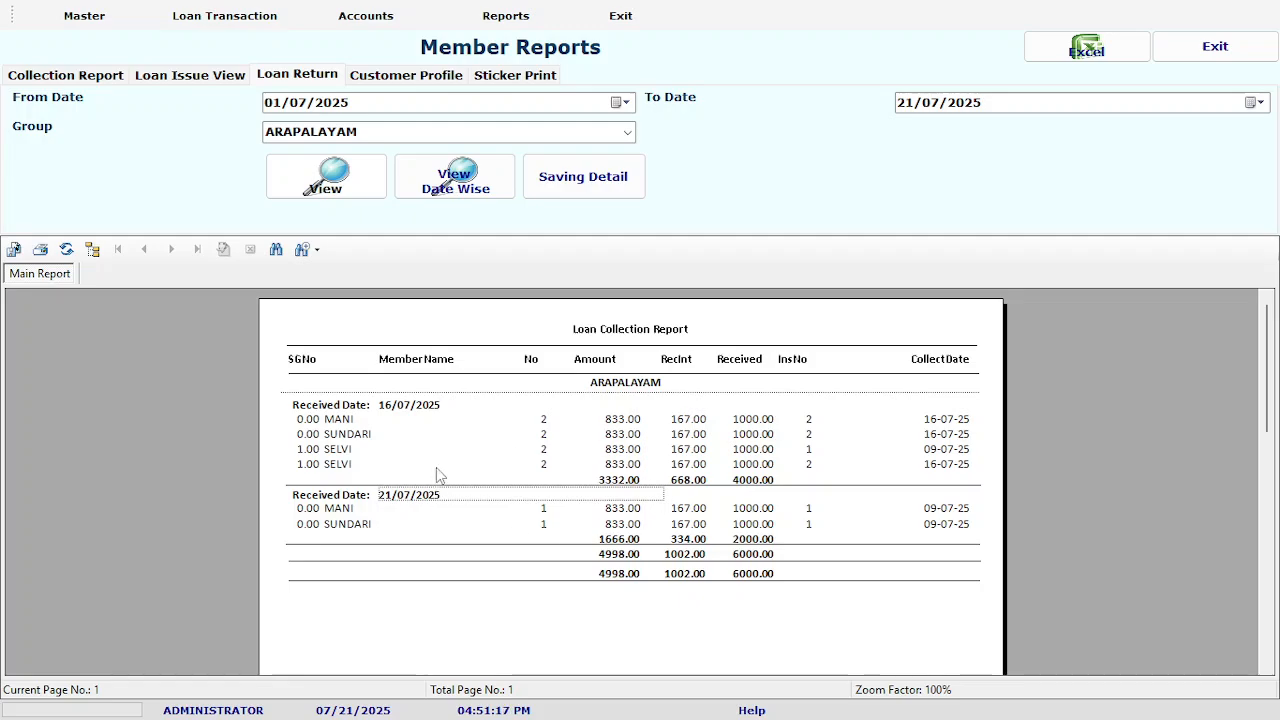
{"action": "left_click", "coordinate": [436, 467]}
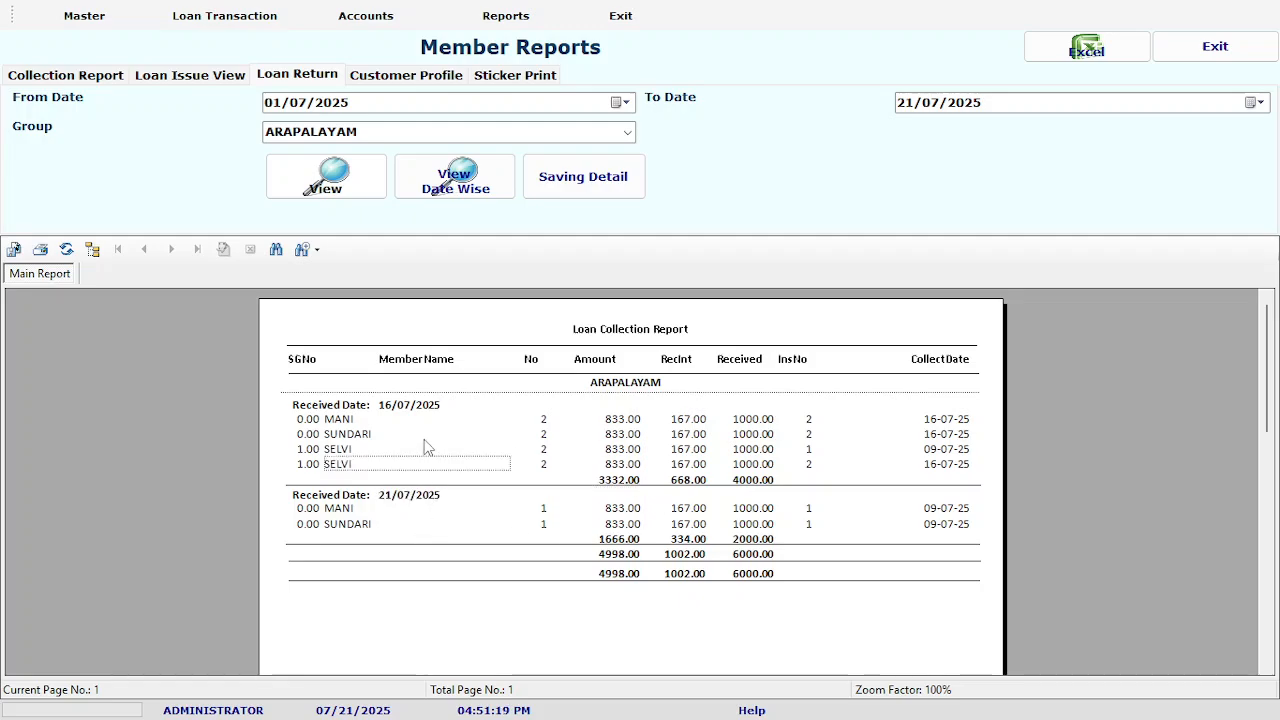
{"action": "left_click", "coordinate": [952, 507]}
{"action": "left_click", "coordinate": [936, 420]}
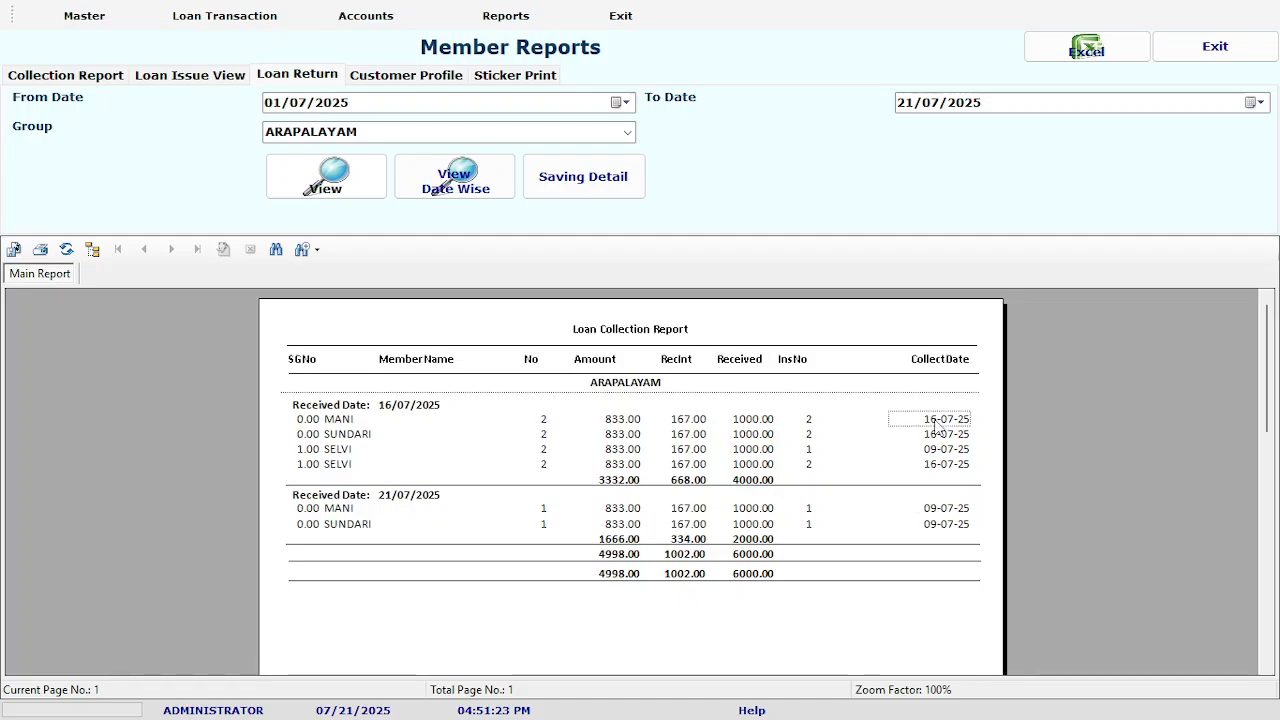
View the date-wise and savings detail reports, then close Member Reports
{"action": "left_click", "coordinate": [440, 182]}
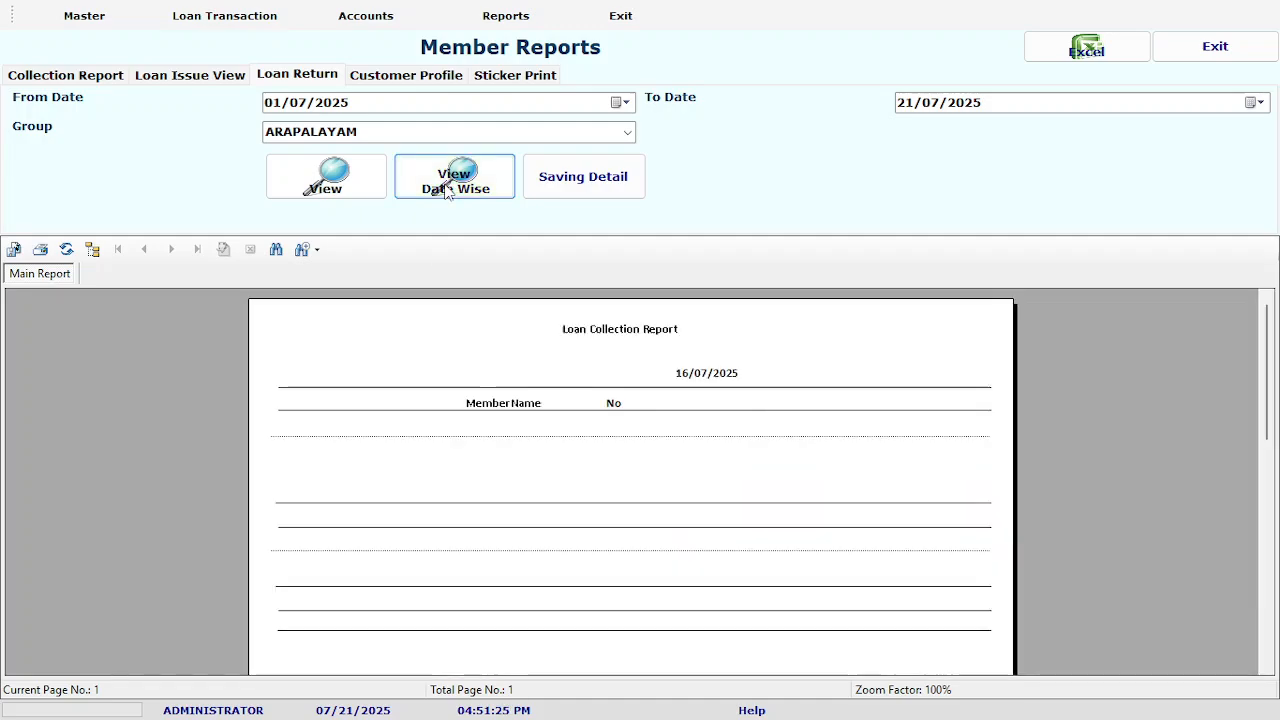
{"action": "left_click", "coordinate": [563, 191]}
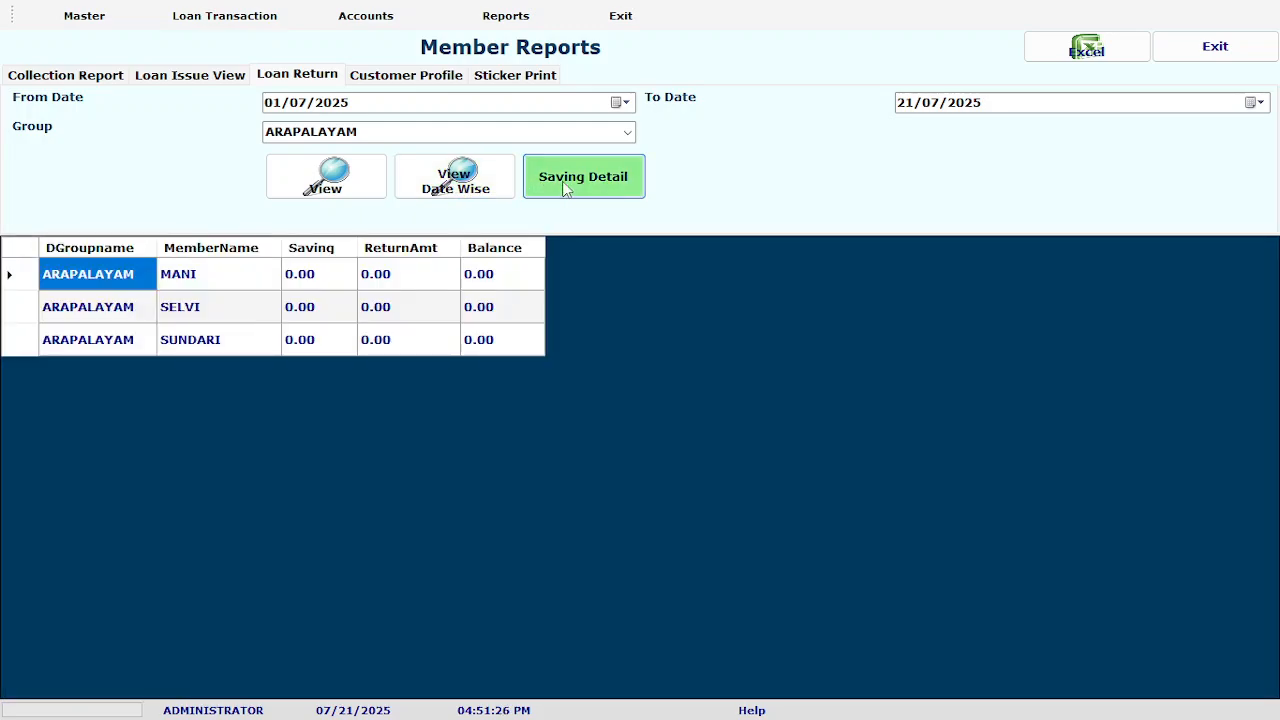
{"action": "left_click", "coordinate": [453, 198]}
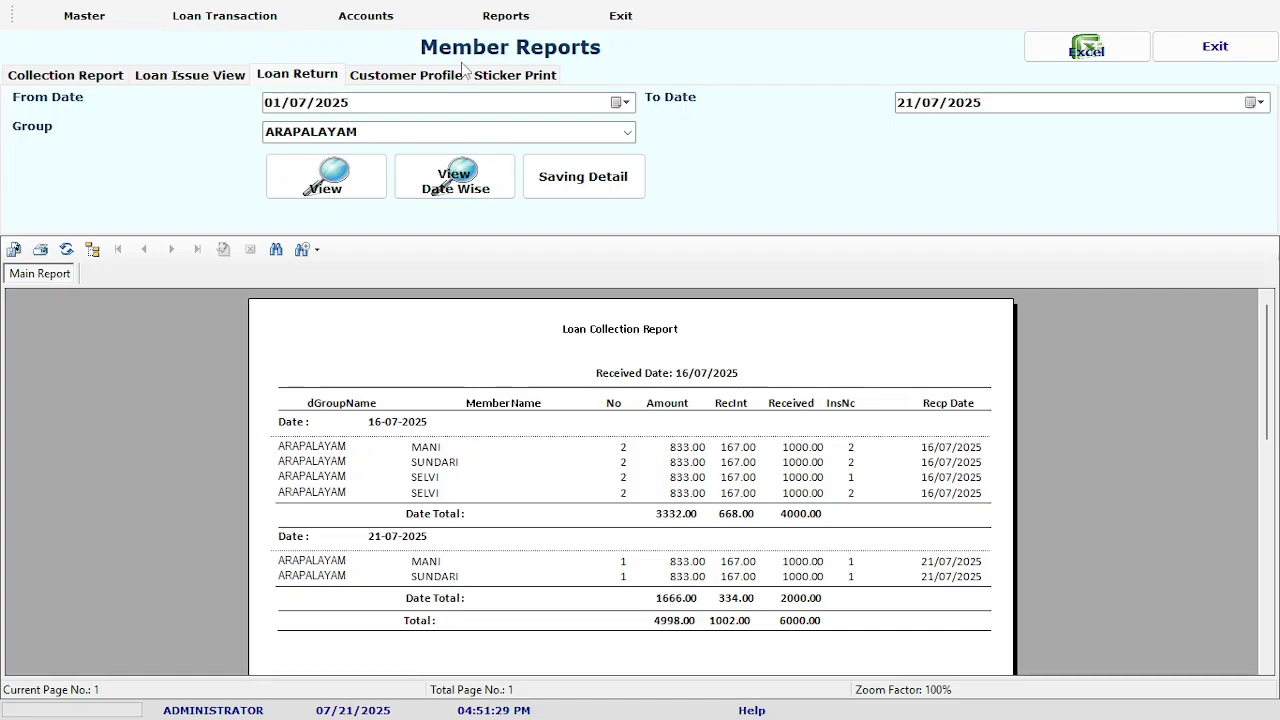
{"action": "left_click", "coordinate": [409, 77]}
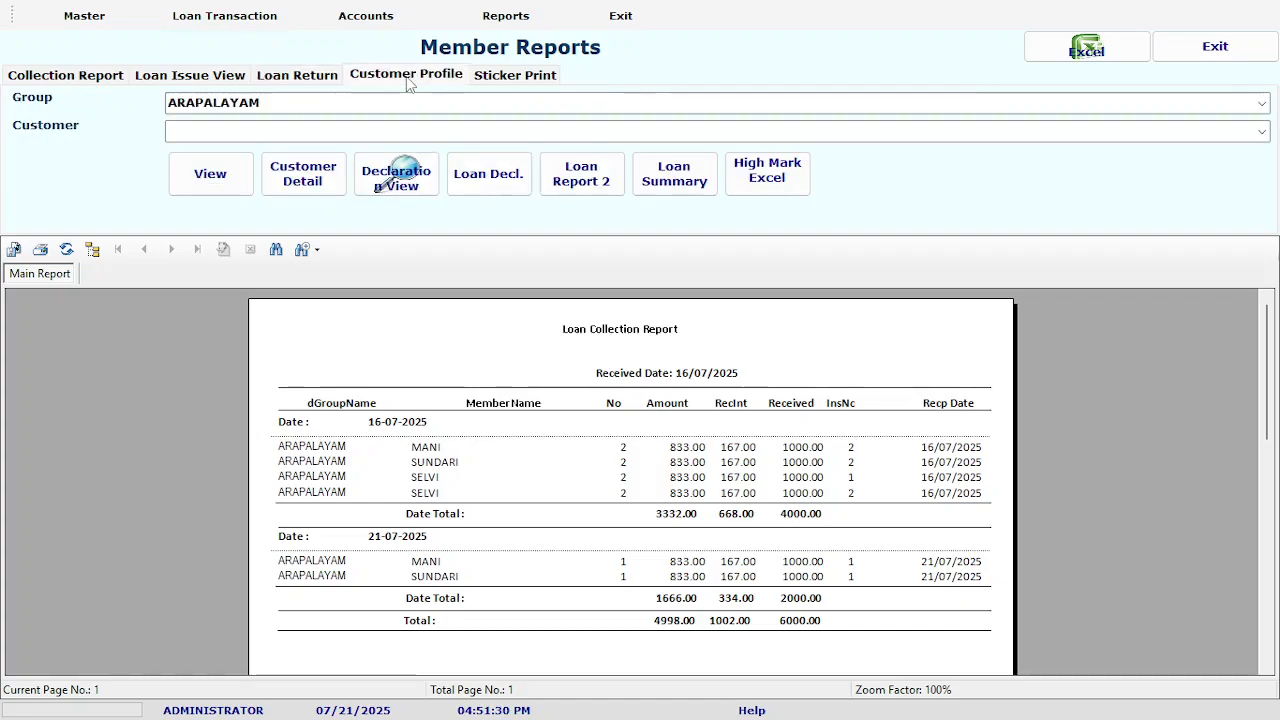
{"action": "left_click", "coordinate": [307, 80]}
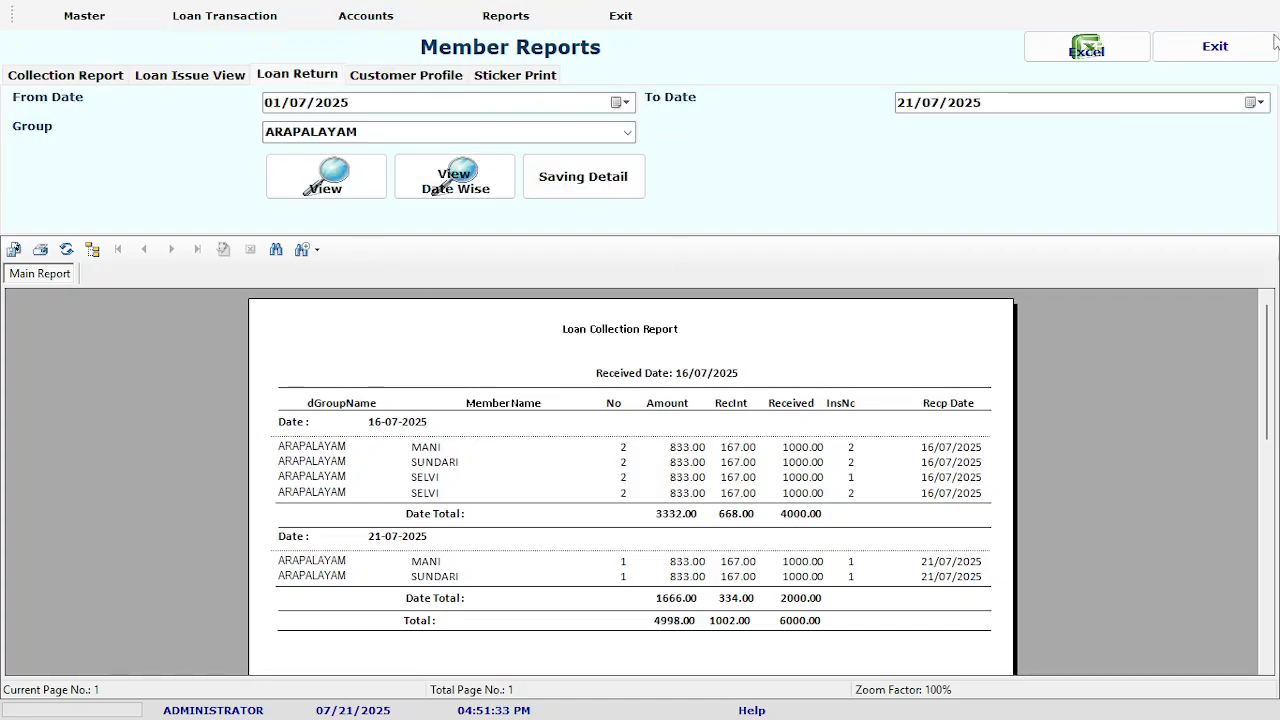
{"action": "left_click", "coordinate": [1241, 58]}
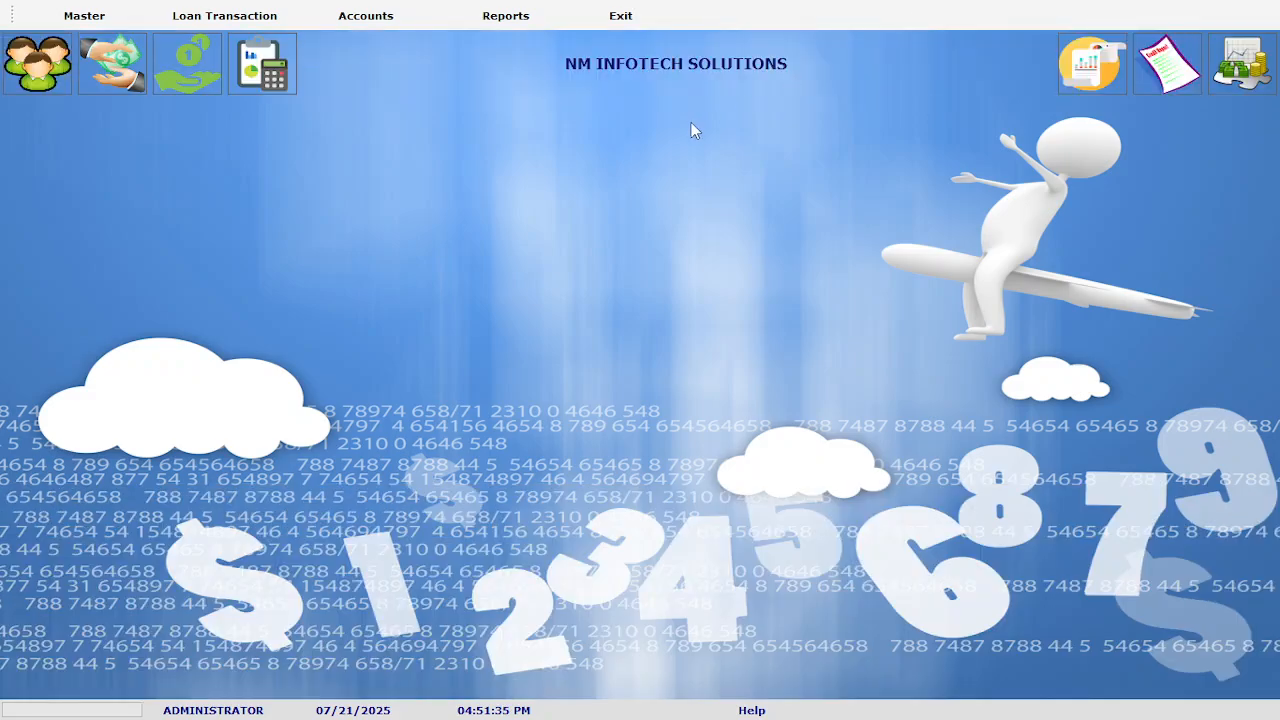
{"action": "left_click", "coordinate": [1091, 70]}
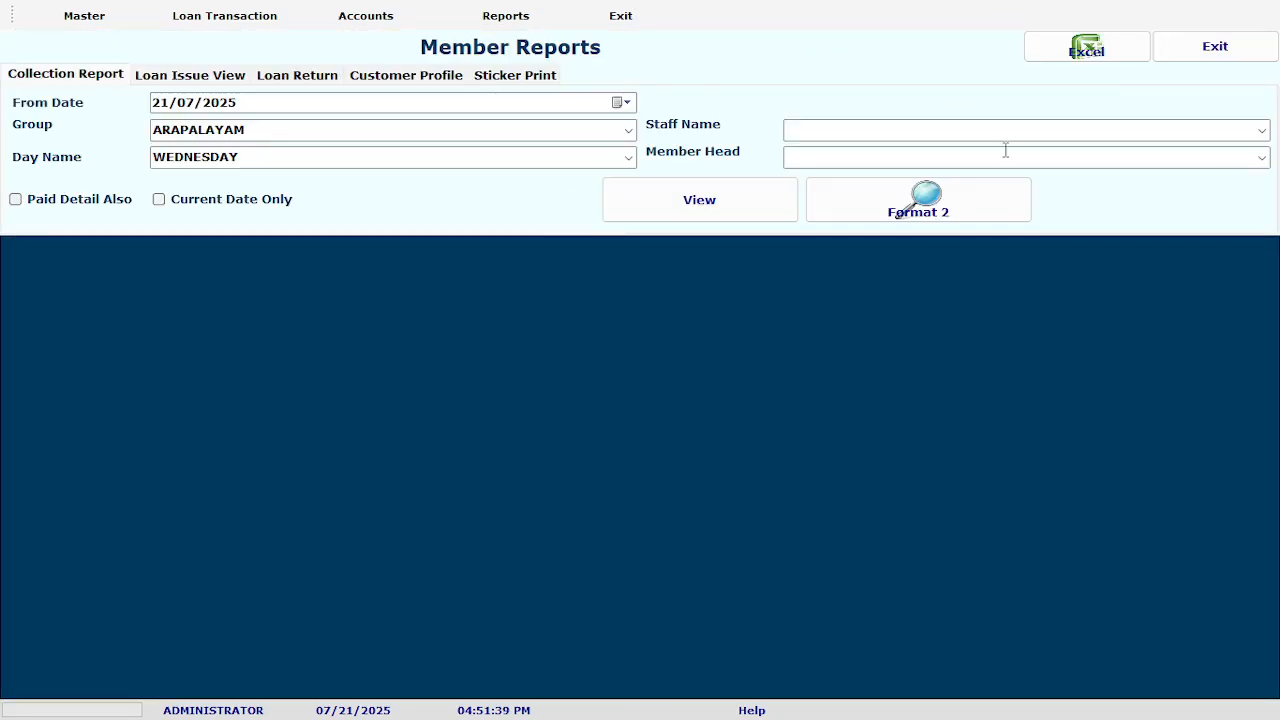
{"action": "left_click", "coordinate": [1187, 58]}
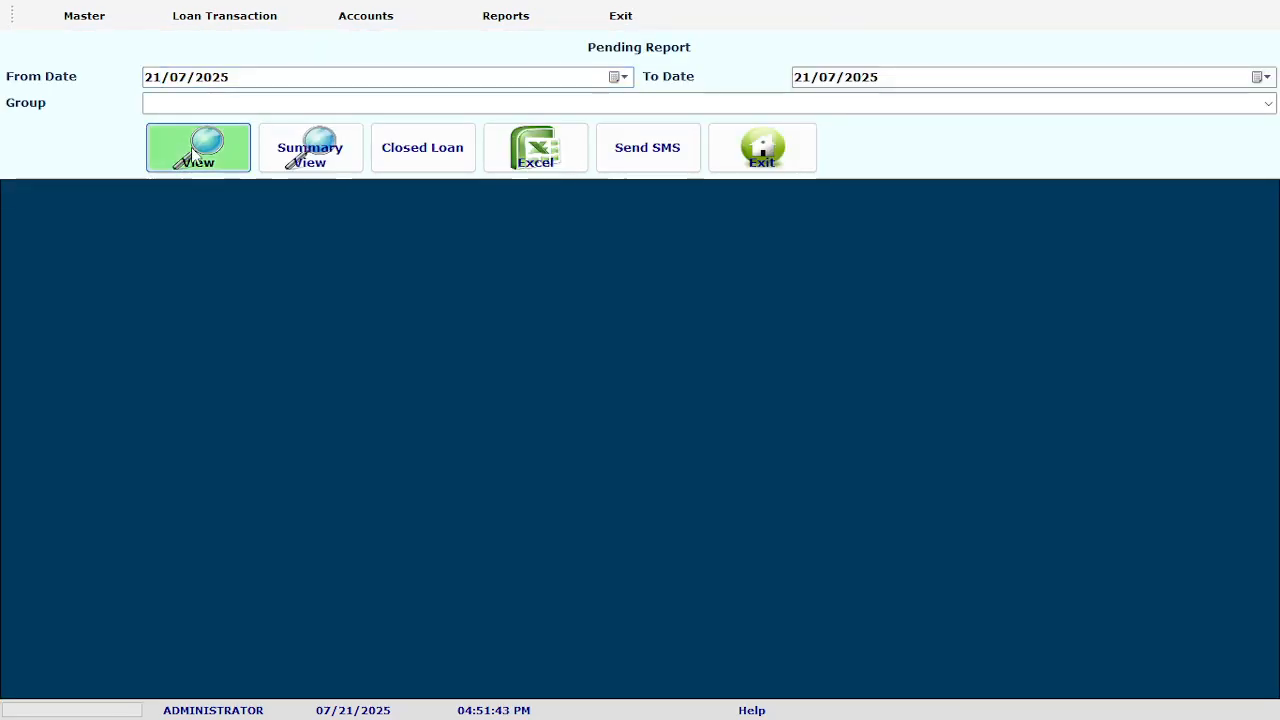
List pending instalments for start dates 01/07/2025, 30/07/2025 and finally 23/07/2025
{"action": "left_click", "coordinate": [195, 150]}
{"action": "left_click", "coordinate": [155, 78]}
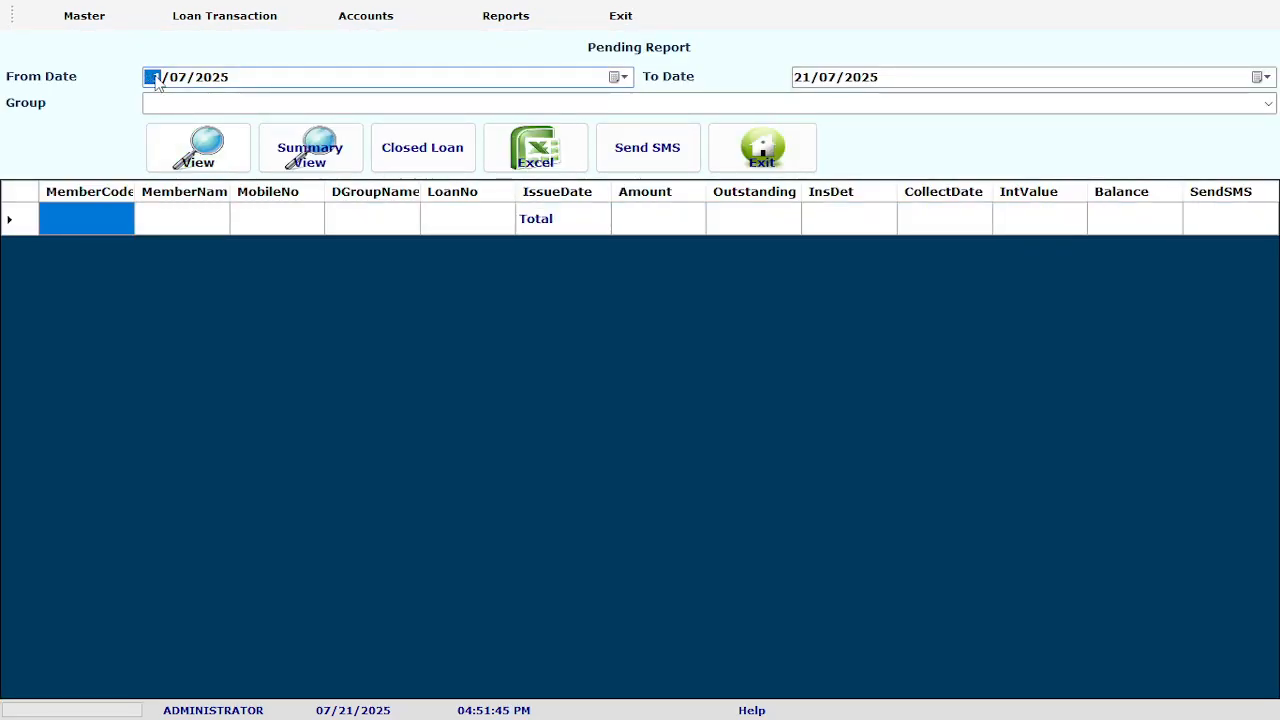
{"action": "type", "text": "01"}
{"action": "left_click", "coordinate": [198, 150]}
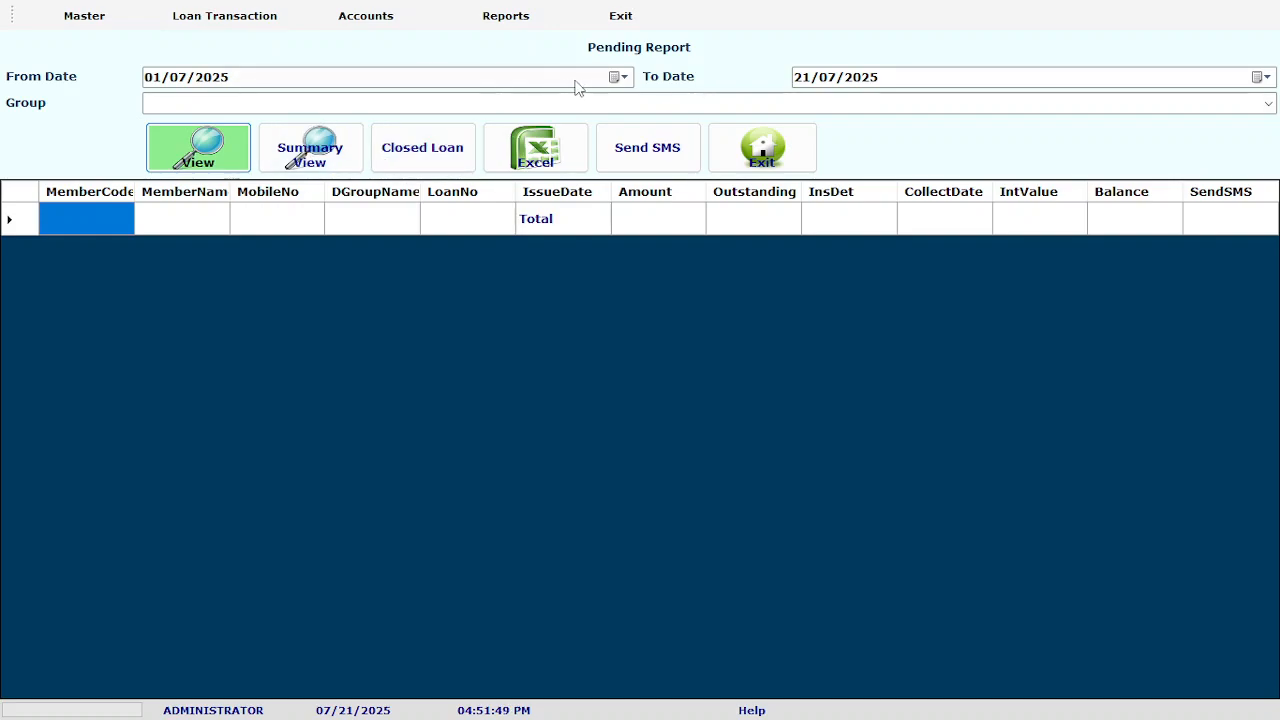
{"action": "left_click", "coordinate": [154, 84]}
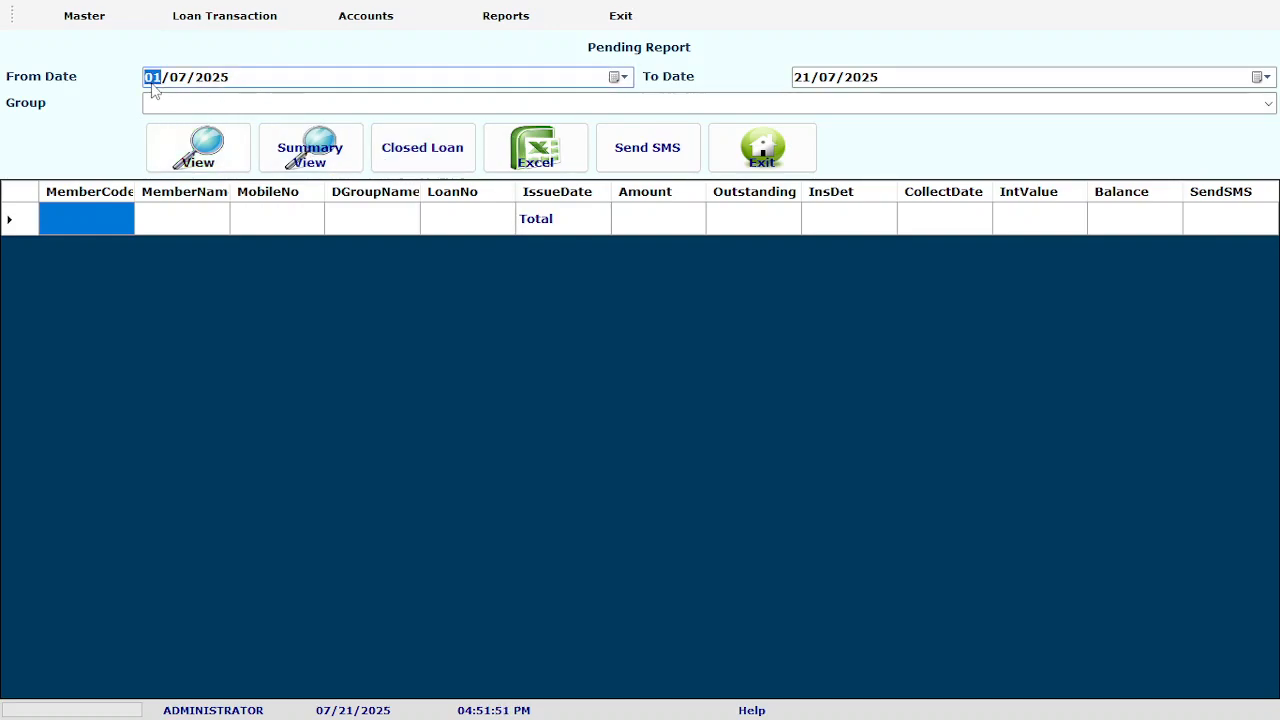
{"action": "type", "text": "30"}
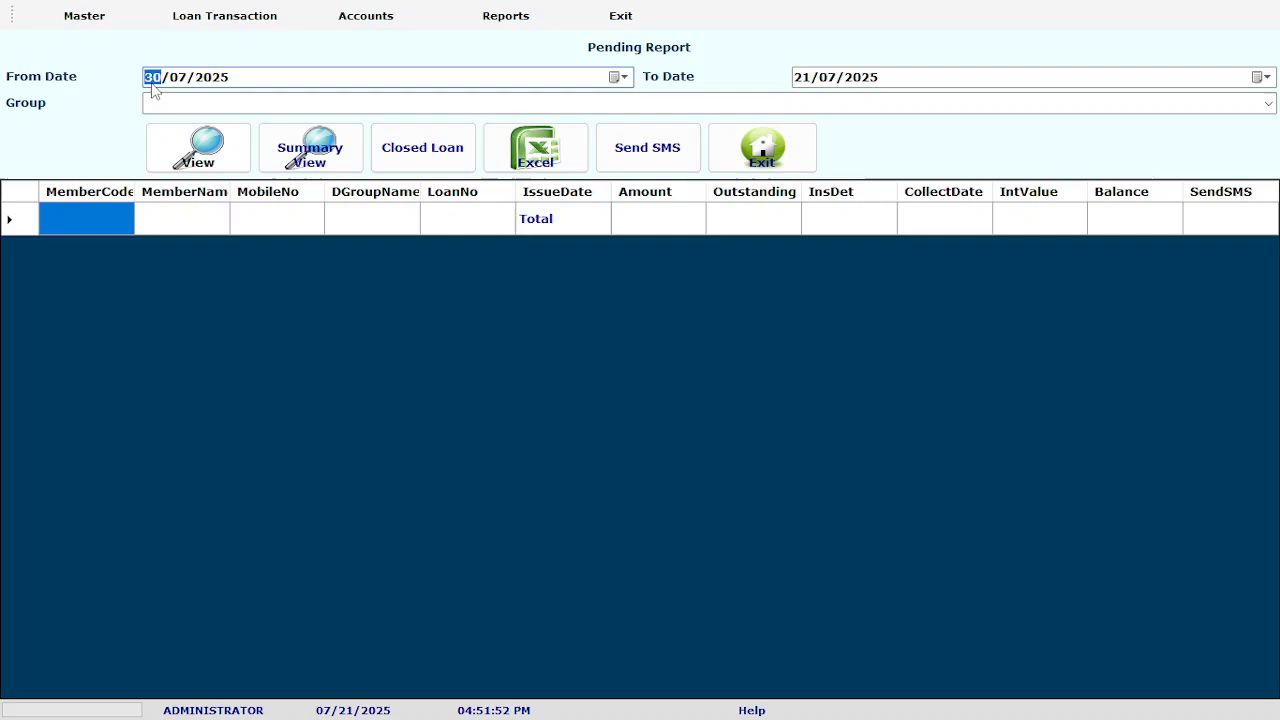
{"action": "left_click", "coordinate": [198, 148]}
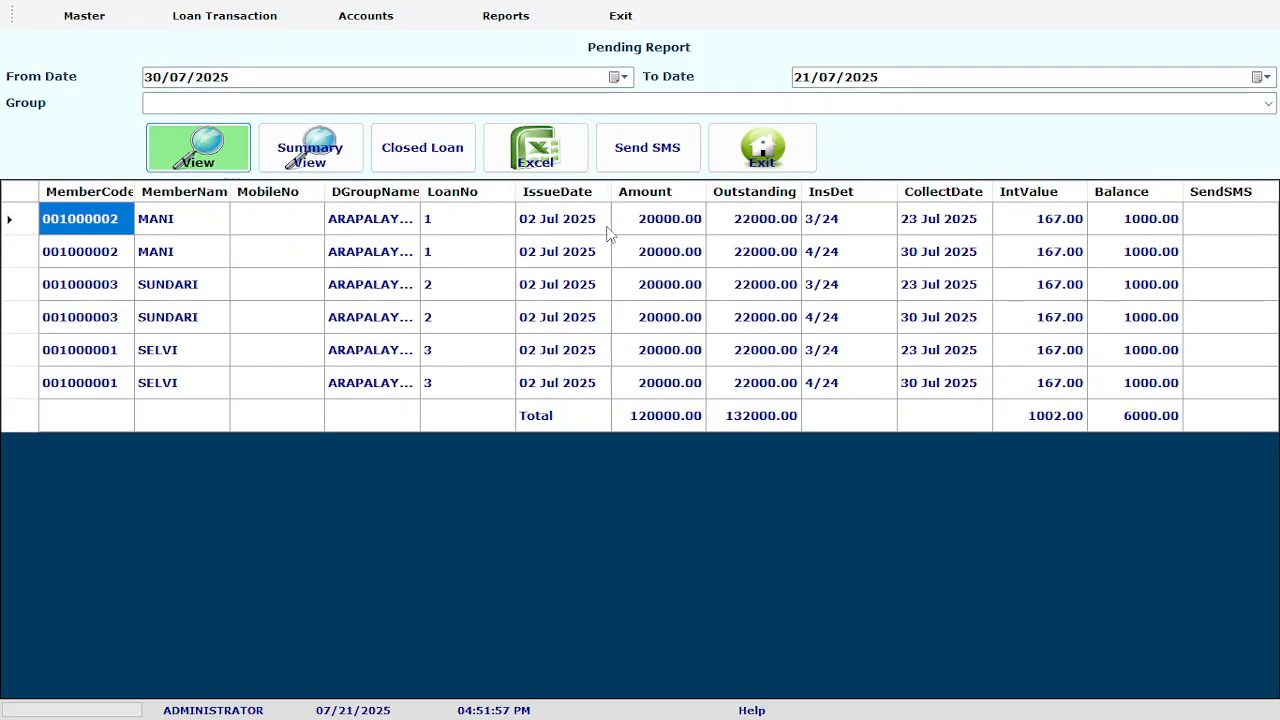
{"action": "left_click", "coordinate": [163, 79]}
{"action": "left_click", "coordinate": [198, 148]}
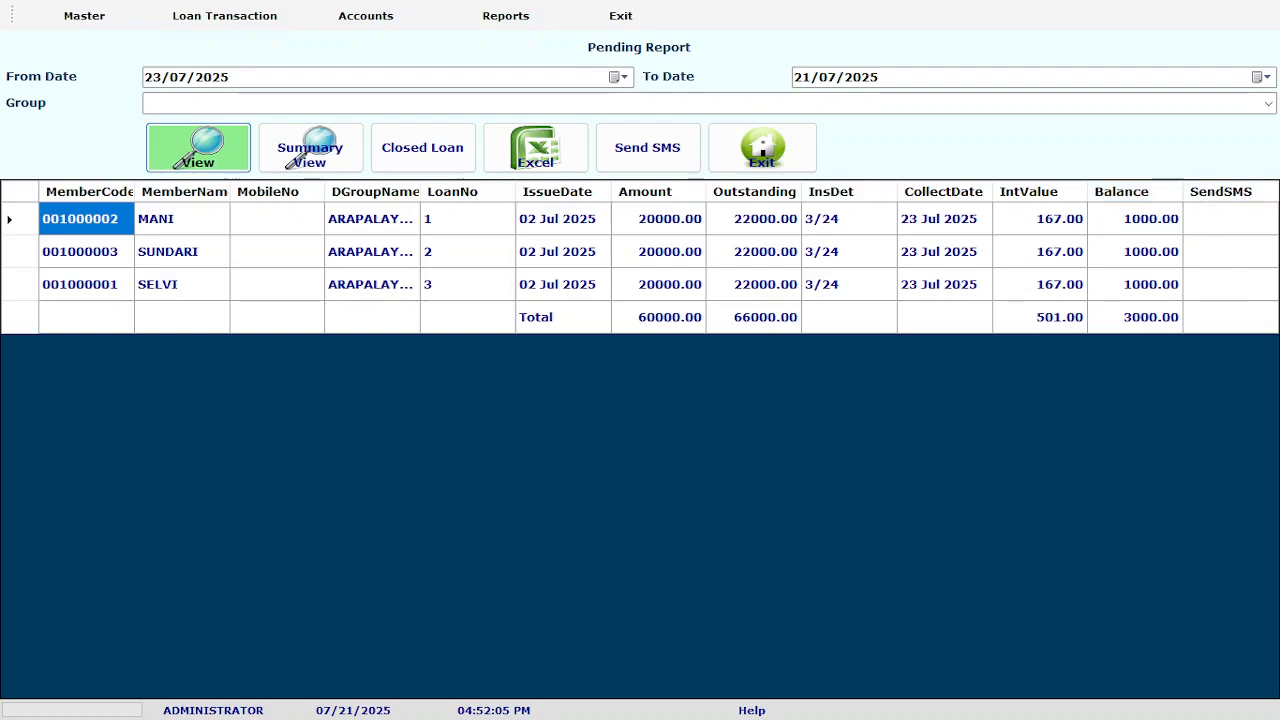
Flag all three listed members with Y for SMS reminders
{"action": "left_click", "coordinate": [1206, 230]}
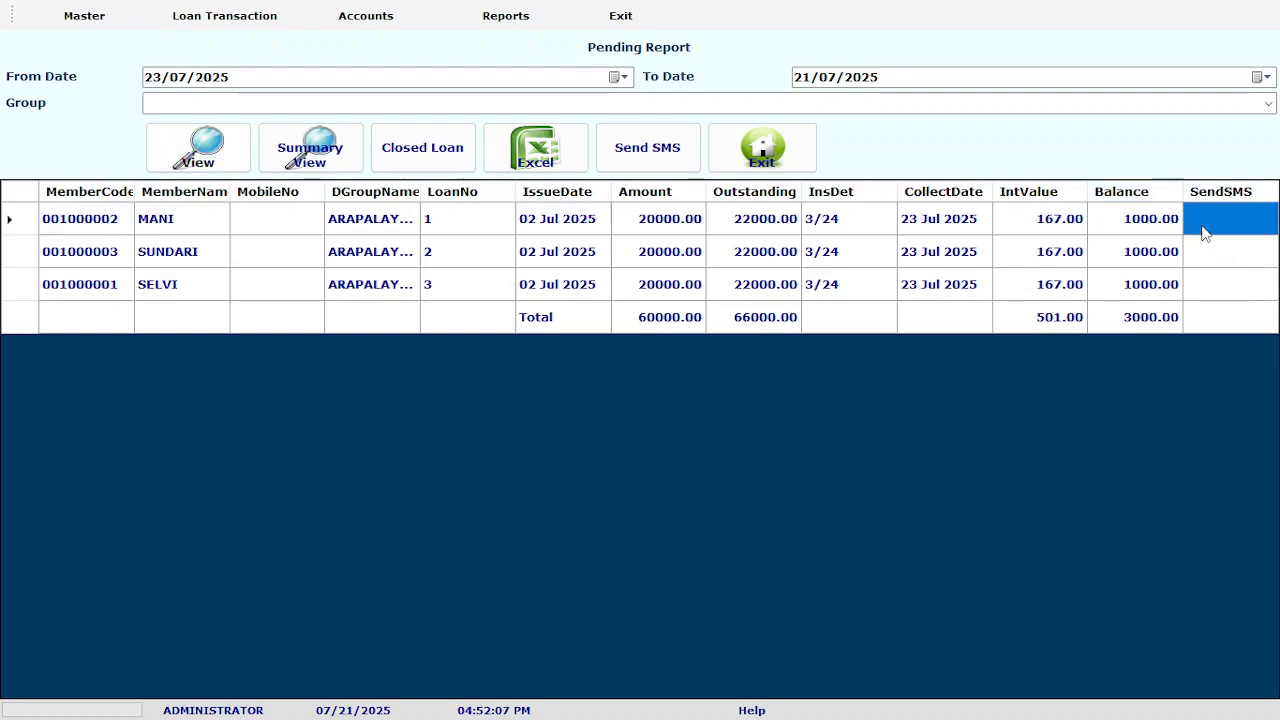
{"action": "type", "text": "Y"}
{"action": "key", "text": "Down"}
{"action": "type", "text": "Y"}
{"action": "key", "text": "Down"}
{"action": "type", "text": "Y"}
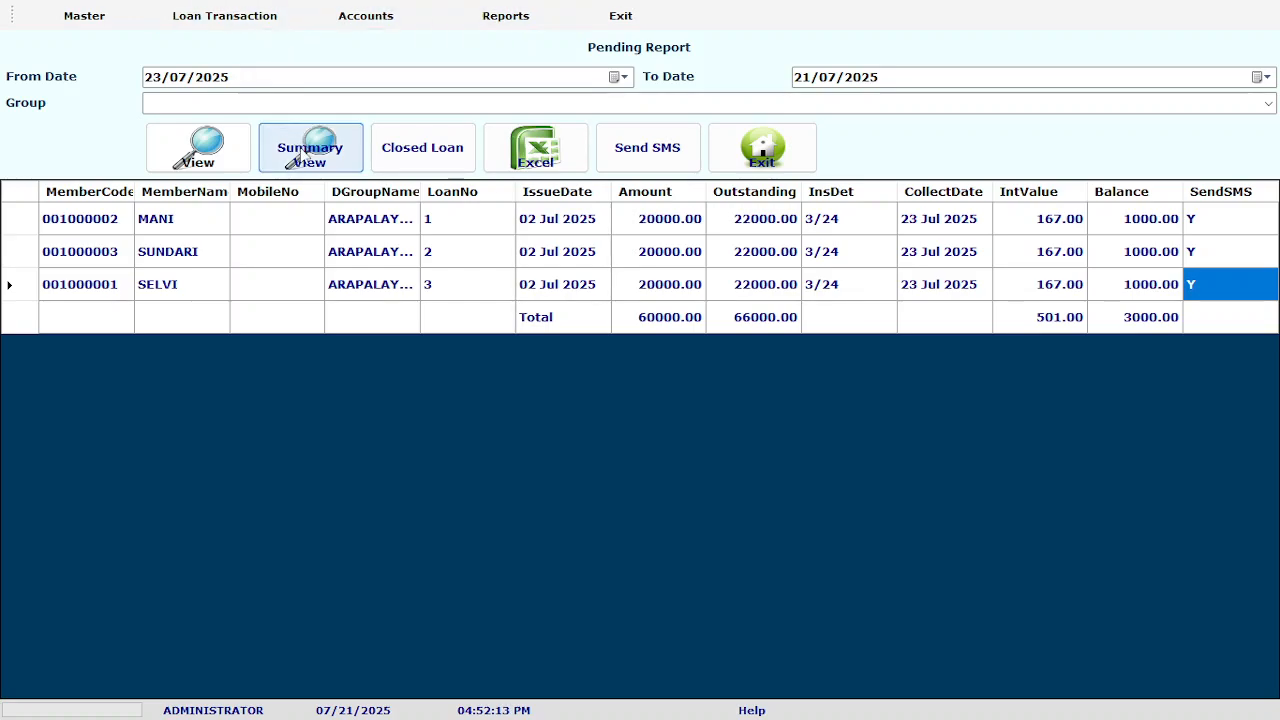
Review the pending loans summary, checking MANI's and SUNDARI's instalment counts, then exit the report
{"action": "left_click", "coordinate": [305, 152]}
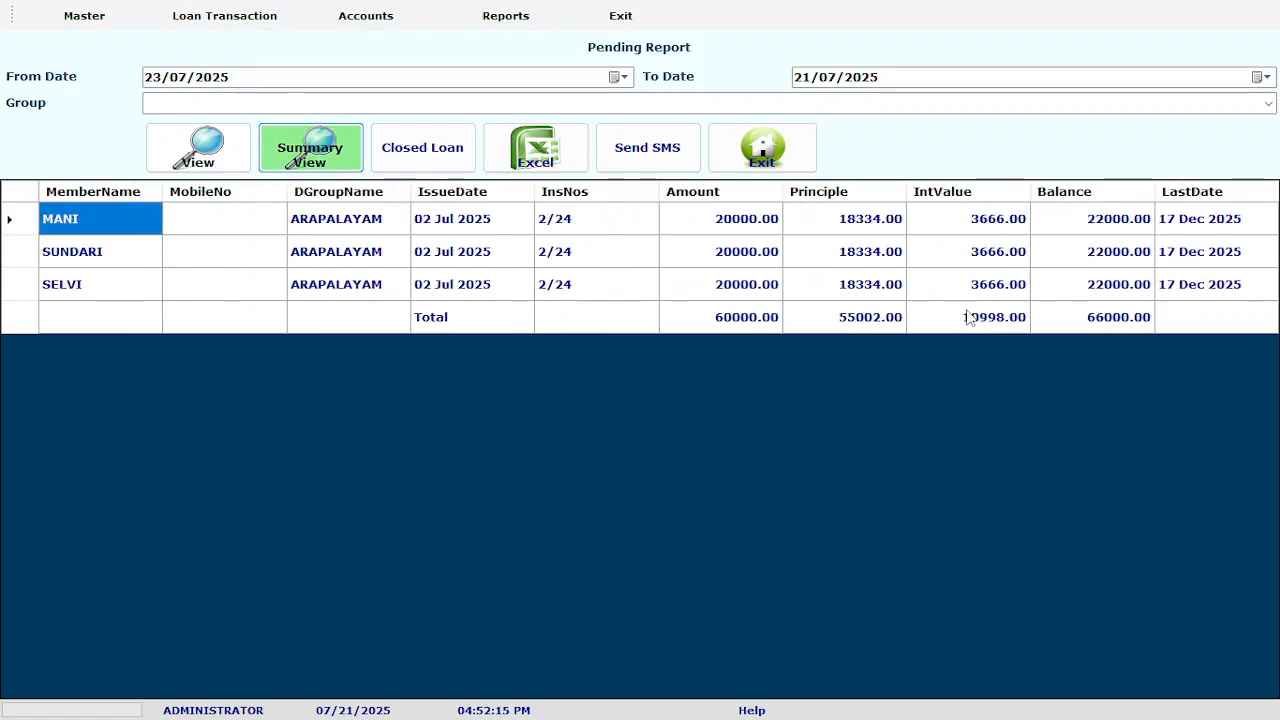
{"action": "left_click", "coordinate": [600, 228]}
{"action": "left_click", "coordinate": [597, 262]}
{"action": "left_click", "coordinate": [545, 224]}
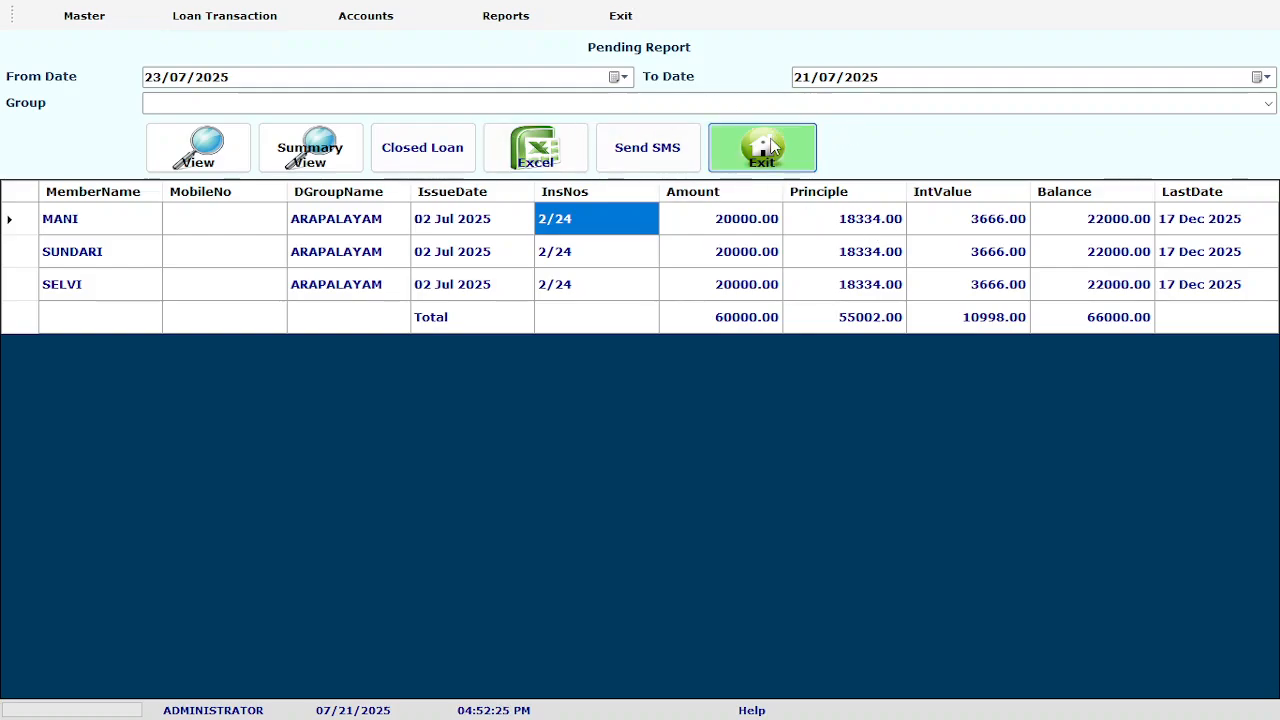
{"action": "left_click", "coordinate": [762, 148]}
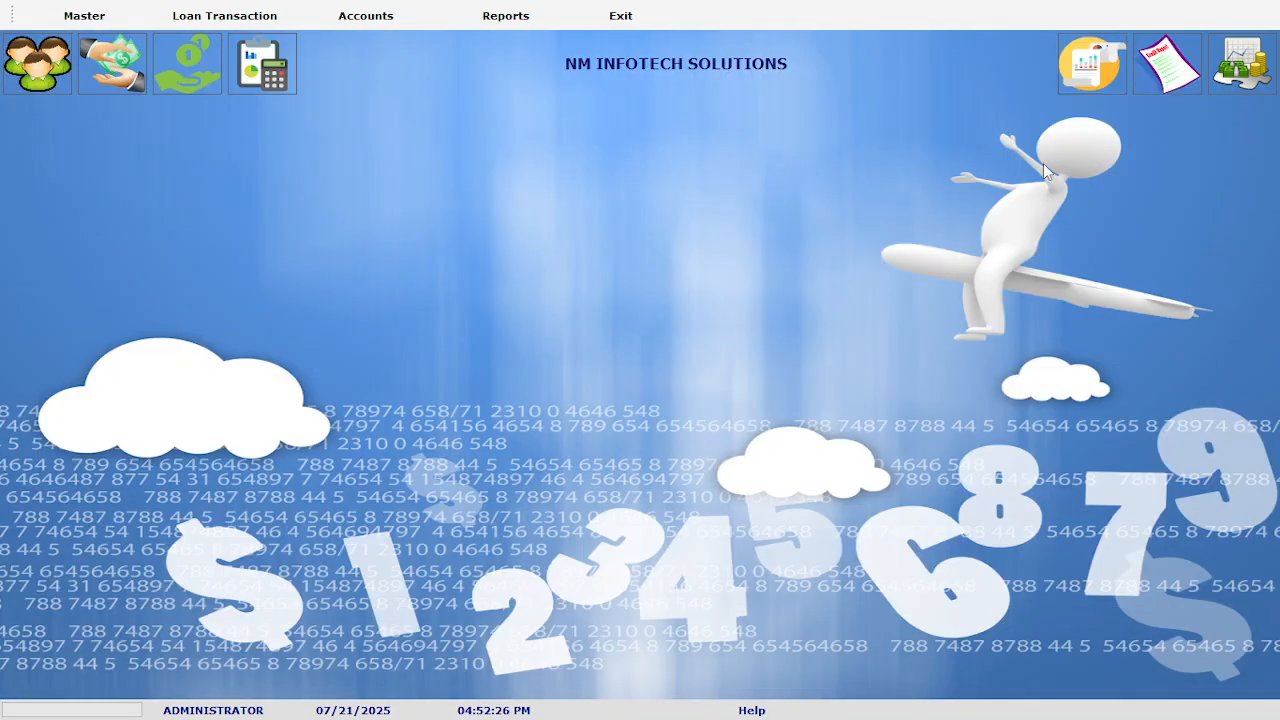
Generate the Day Book from 01-07-2025 to 21-07-2025 and view its 16/07/2025 page
{"action": "left_click", "coordinate": [1244, 60]}
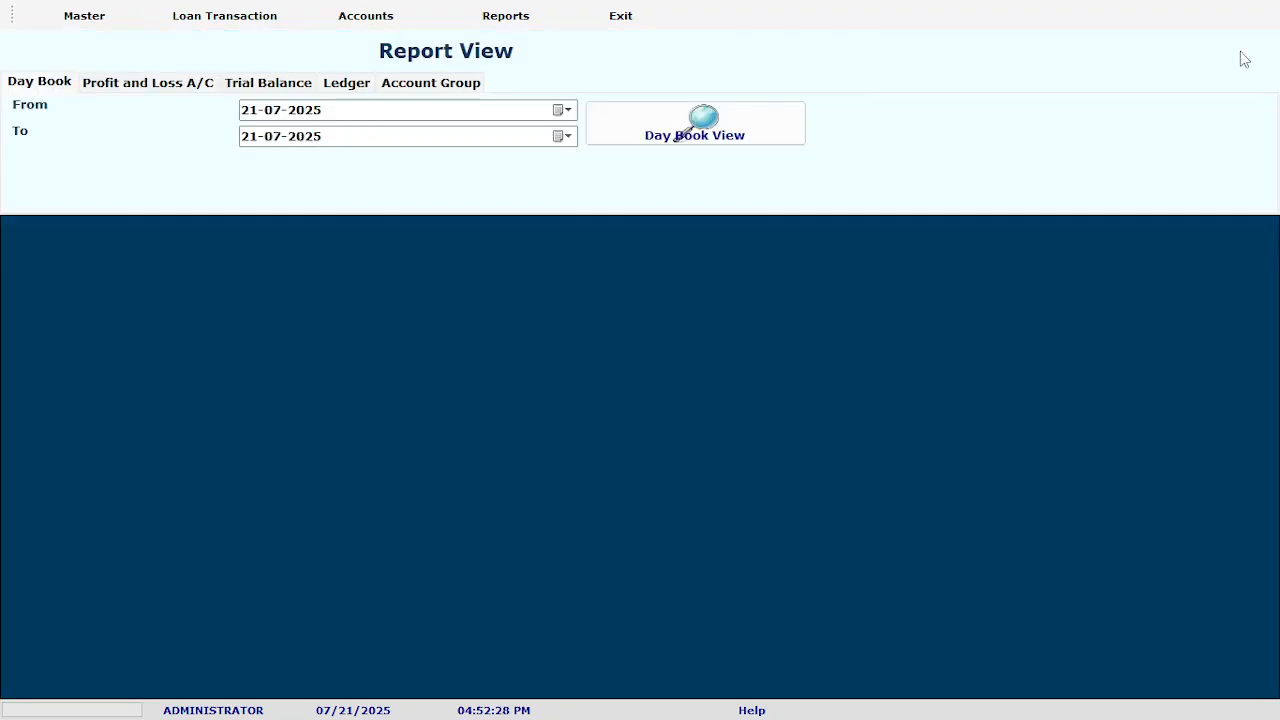
{"action": "left_click", "coordinate": [252, 116]}
{"action": "type", "text": "01"}
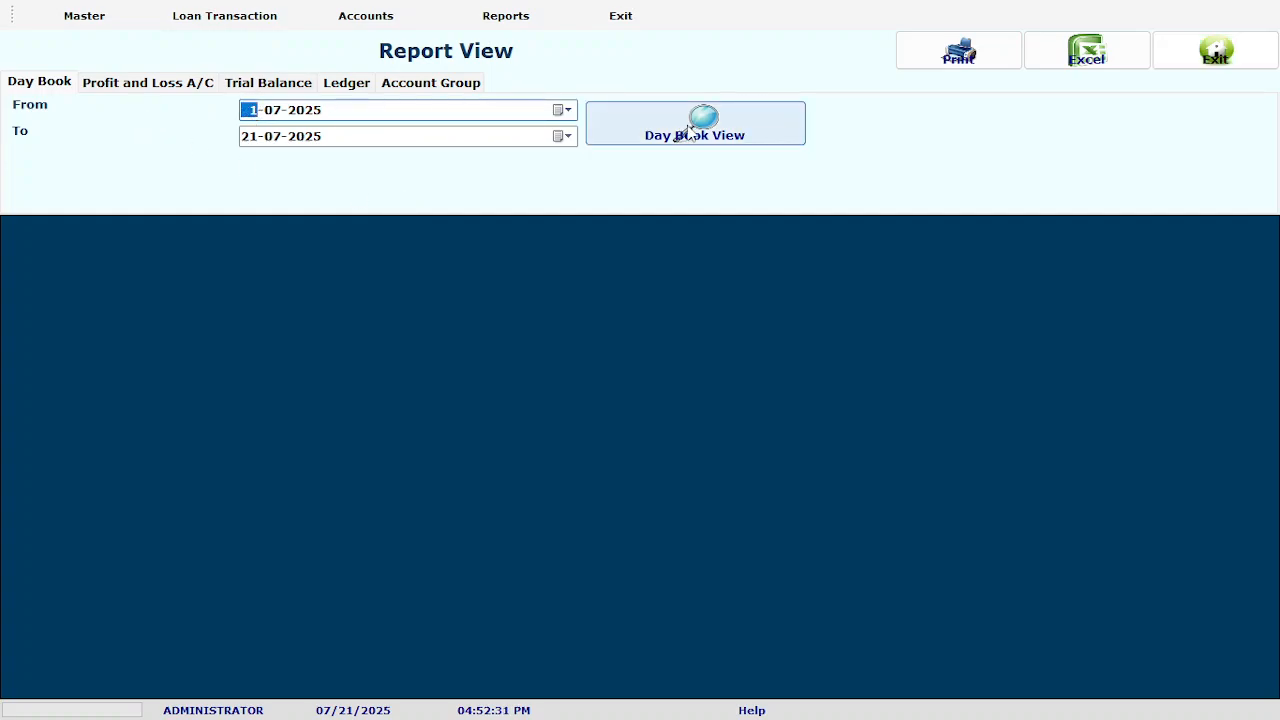
{"action": "left_click", "coordinate": [687, 133]}
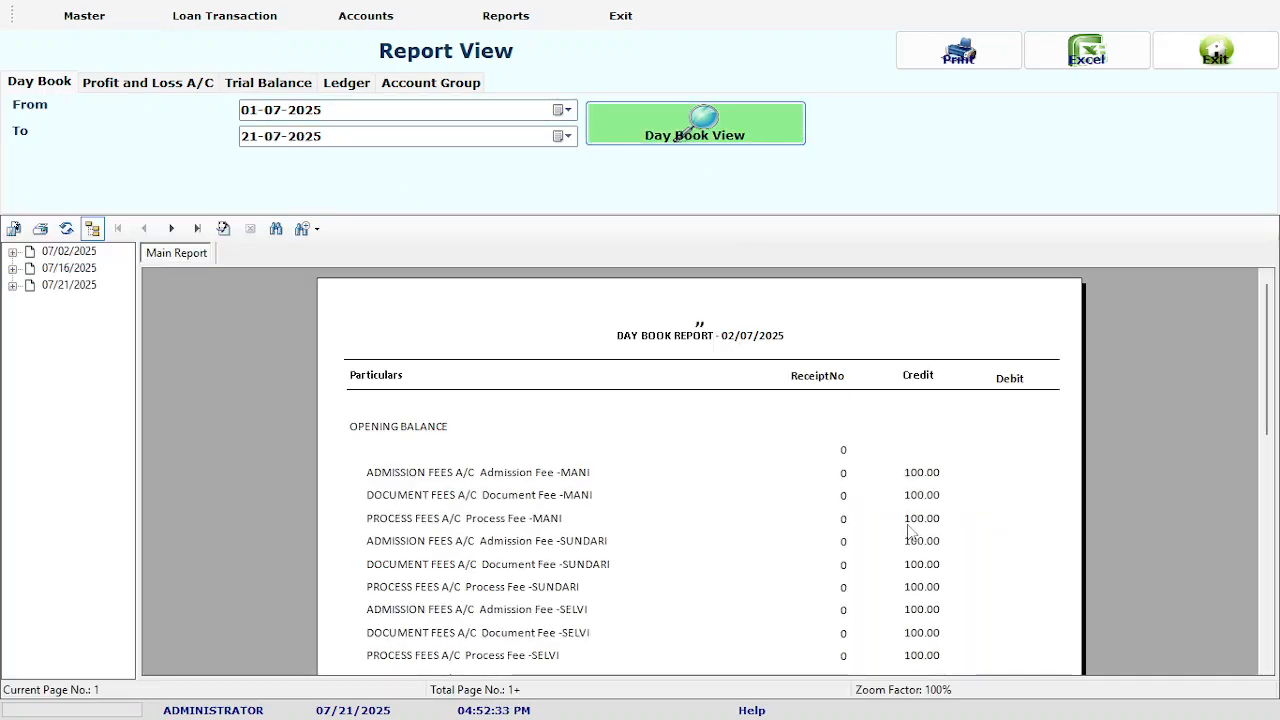
{"action": "left_click", "coordinate": [1268, 660]}
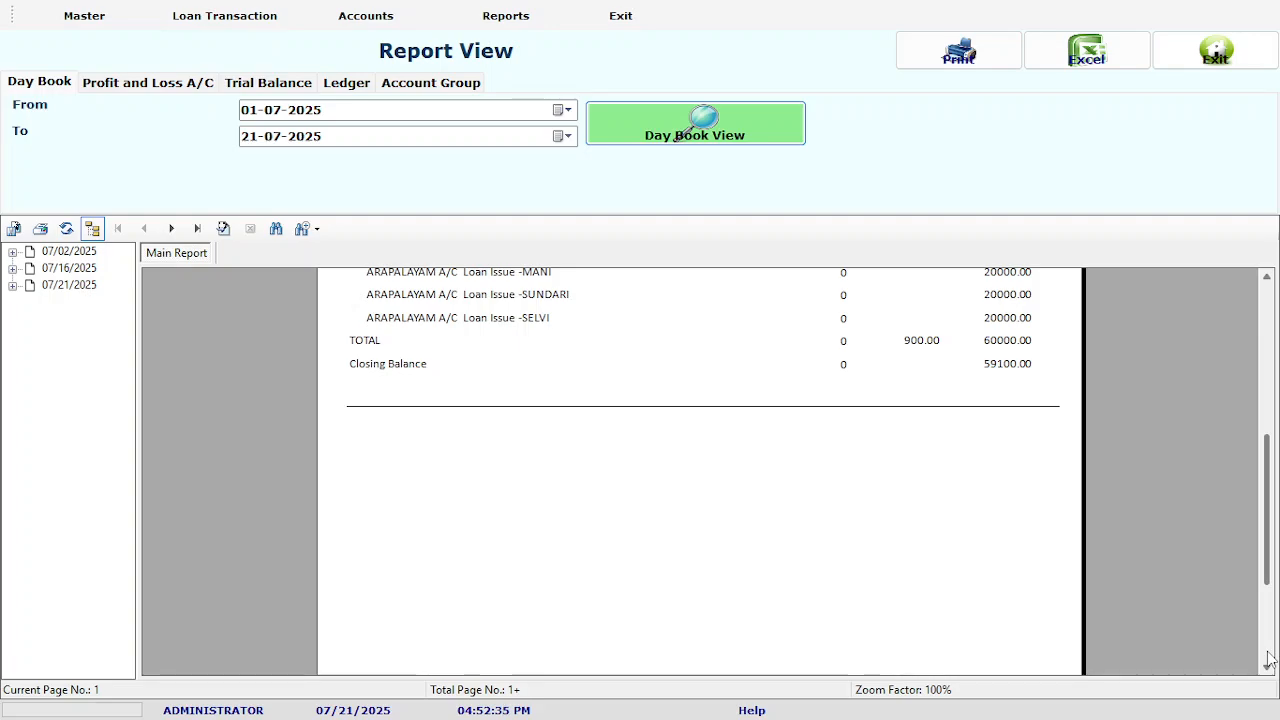
{"action": "scroll", "coordinate": [1268, 520], "scroll_direction": "up", "scroll_amount": 3}
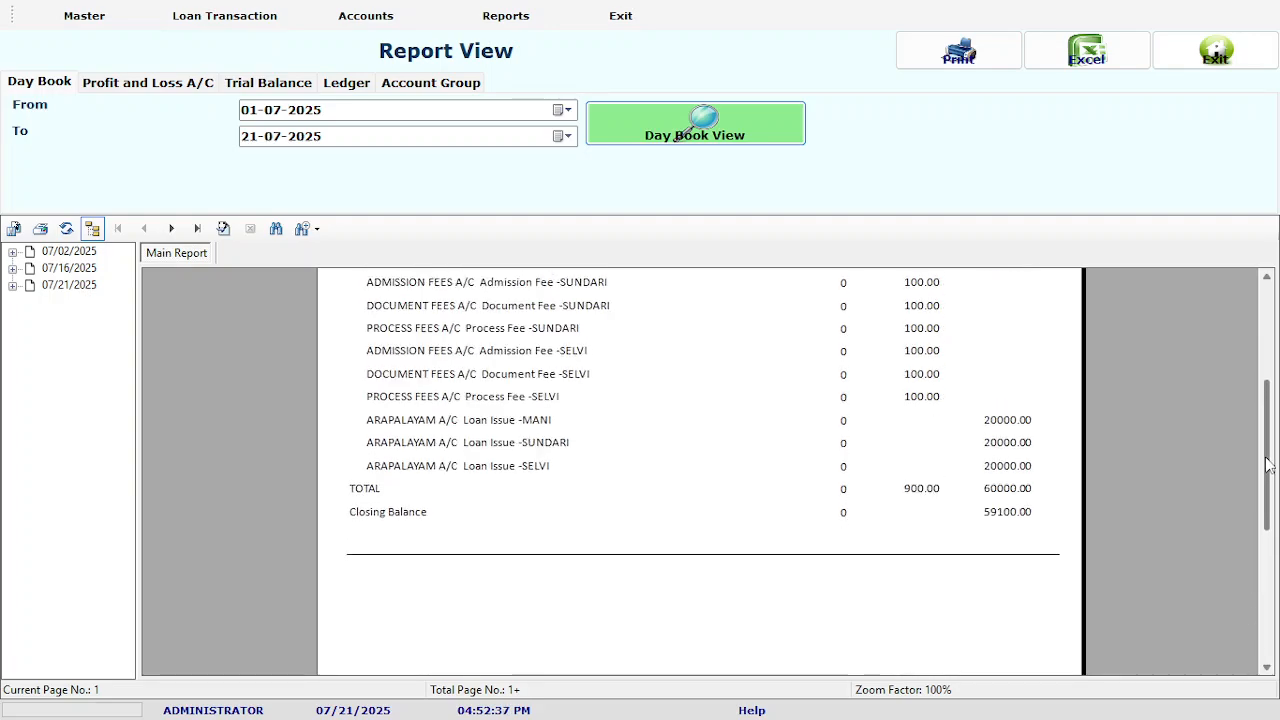
{"action": "left_click", "coordinate": [171, 229]}
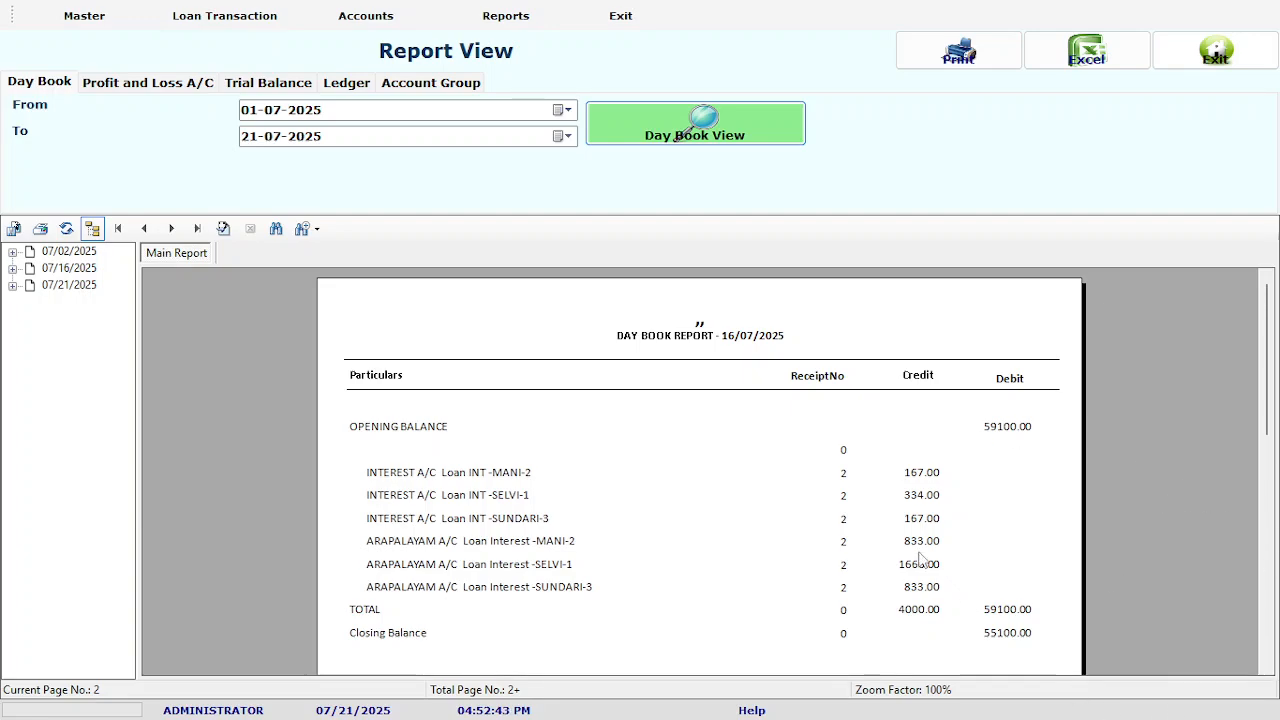
Switch to Trial Balance and set its range to 01-07-2025 through 21-07-2025
{"action": "left_click", "coordinate": [258, 84]}
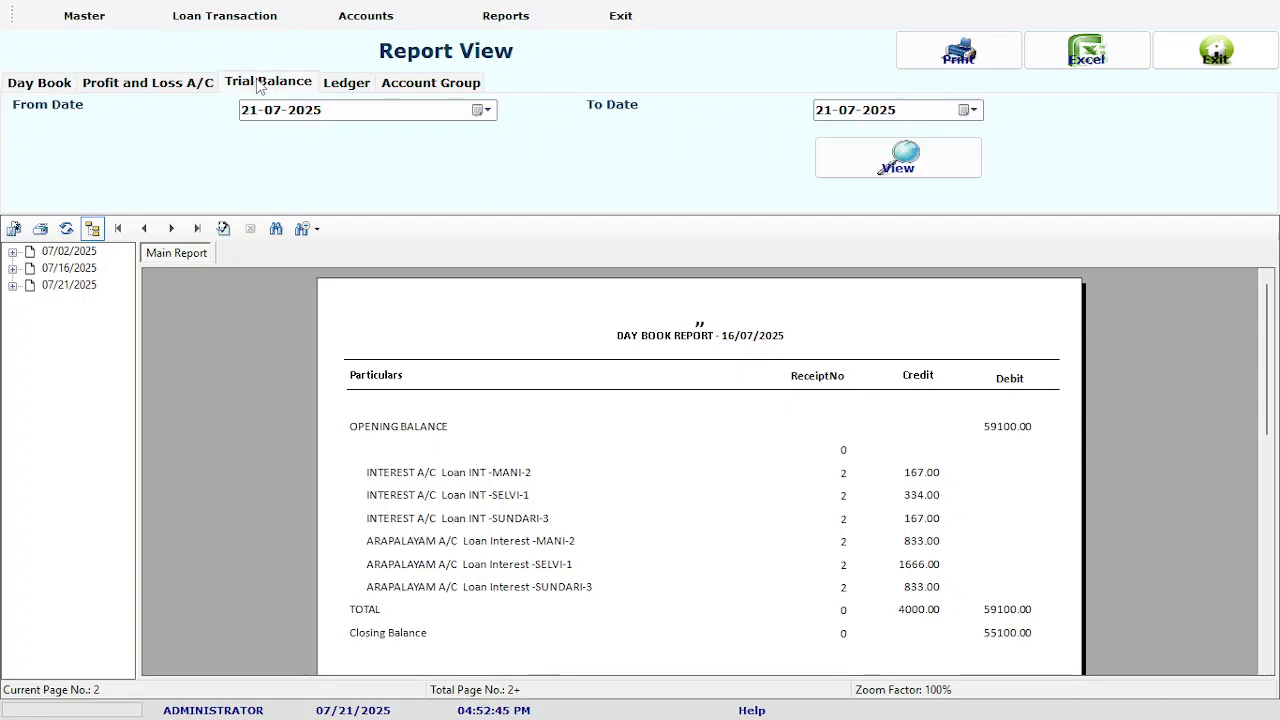
{"action": "left_click", "coordinate": [897, 155]}
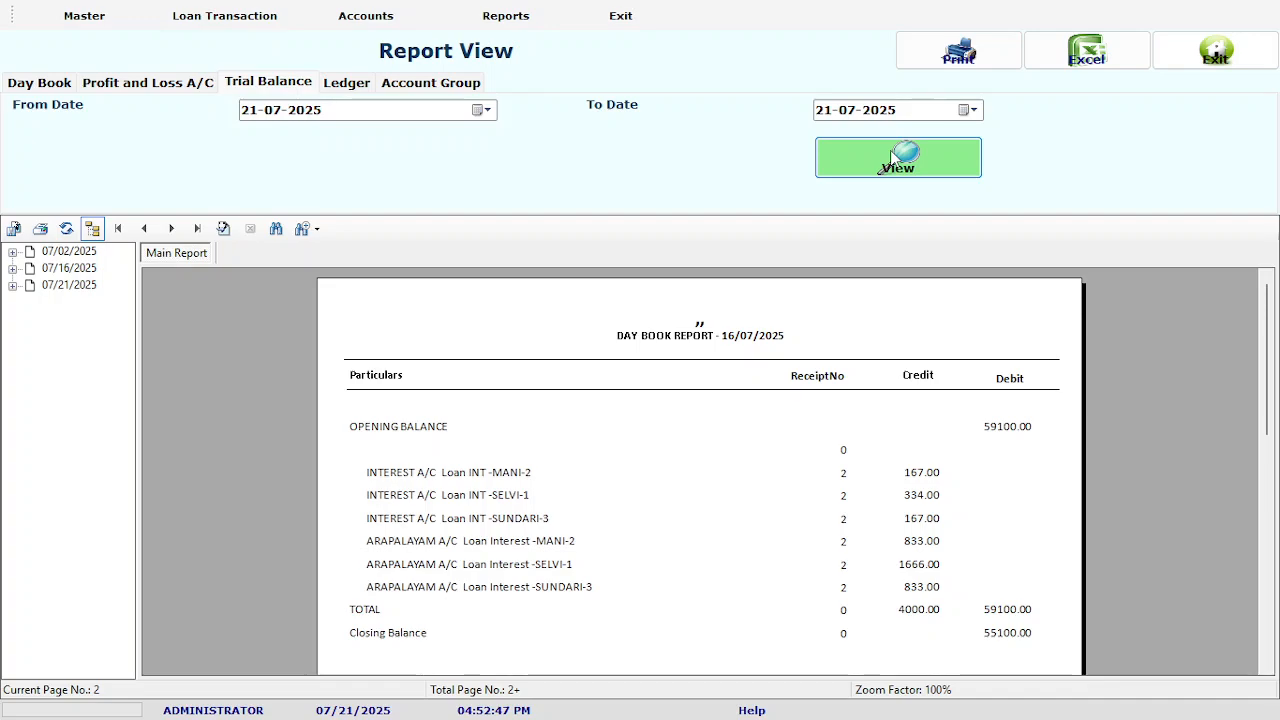
{"action": "left_click", "coordinate": [252, 114]}
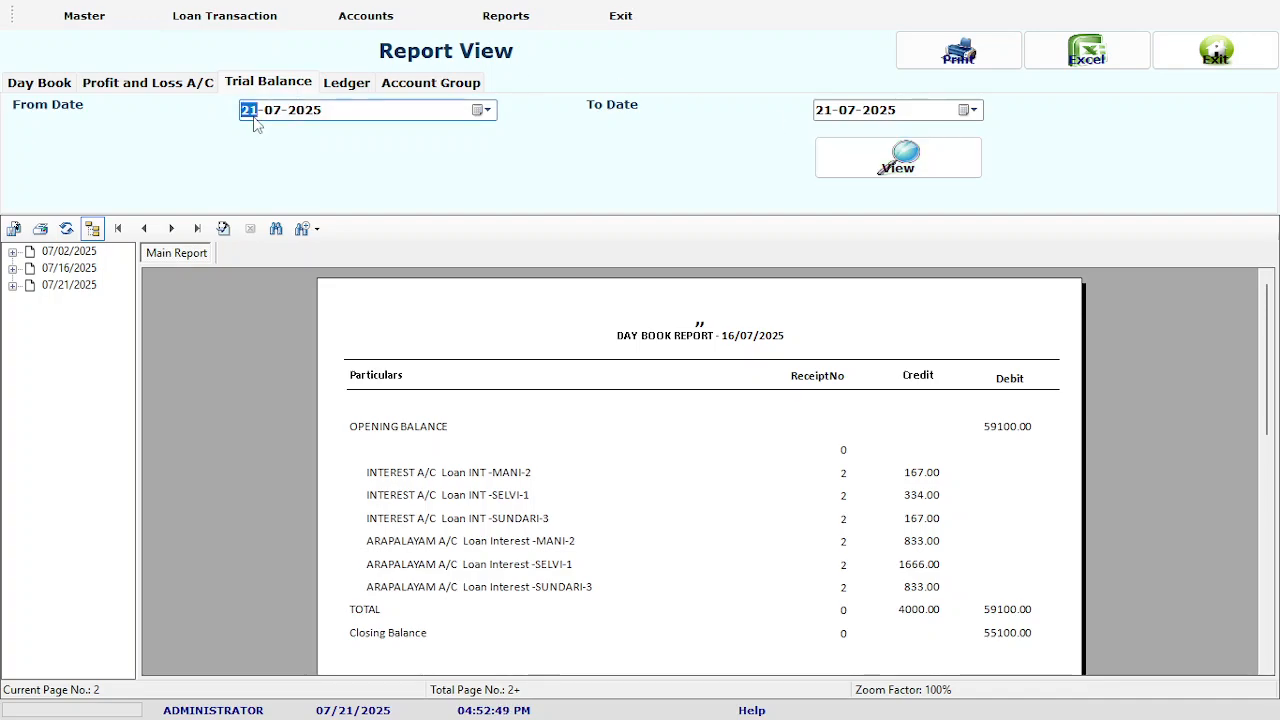
{"action": "type", "text": "01"}
{"action": "key", "text": "Tab"}
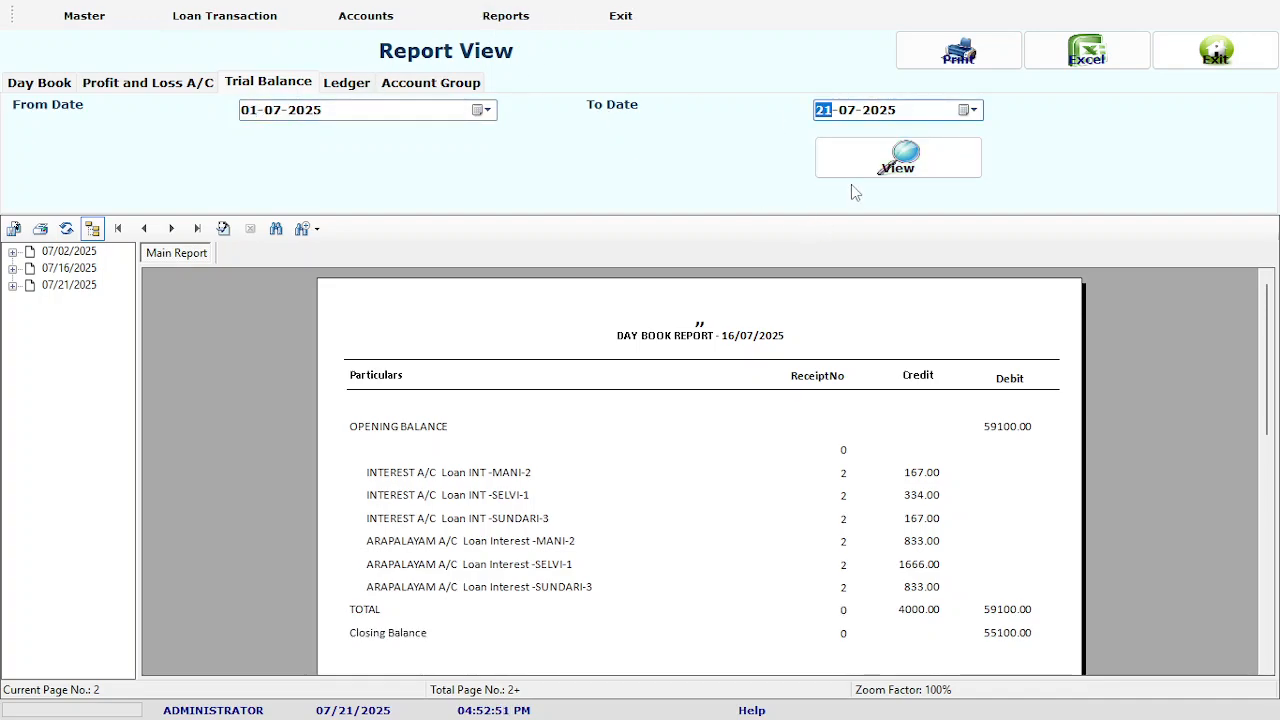
{"action": "key", "text": "Tab"}
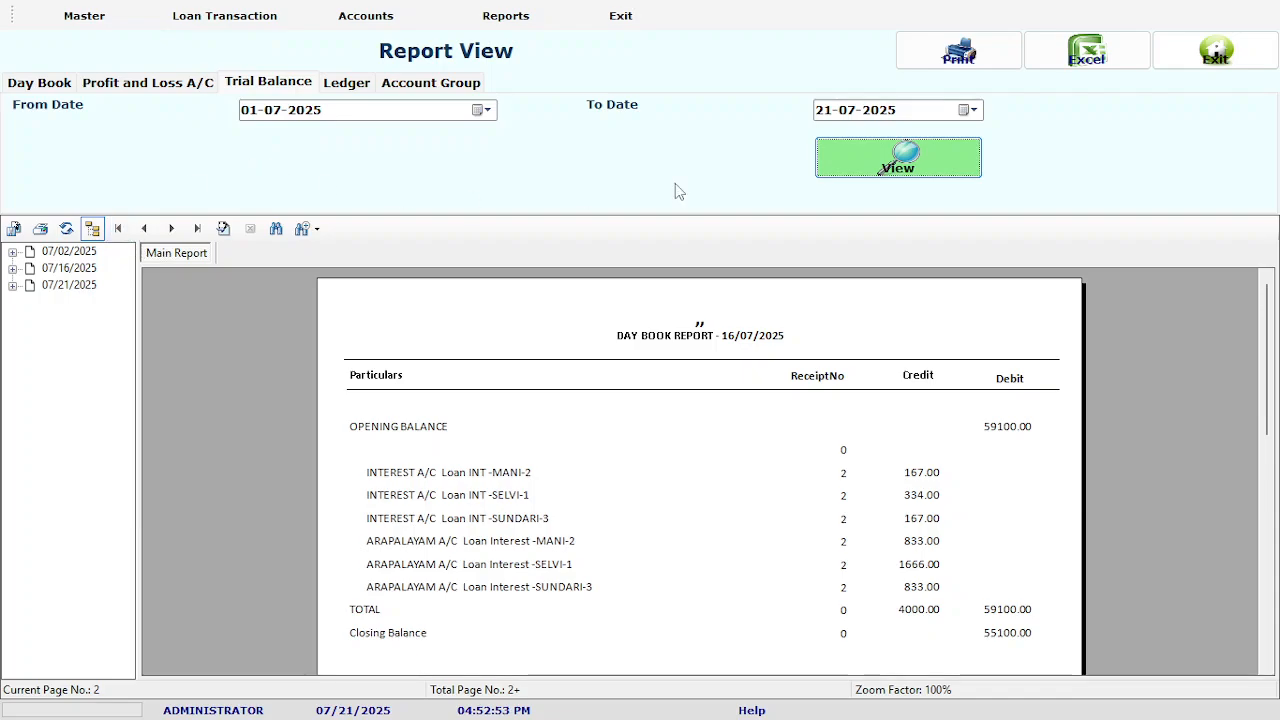
Reopen the accounts report and generate the trial balance for 01-07-2025 to 21-07-2025
{"action": "left_click", "coordinate": [1222, 62]}
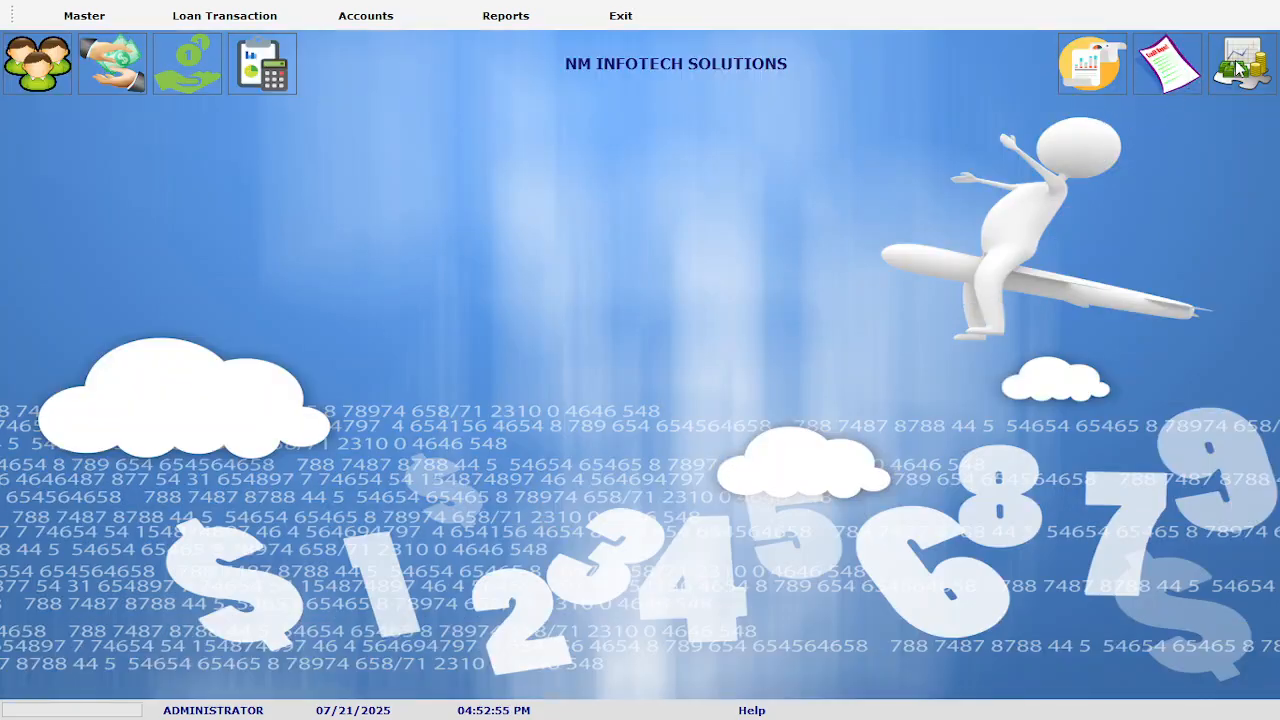
{"action": "left_click", "coordinate": [1240, 66]}
{"action": "left_click", "coordinate": [271, 83]}
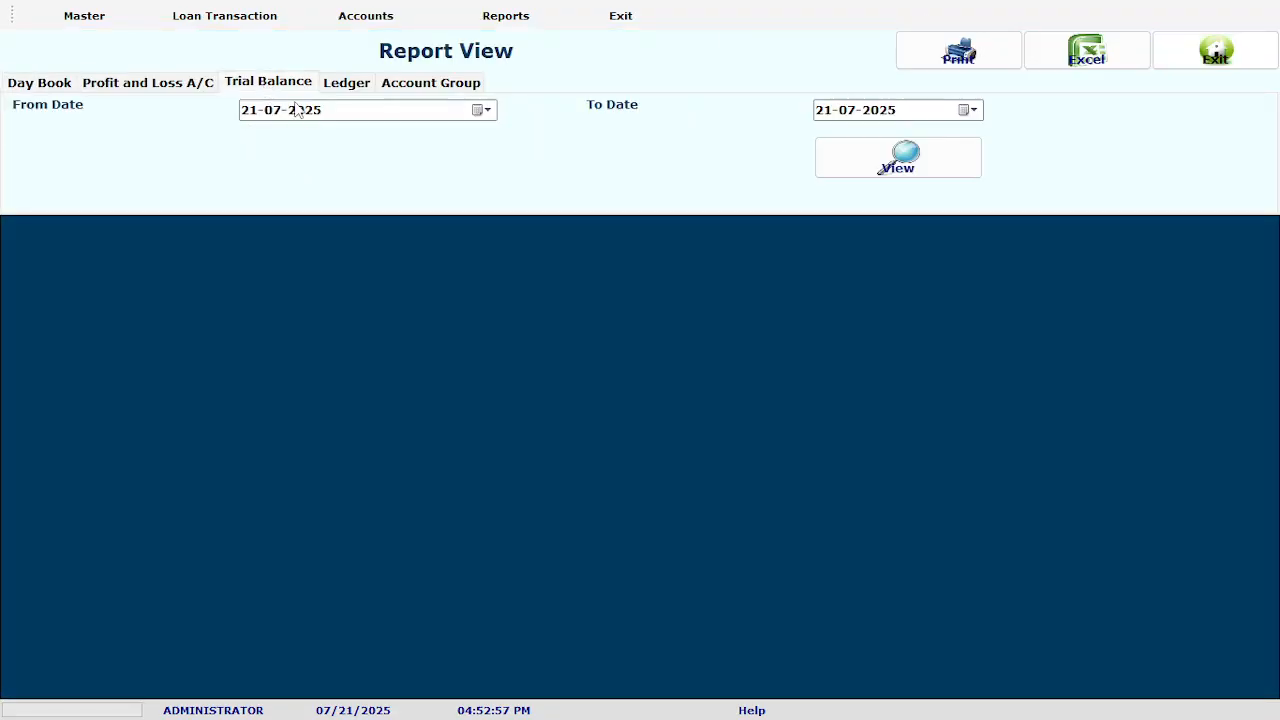
{"action": "left_click", "coordinate": [246, 118]}
{"action": "type", "text": "01"}
{"action": "key", "text": "Tab"}
{"action": "key", "text": "Tab"}
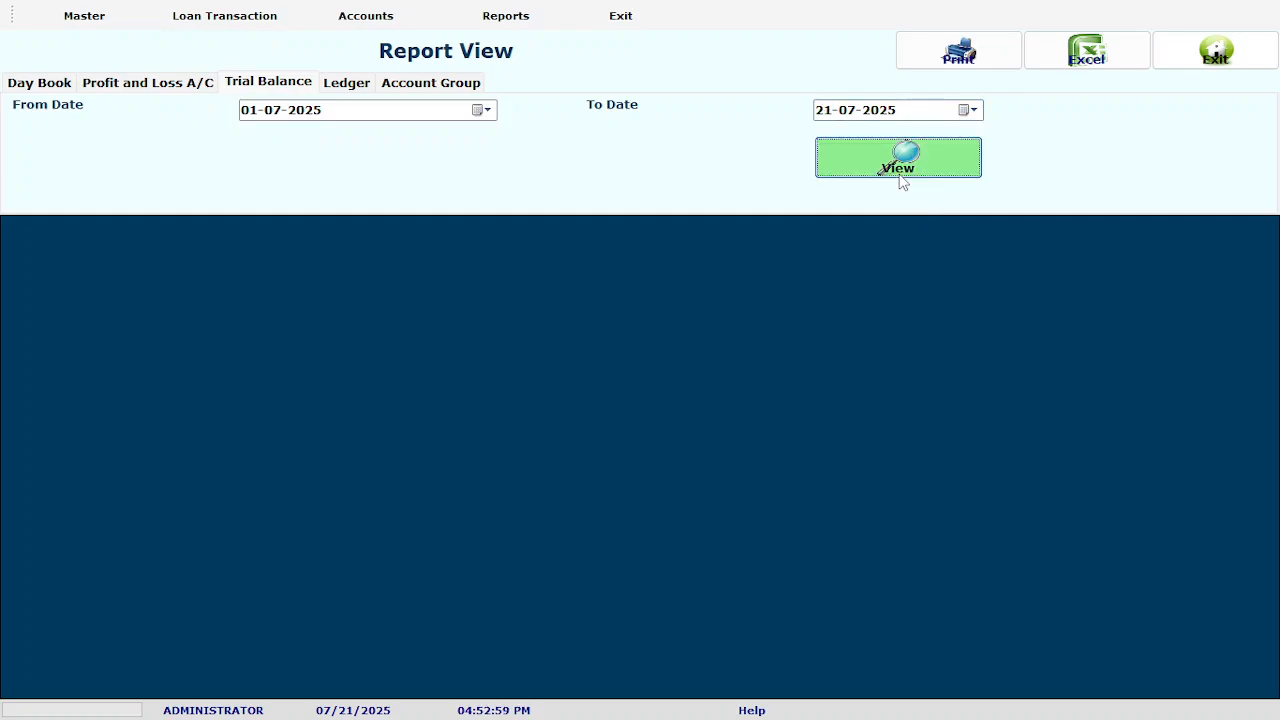
{"action": "left_click", "coordinate": [900, 178]}
Check the CASH ON HAND opening debit, Final Total and ARAPALAYAM A/C closing debit of 55002.00
{"action": "left_click", "coordinate": [654, 285]}
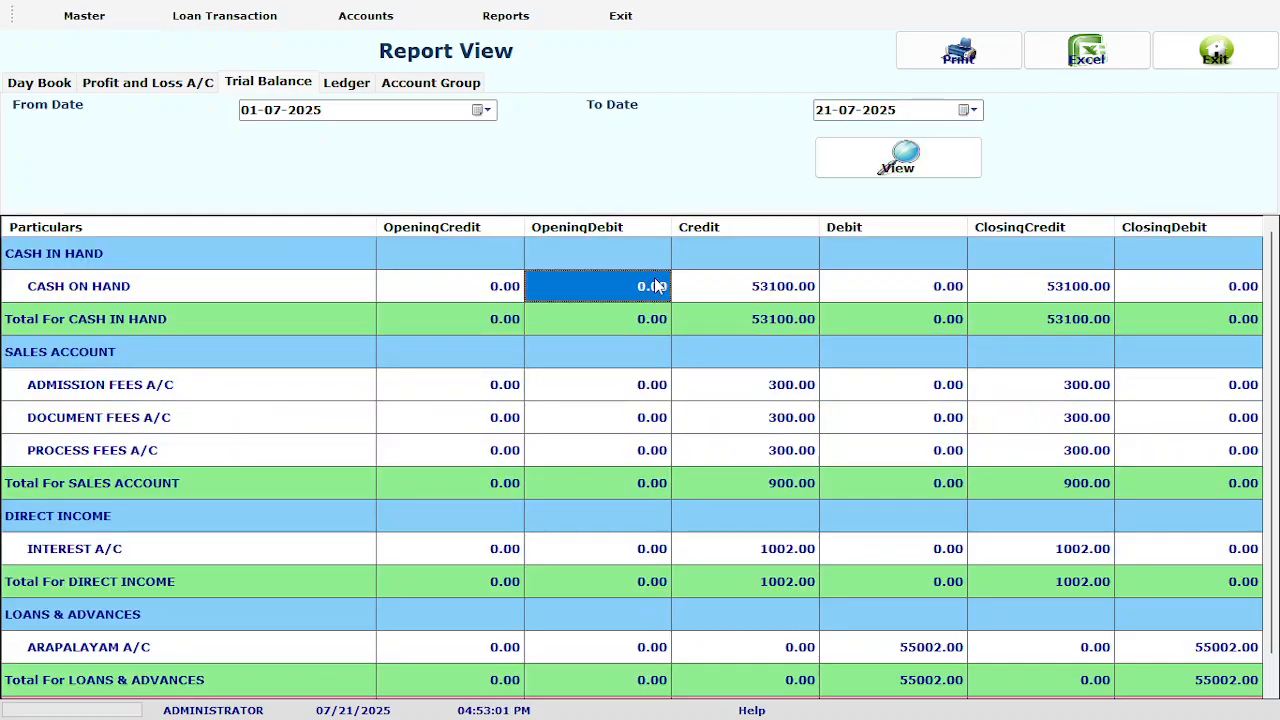
{"action": "key", "text": "Down"}
{"action": "key", "text": "Down"}
{"action": "key", "text": "Down"}
{"action": "key", "text": "Down"}
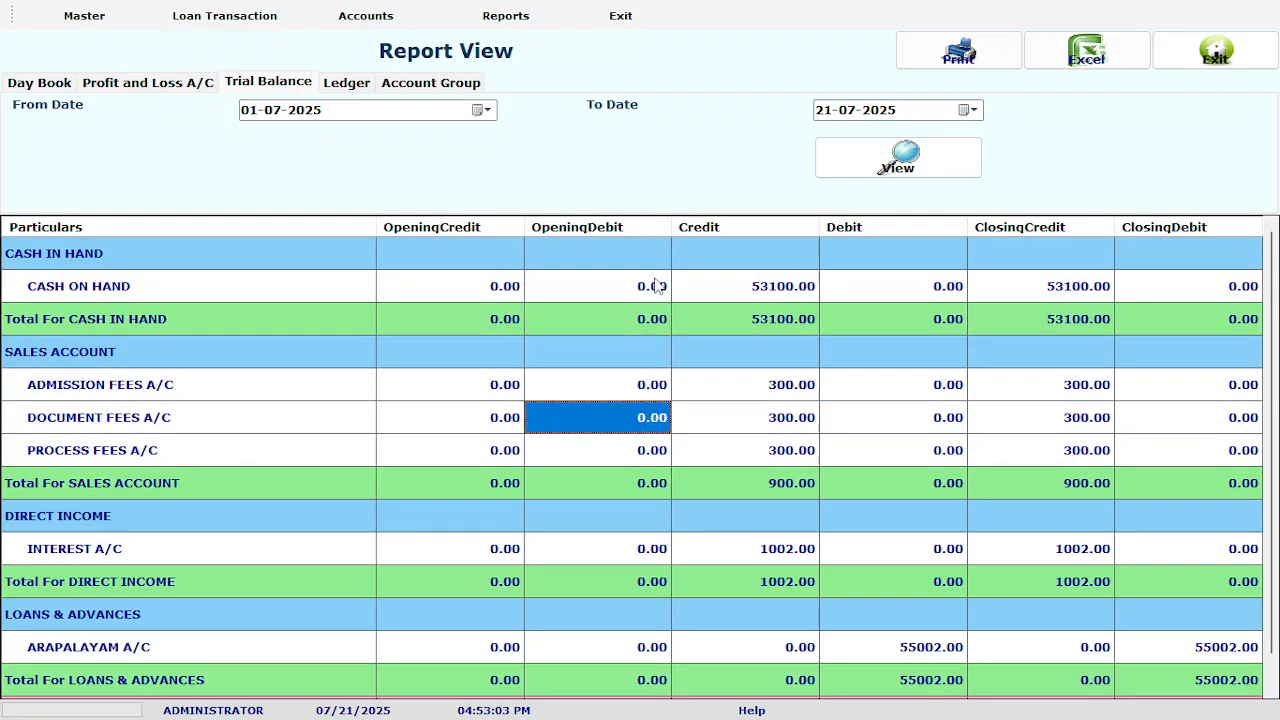
{"action": "key", "text": "Down"}
{"action": "key", "text": "Down"}
{"action": "key", "text": "Down"}
{"action": "key", "text": "Down"}
{"action": "key", "text": "Down"}
{"action": "key", "text": "Down"}
{"action": "key", "text": "Down"}
{"action": "key", "text": "Down"}
{"action": "key", "text": "Down"}
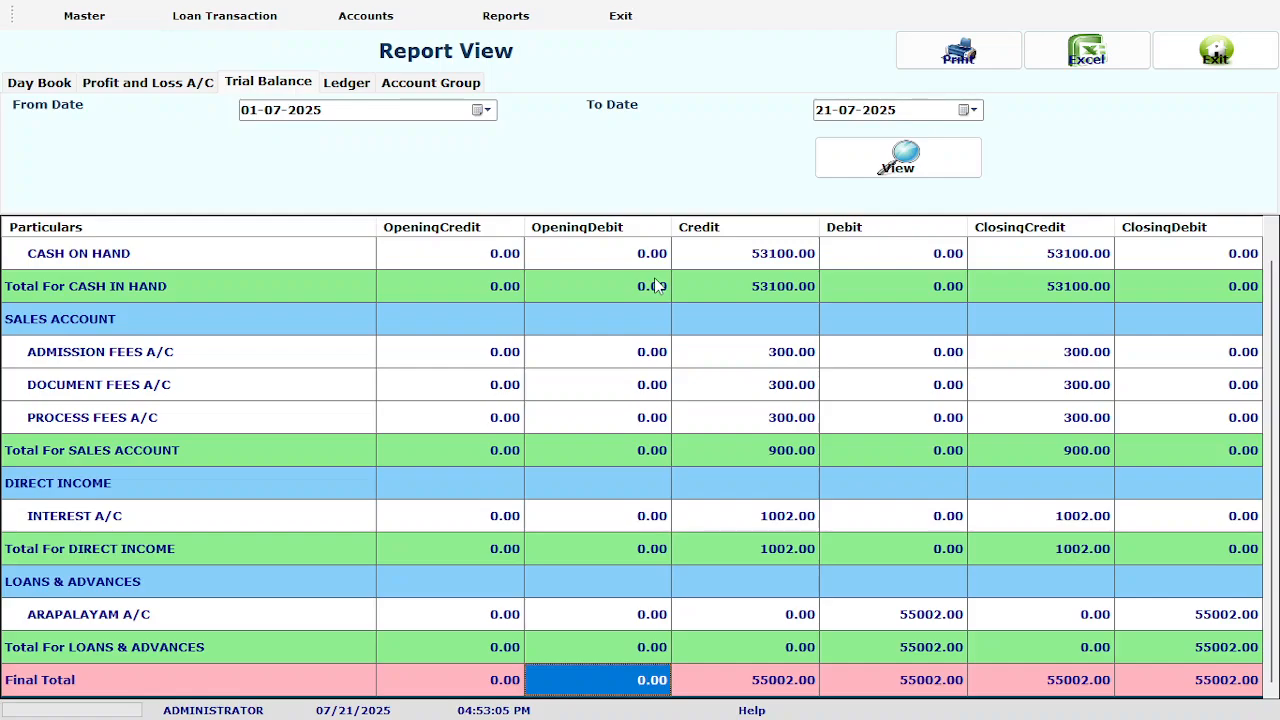
{"action": "key", "text": "Up"}
{"action": "key", "text": "Right"}
{"action": "key", "text": "Up"}
{"action": "key", "text": "Left"}
{"action": "key", "text": "Left"}
{"action": "key", "text": "Left"}
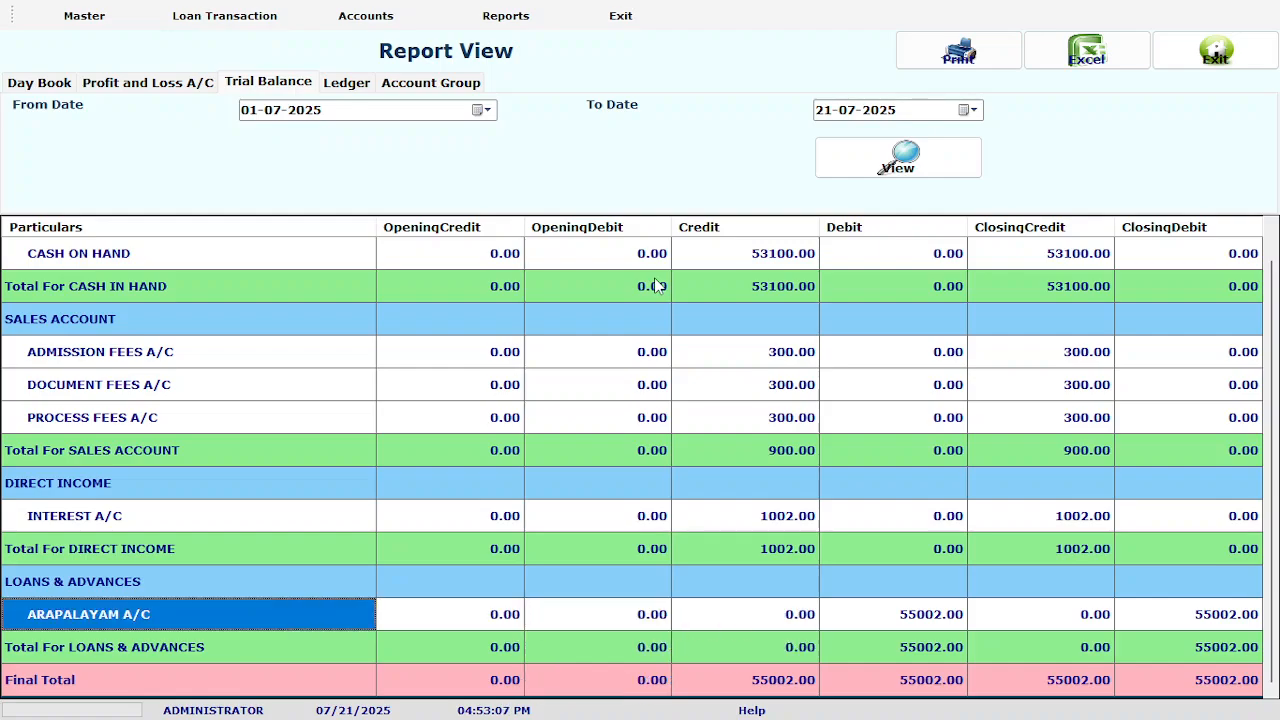
{"action": "key", "text": "Right"}
{"action": "key", "text": "Right"}
{"action": "key", "text": "Right"}
{"action": "key", "text": "Right"}
{"action": "key", "text": "Right"}
{"action": "key", "text": "Left"}
{"action": "key", "text": "Right"}
{"action": "key", "text": "Right"}
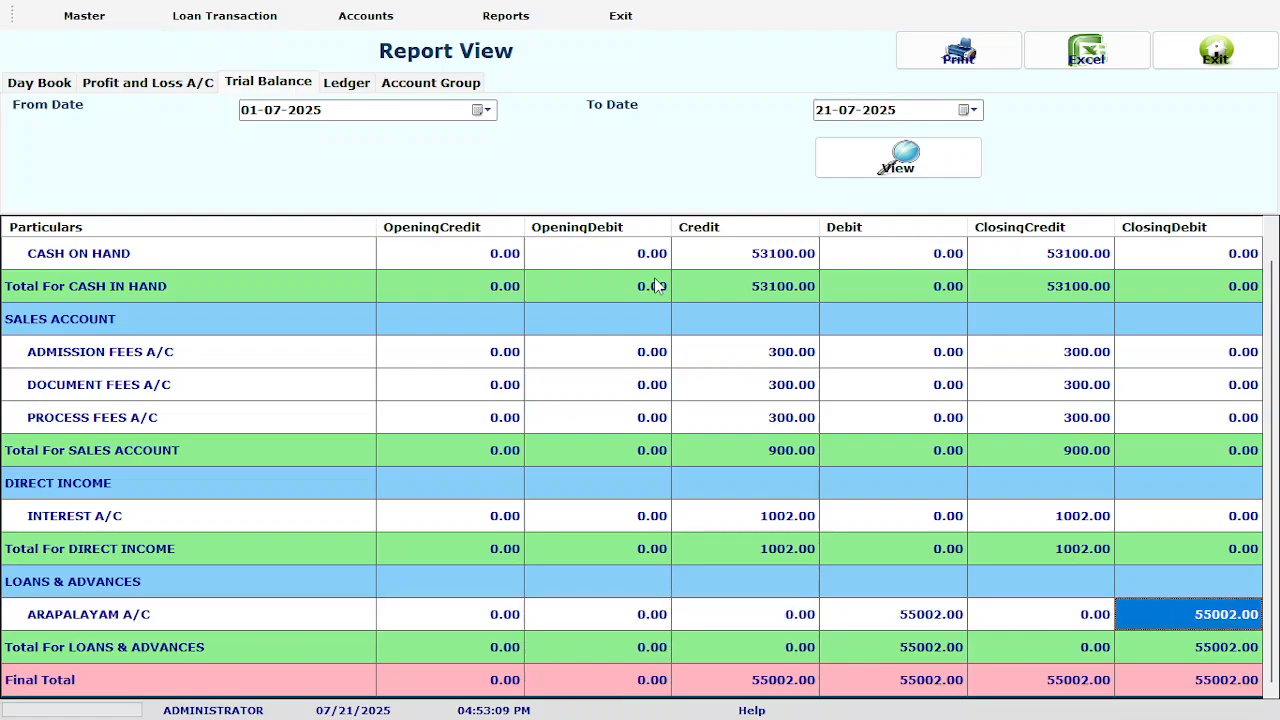
{"action": "key", "text": "Up"}
{"action": "key", "text": "Up"}
{"action": "key", "text": "Up"}
{"action": "key", "text": "Up"}
{"action": "key", "text": "Up"}
{"action": "key", "text": "Up"}
{"action": "key", "text": "Up"}
{"action": "key", "text": "Up"}
{"action": "key", "text": "Up"}
{"action": "key", "text": "Up"}
{"action": "key", "text": "Up"}
{"action": "key", "text": "Up"}
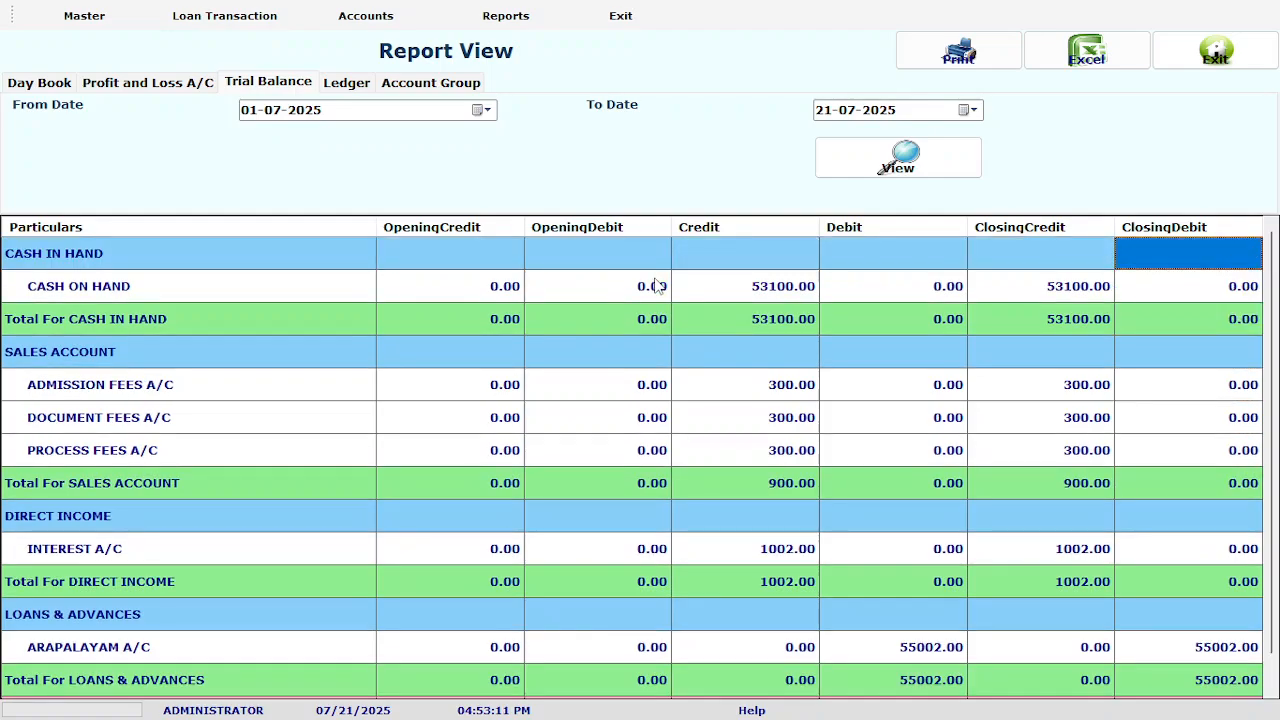
{"action": "key", "text": "Down"}
{"action": "key", "text": "Down"}
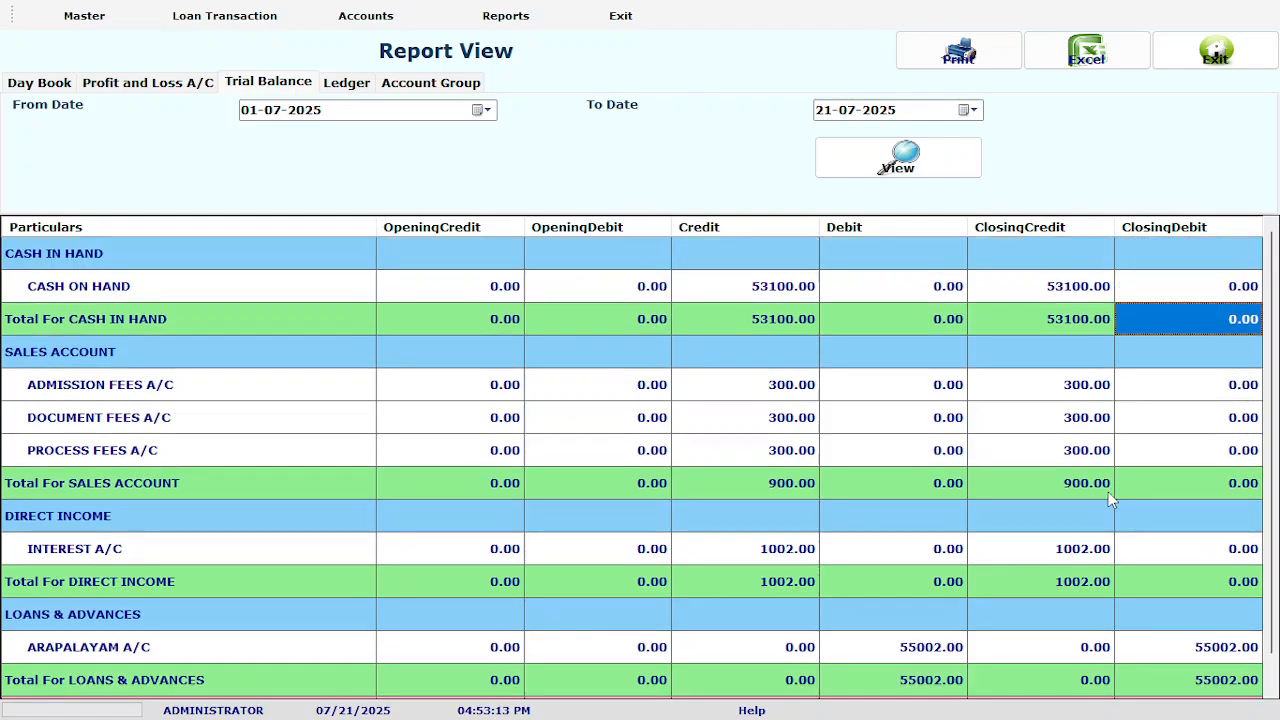
{"action": "key", "text": "Down"}
{"action": "key", "text": "Down"}
{"action": "key", "text": "Down"}
{"action": "key", "text": "Down"}
{"action": "key", "text": "Down"}
{"action": "key", "text": "Down"}
{"action": "key", "text": "Down"}
{"action": "key", "text": "Down"}
{"action": "key", "text": "Down"}
{"action": "key", "text": "Down"}
{"action": "key", "text": "Left"}
{"action": "key", "text": "Left"}
{"action": "key", "text": "Left"}
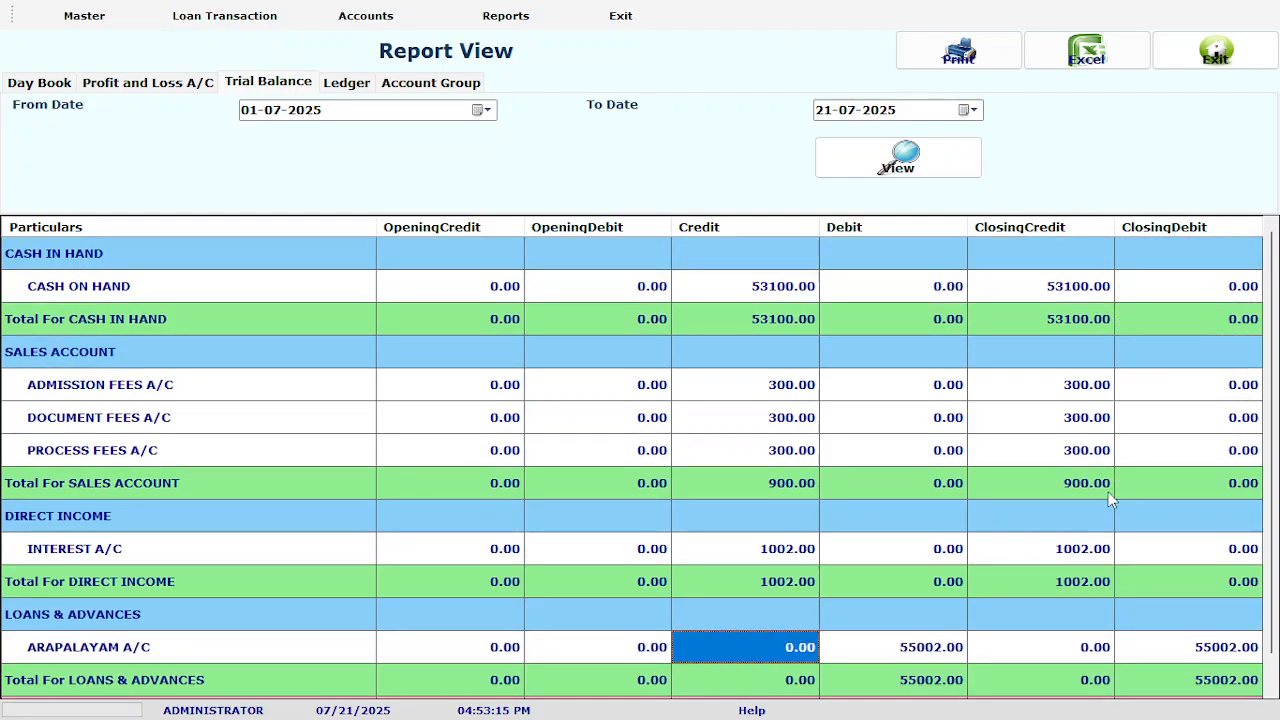
{"action": "key", "text": "Left"}
{"action": "key", "text": "Left"}
{"action": "key", "text": "Left"}
{"action": "key", "text": "Right"}
{"action": "key", "text": "Right"}
{"action": "key", "text": "Right"}
{"action": "key", "text": "Right"}
{"action": "key", "text": "Right"}
{"action": "key", "text": "Right"}
Check INTEREST A/C 1002.00, PROCESS FEES and SALES ACCOUNT 900.00 credits, then close and open Start
{"action": "key", "text": "Up"}
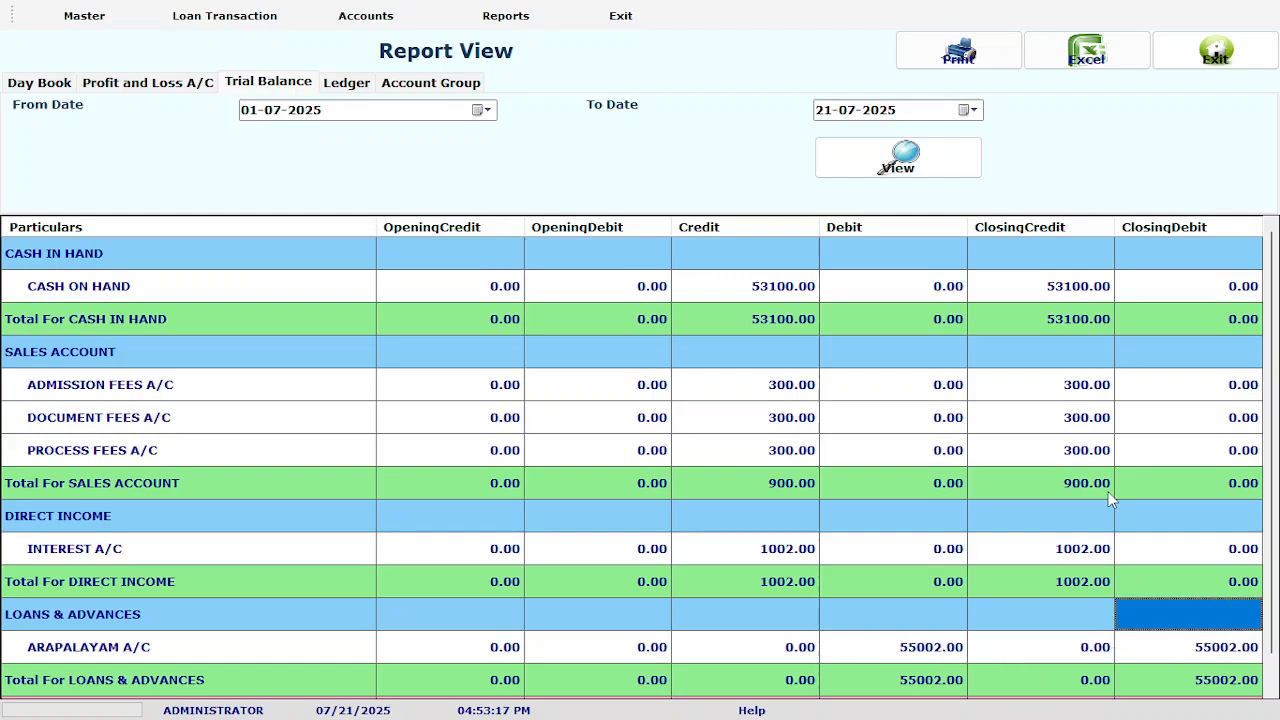
{"action": "key", "text": "Up"}
{"action": "key", "text": "Up"}
{"action": "key", "text": "Up"}
{"action": "key", "text": "Down"}
{"action": "key", "text": "Left"}
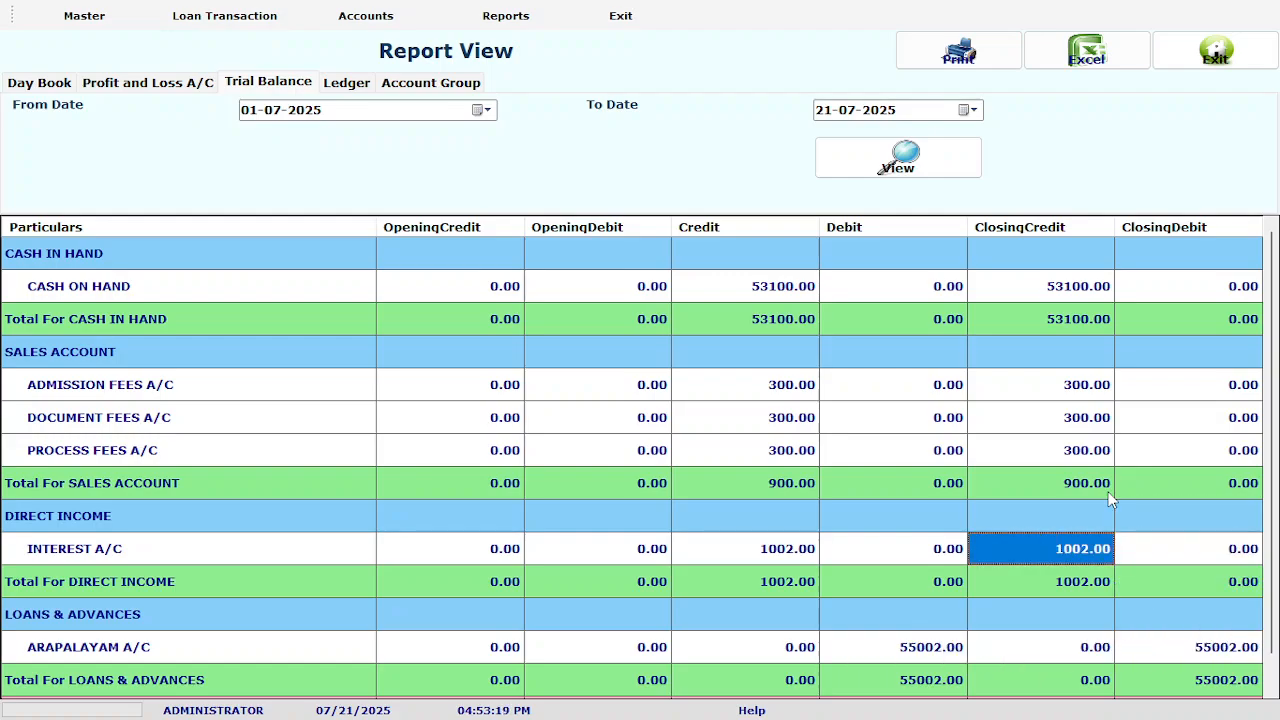
{"action": "key", "text": "Right"}
{"action": "key", "text": "Left"}
{"action": "left_click", "coordinate": [1108, 462]}
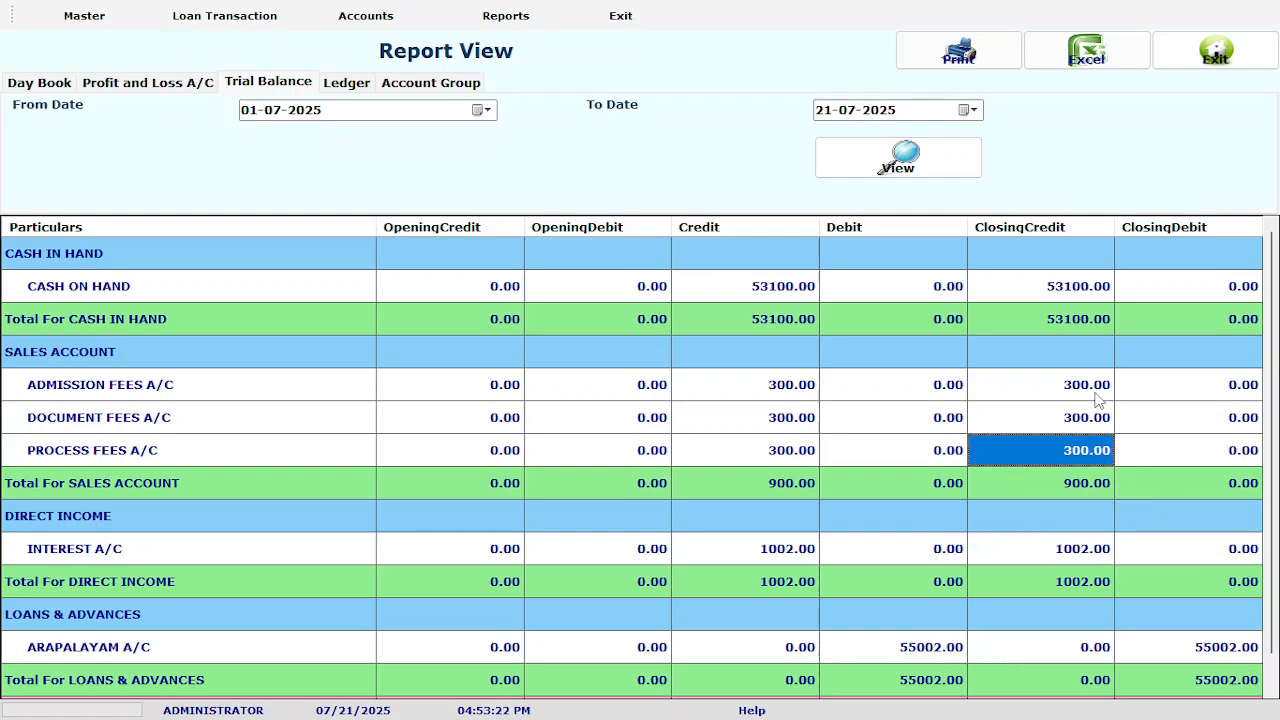
{"action": "left_click", "coordinate": [1085, 488]}
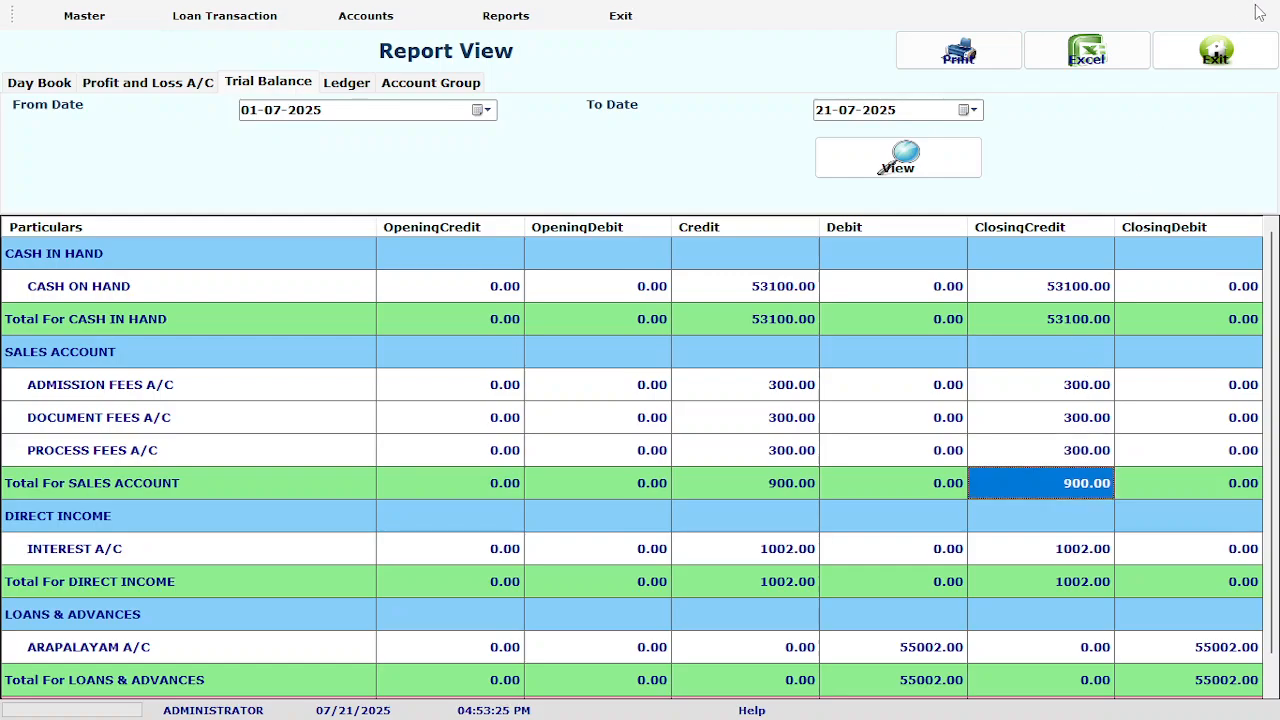
{"action": "left_click", "coordinate": [1214, 48]}
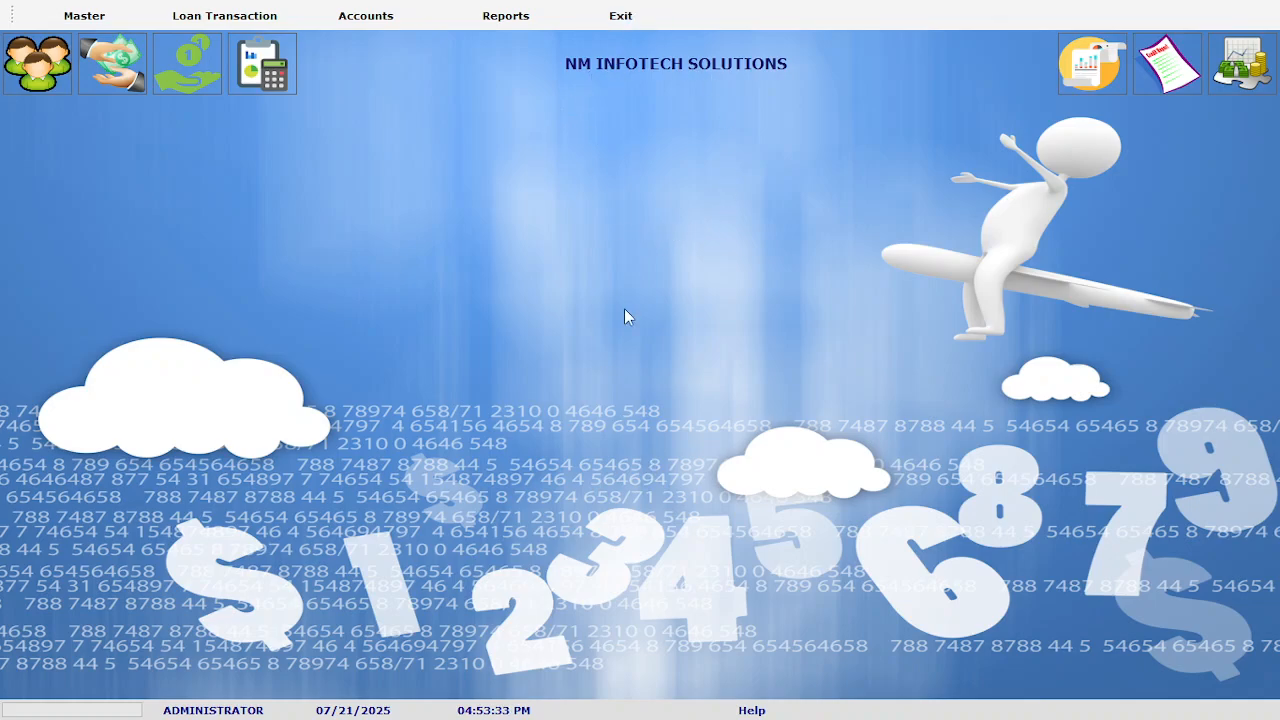
{"action": "key", "text": "super"}
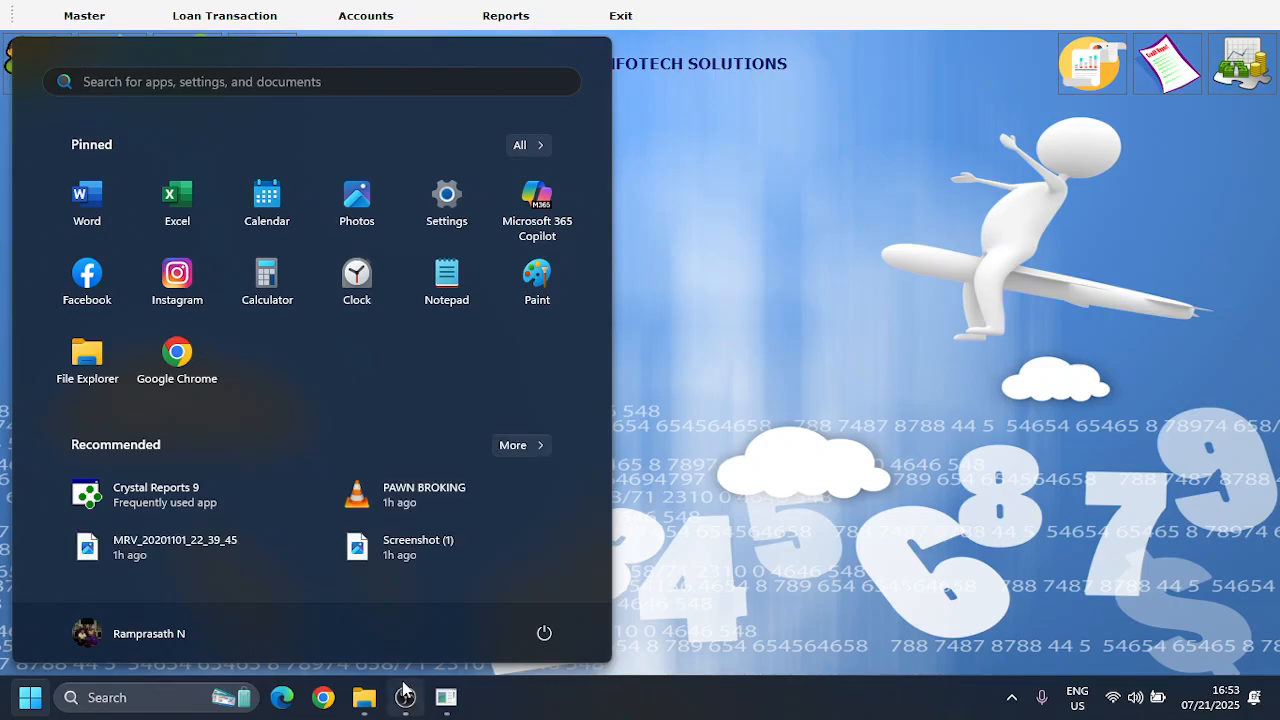